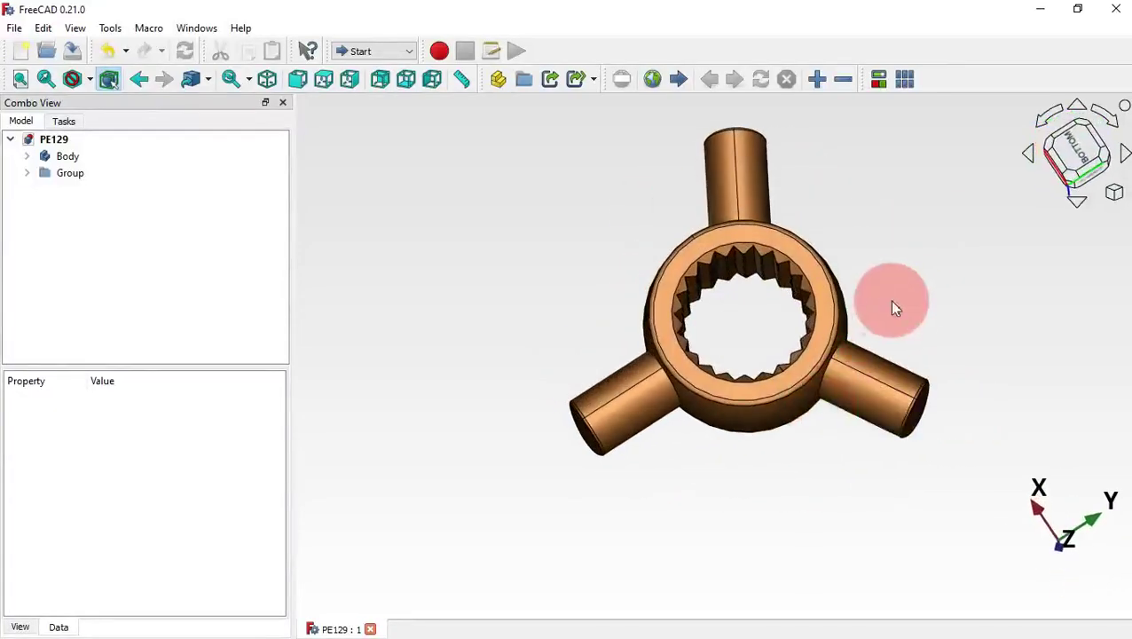
Inspect the PE129 hub, then create a new document in the Part Design workbench.
drag(919, 304, 539, 356)
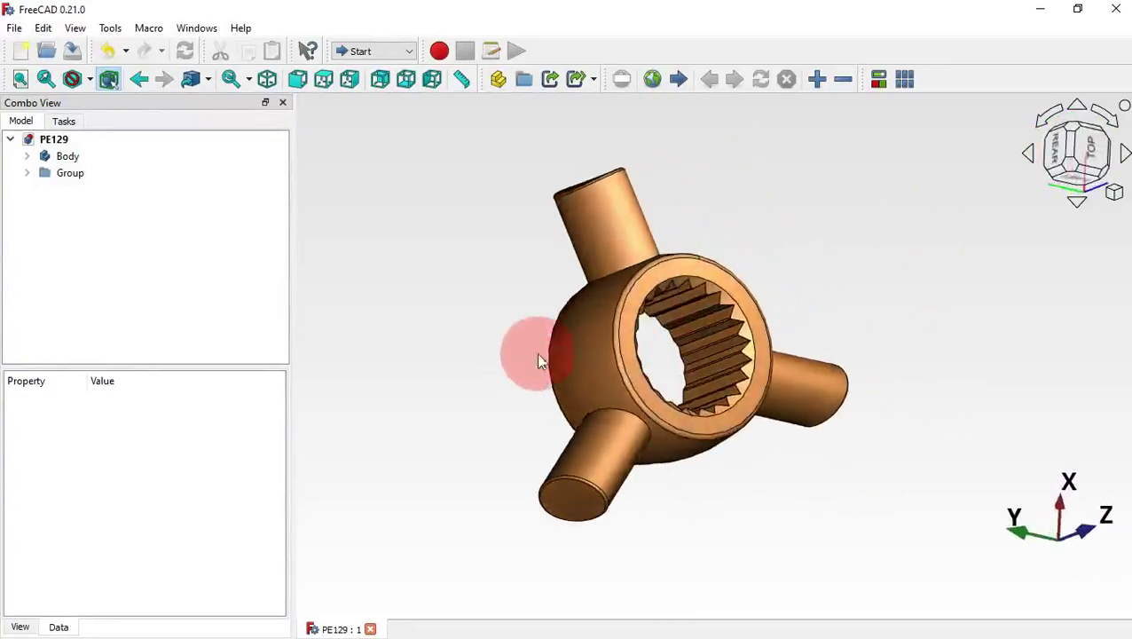
drag(986, 295, 958, 399)
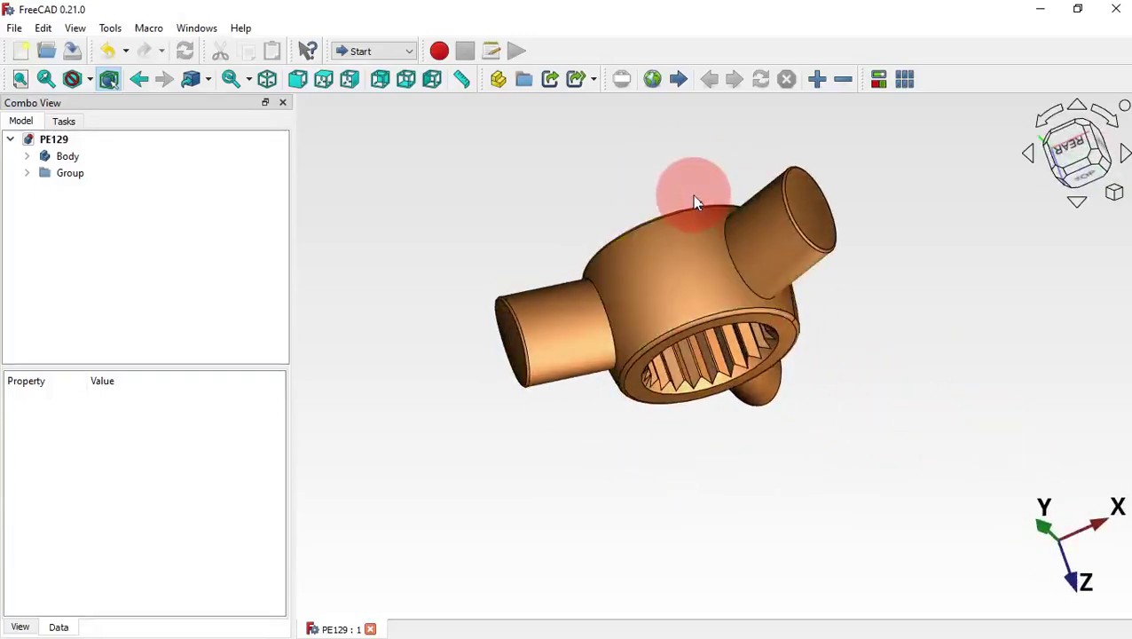
drag(696, 177, 756, 277)
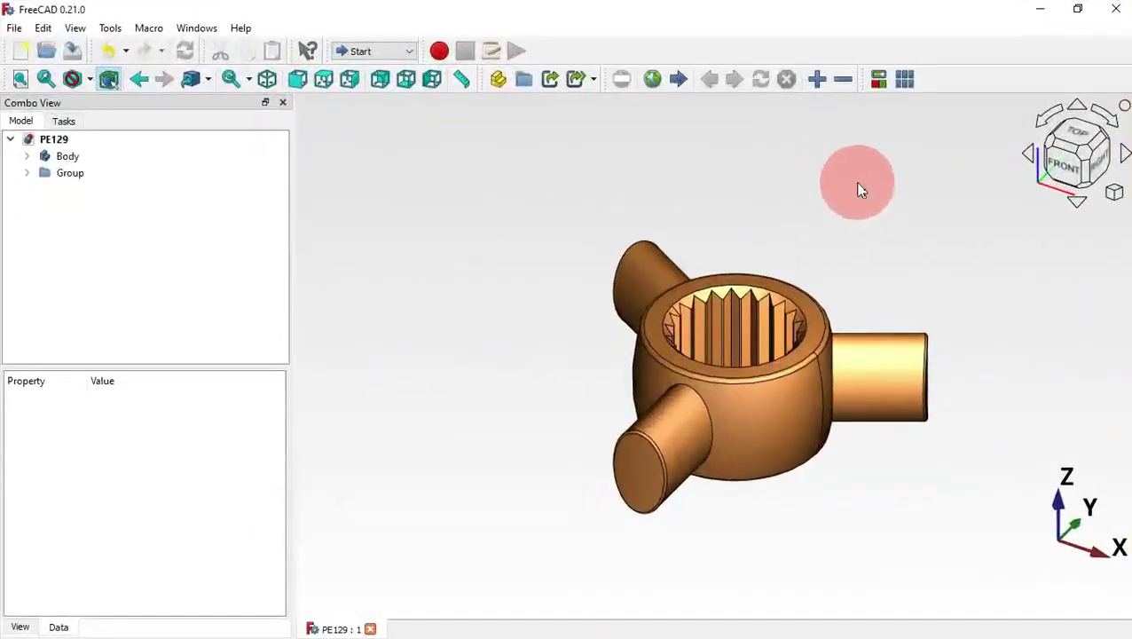
drag(859, 187, 970, 224)
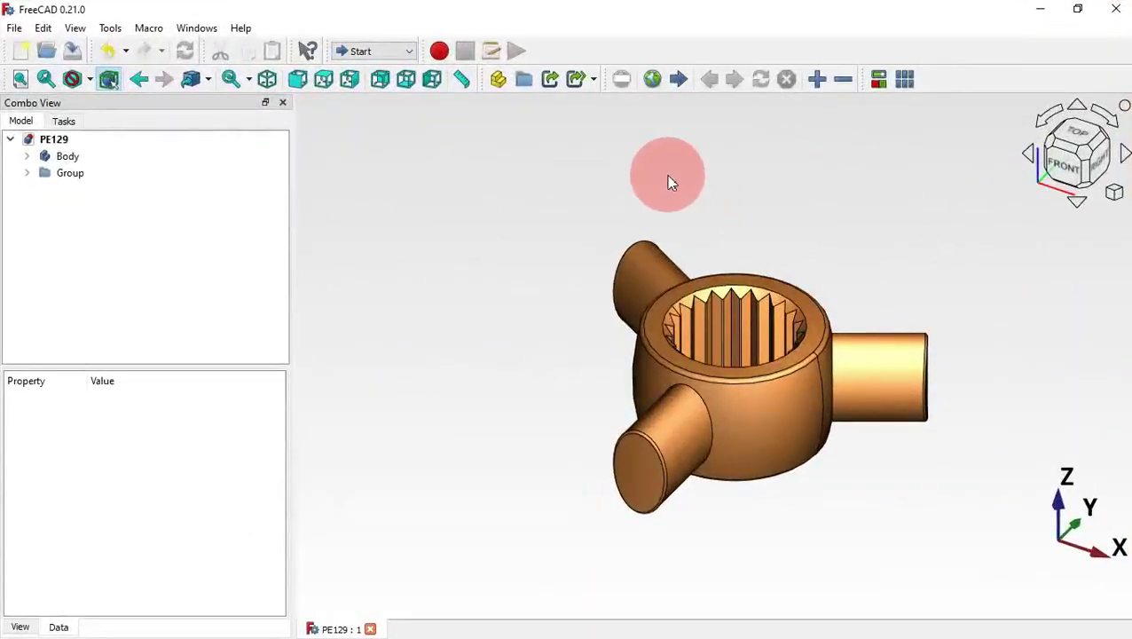
click(19, 51)
click(380, 51)
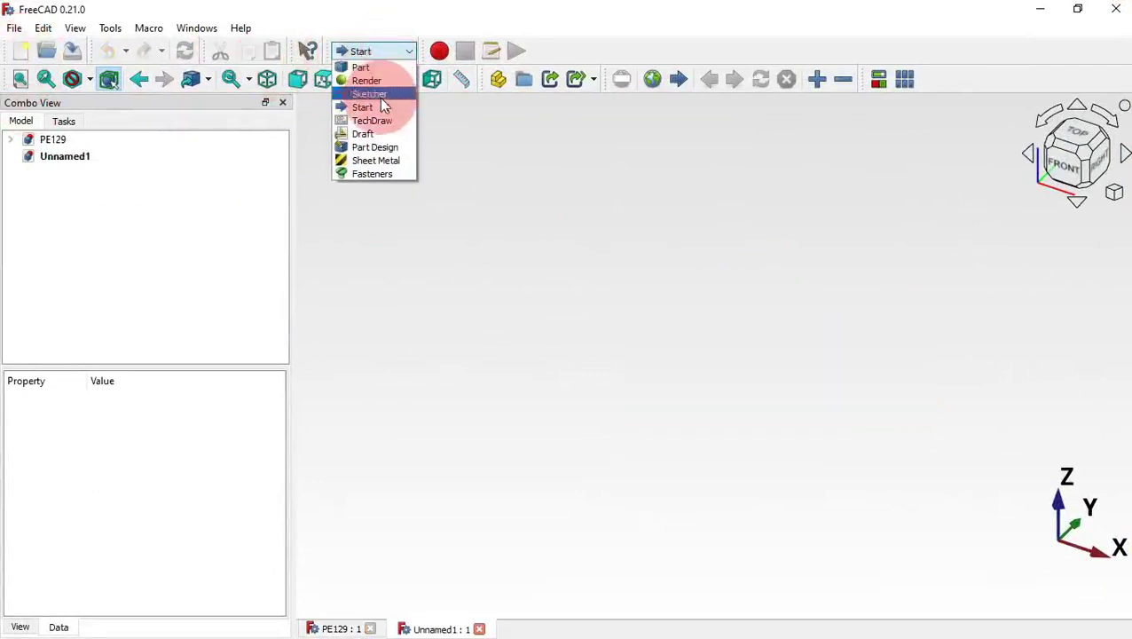
click(384, 147)
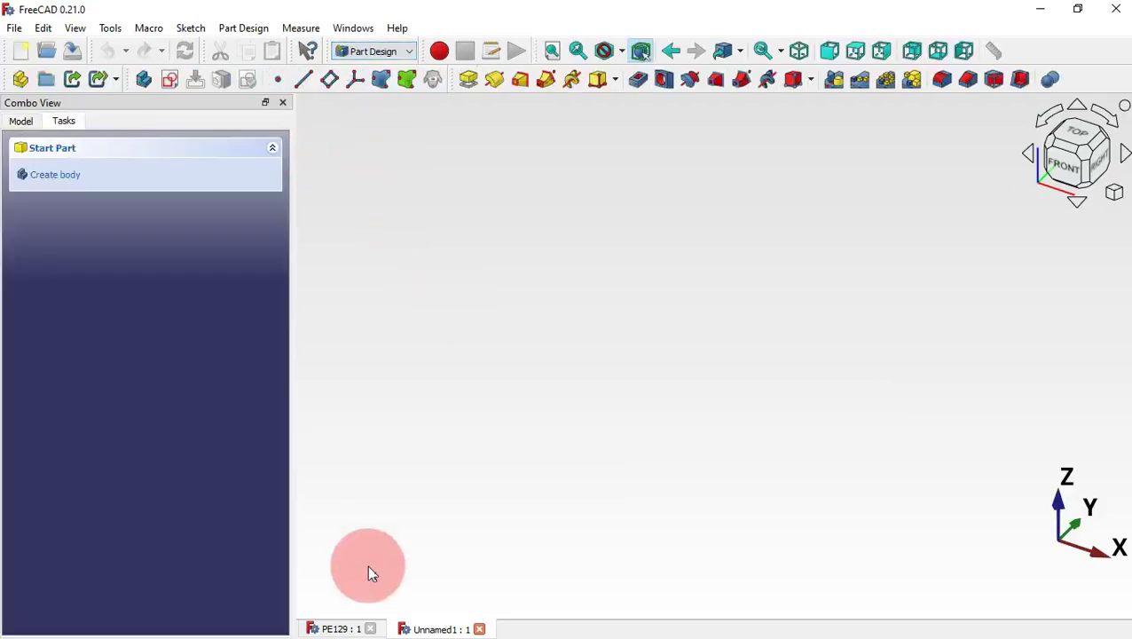
Study the PE129 reference hub's shape, then return to the empty Unnamed1 document.
click(340, 629)
click(916, 293)
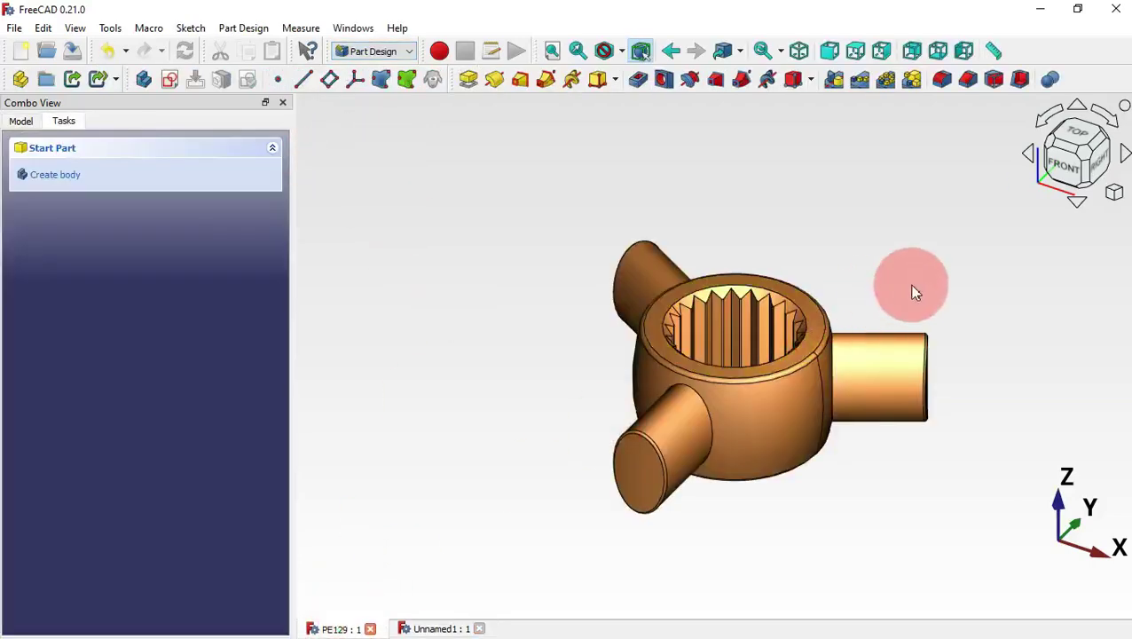
mouse_move(919, 291)
mouse_down()
mouse_move(846, 399)
mouse_move(599, 415)
mouse_move(506, 328)
mouse_move(958, 371)
mouse_move(938, 321)
mouse_move(927, 324)
mouse_up()
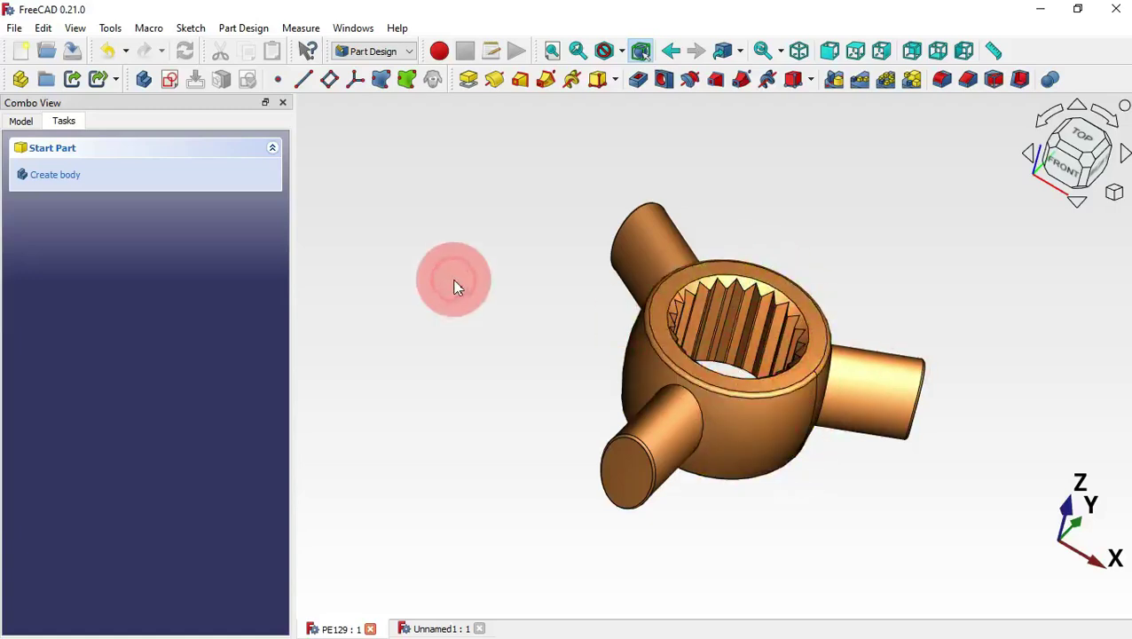
click(444, 628)
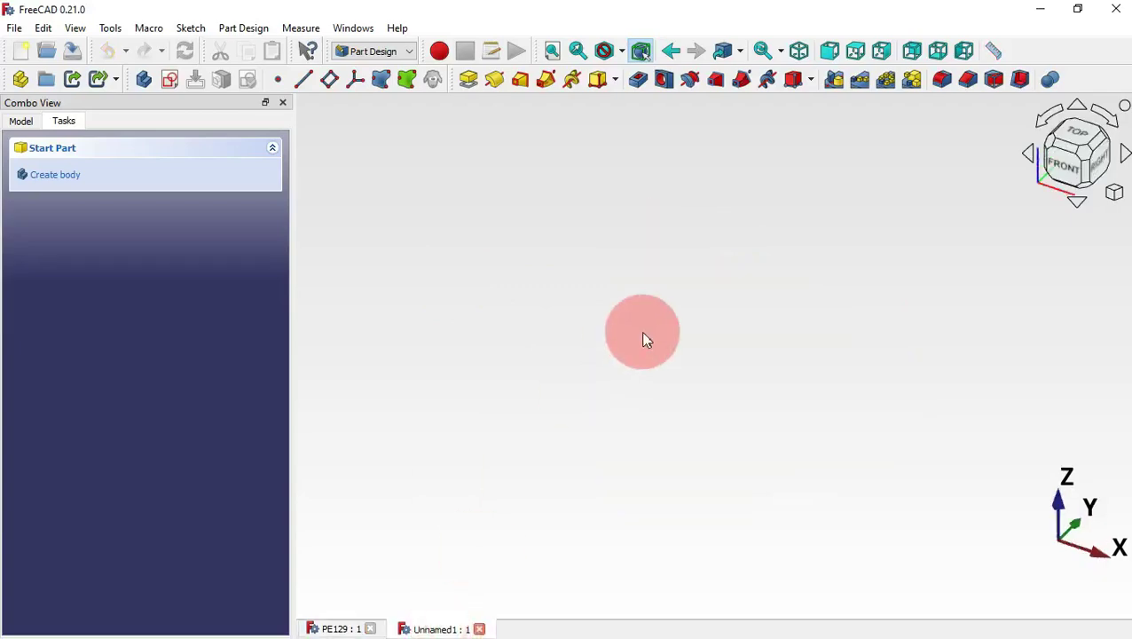
Create a body and start a new sketch on the XZ plane.
click(144, 82)
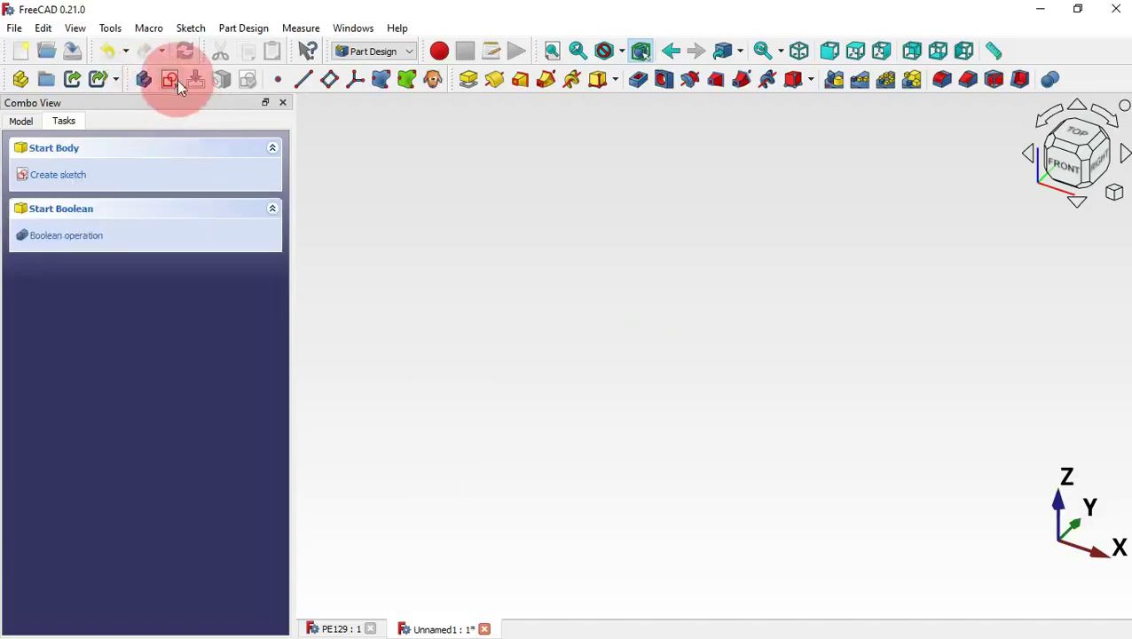
click(171, 86)
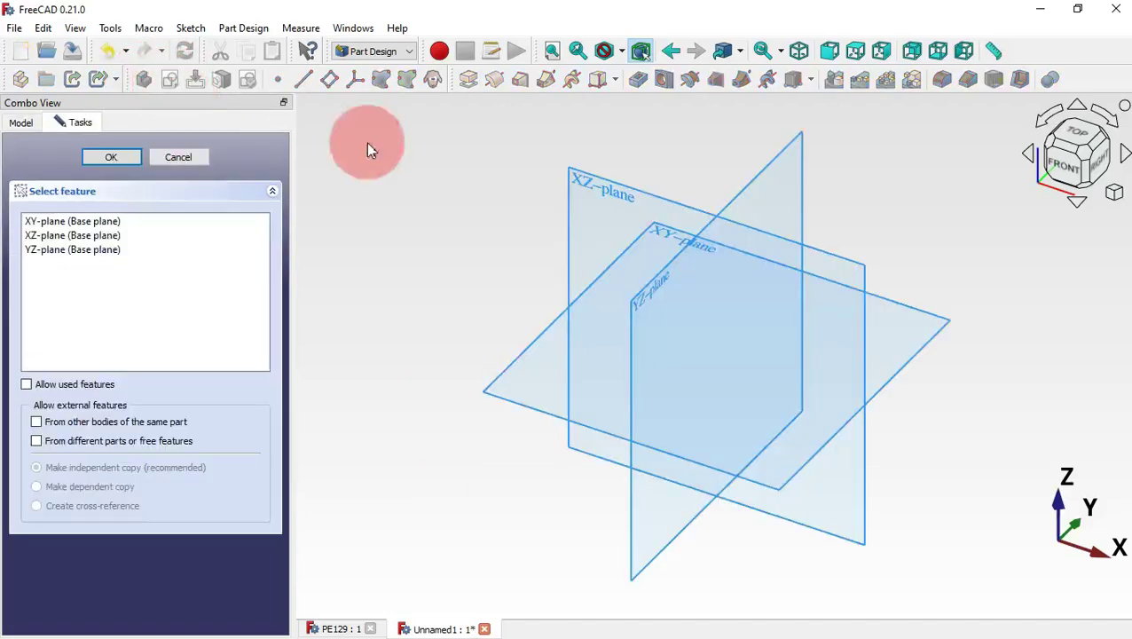
click(607, 188)
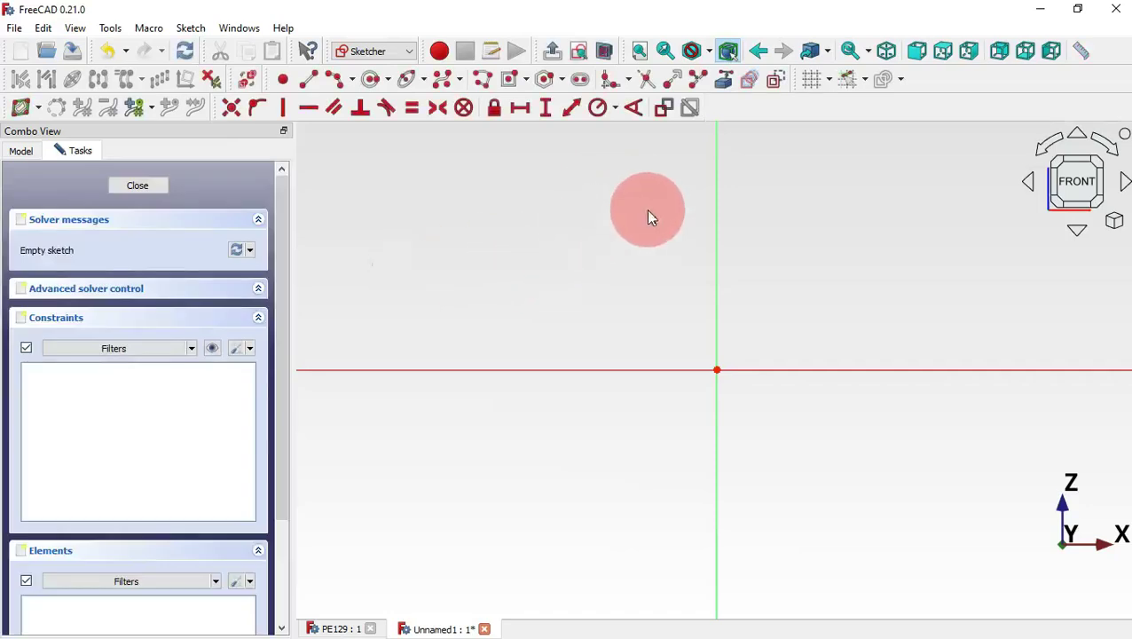
Draw a centred rectangle with its left edge on the vertical axis, then delete its right edge.
click(525, 81)
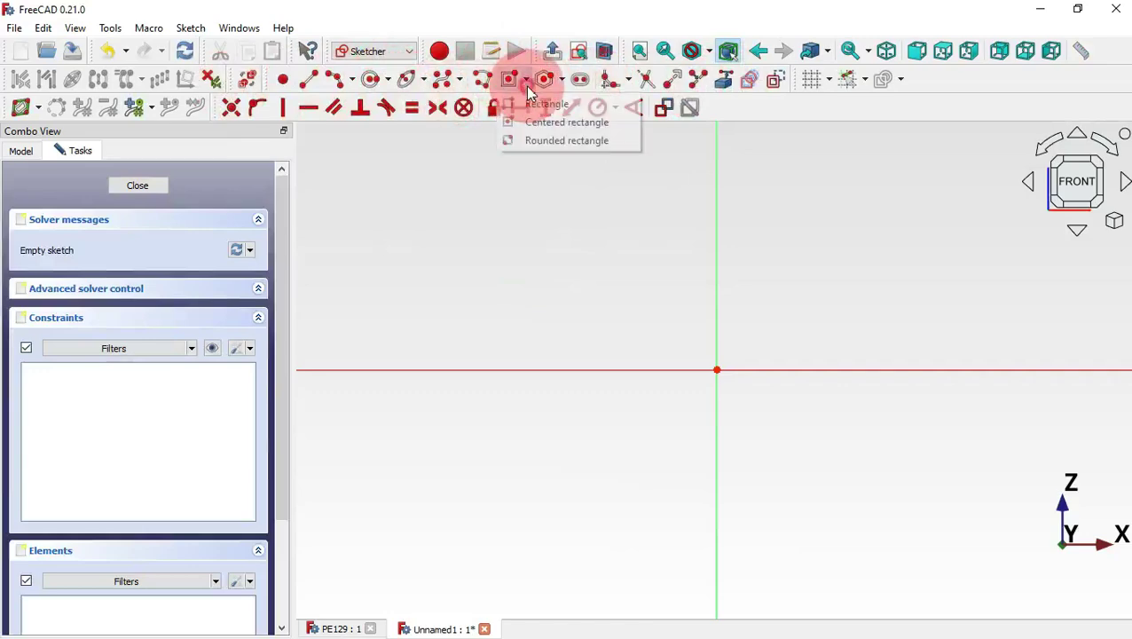
click(583, 123)
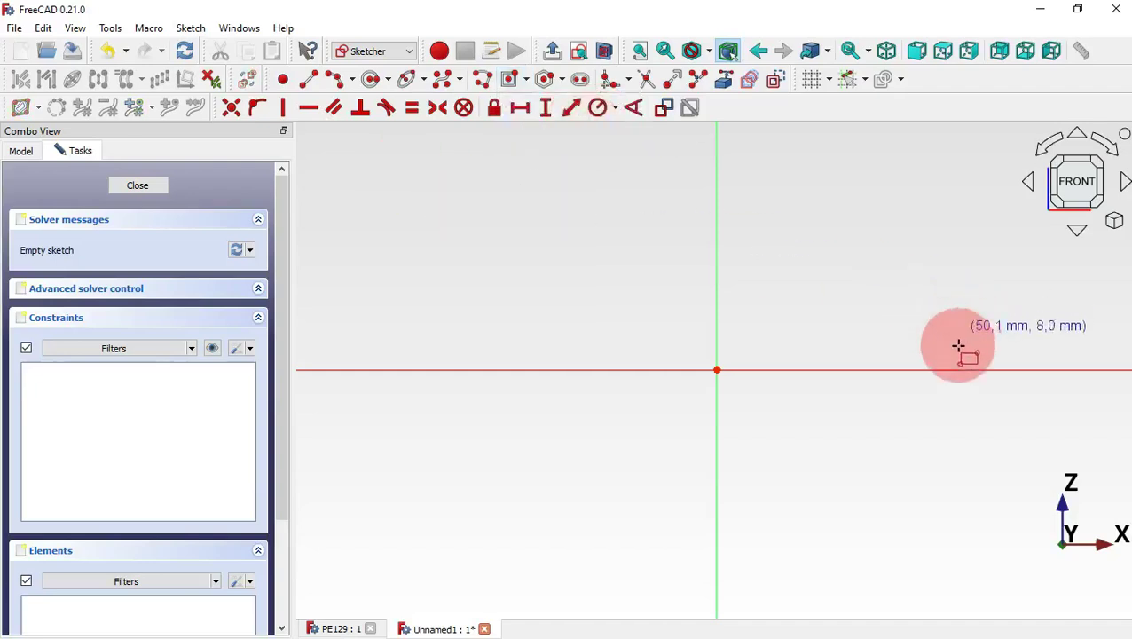
click(883, 371)
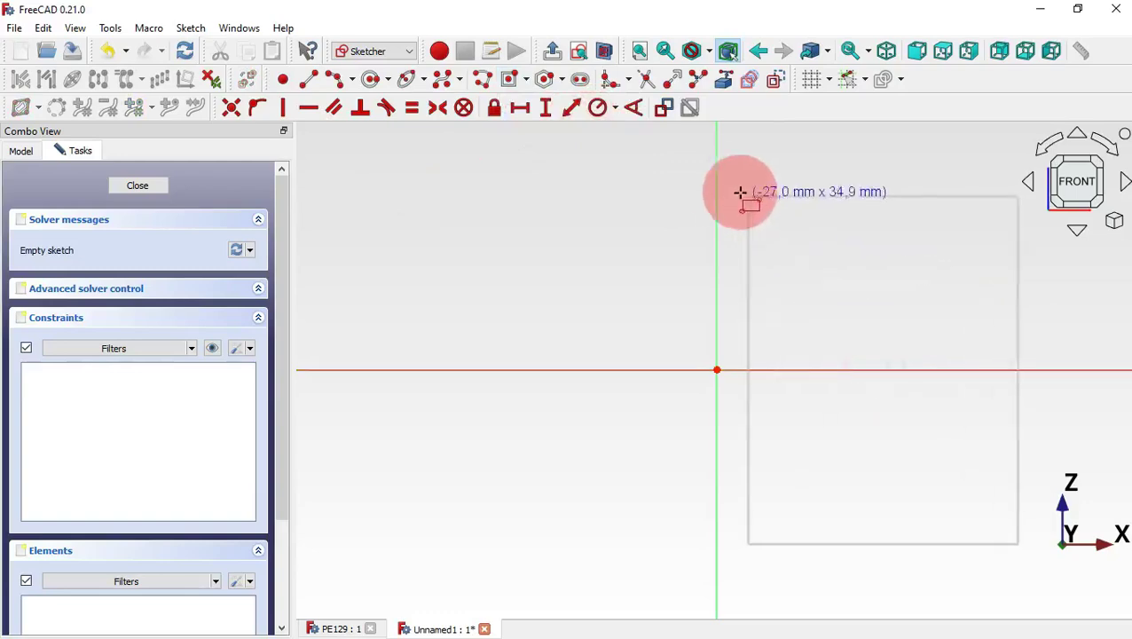
click(717, 189)
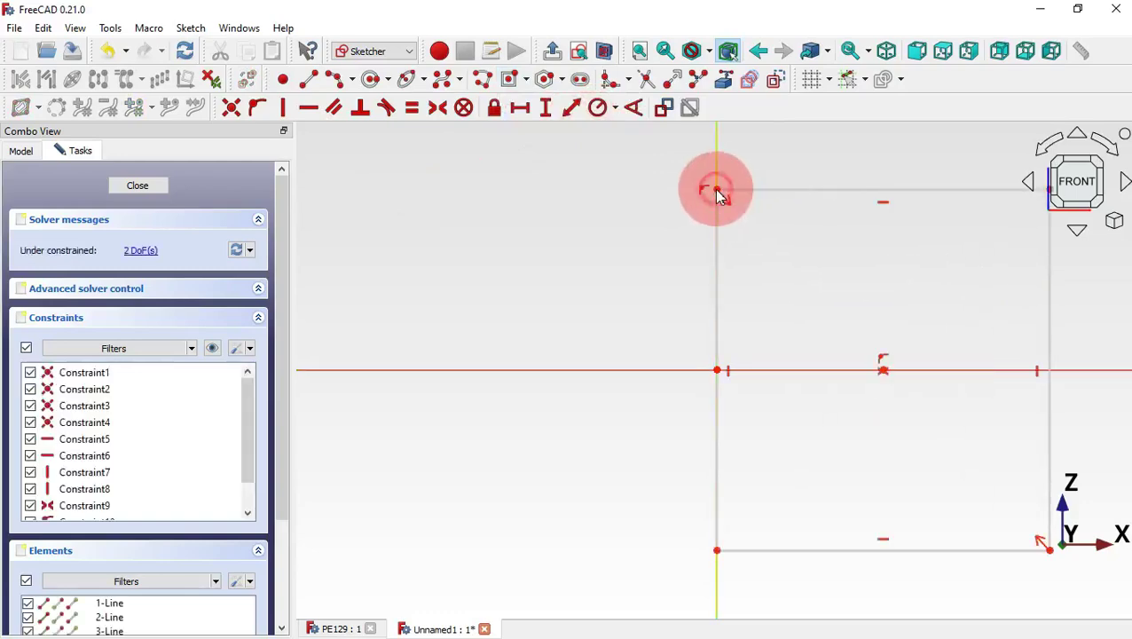
scroll(473, 182, down, 3)
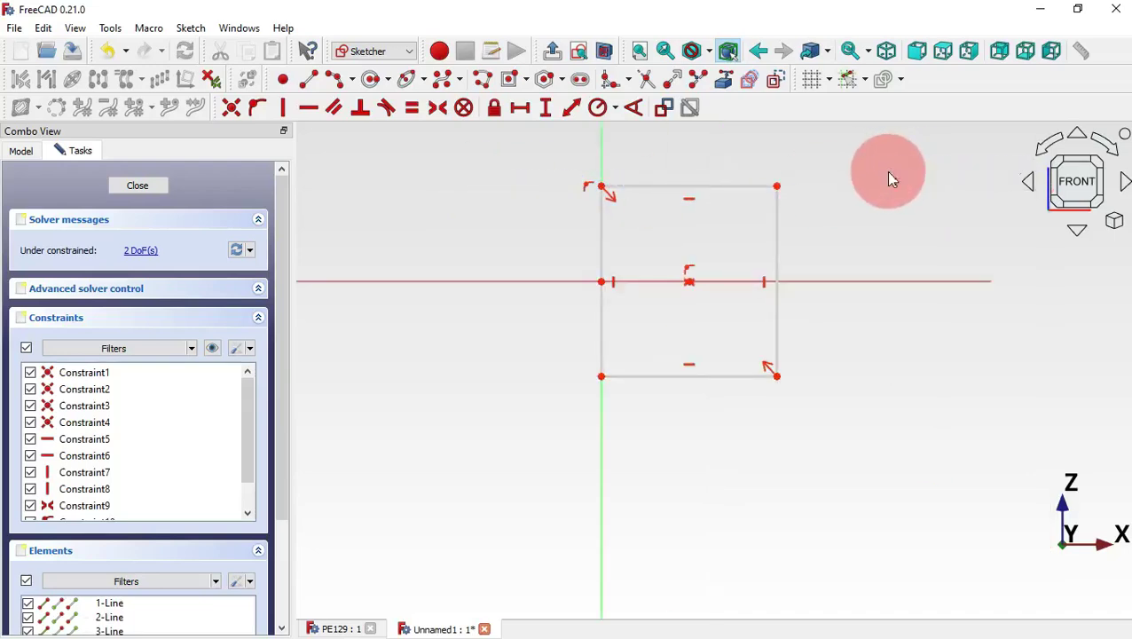
drag(911, 241, 736, 201)
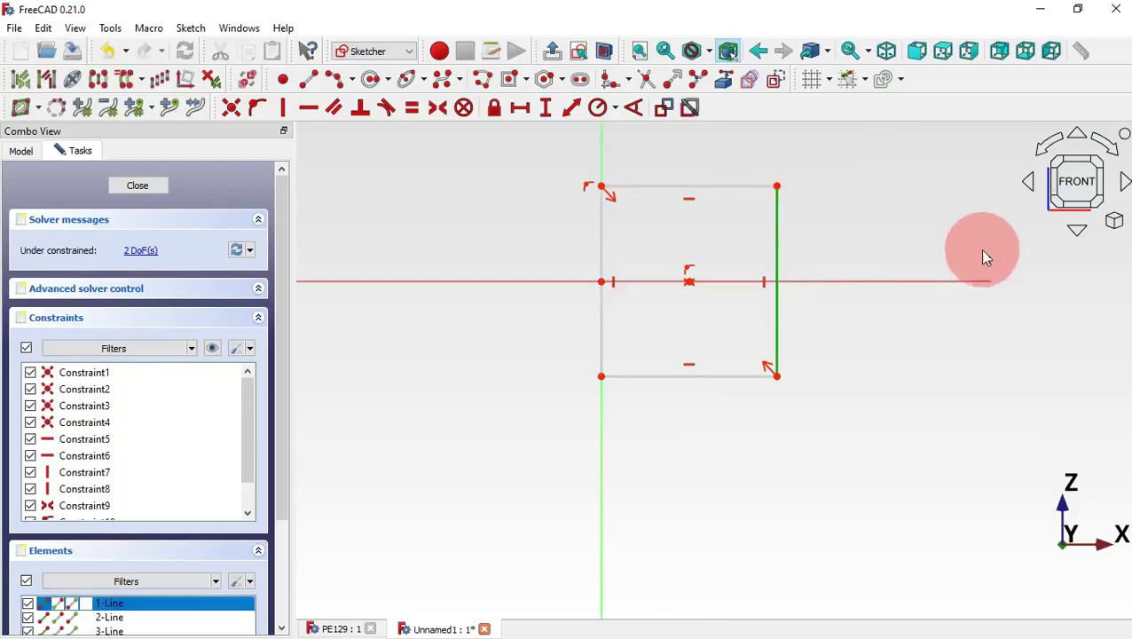
key(Delete)
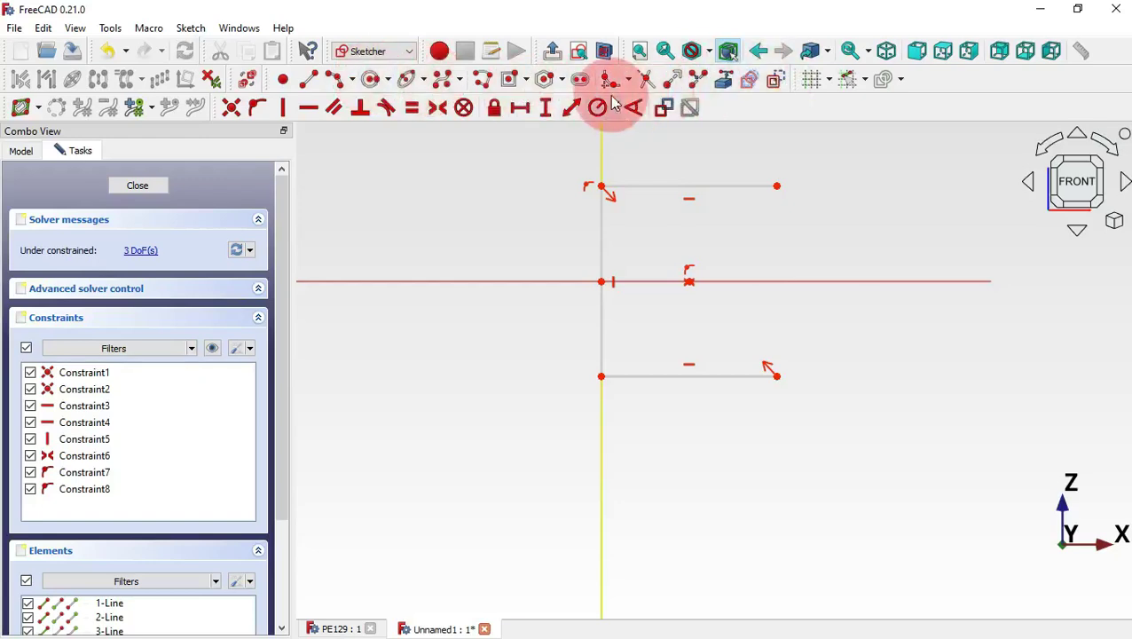
Join the top-right and bottom-right line ends with a gently outward-bulging three-point arc.
click(353, 81)
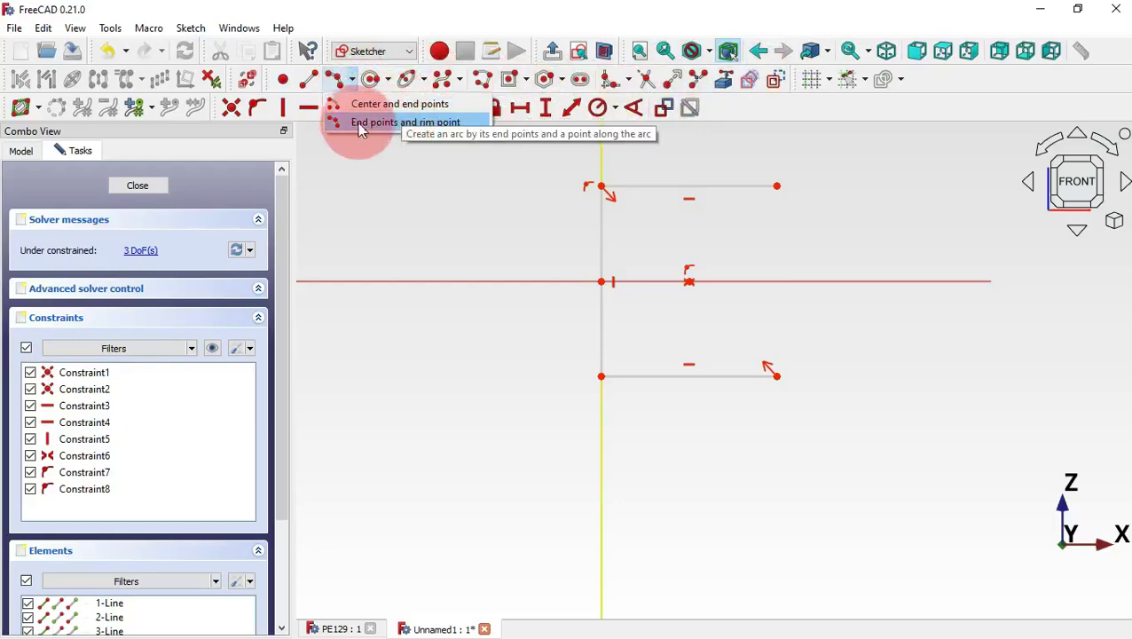
click(442, 124)
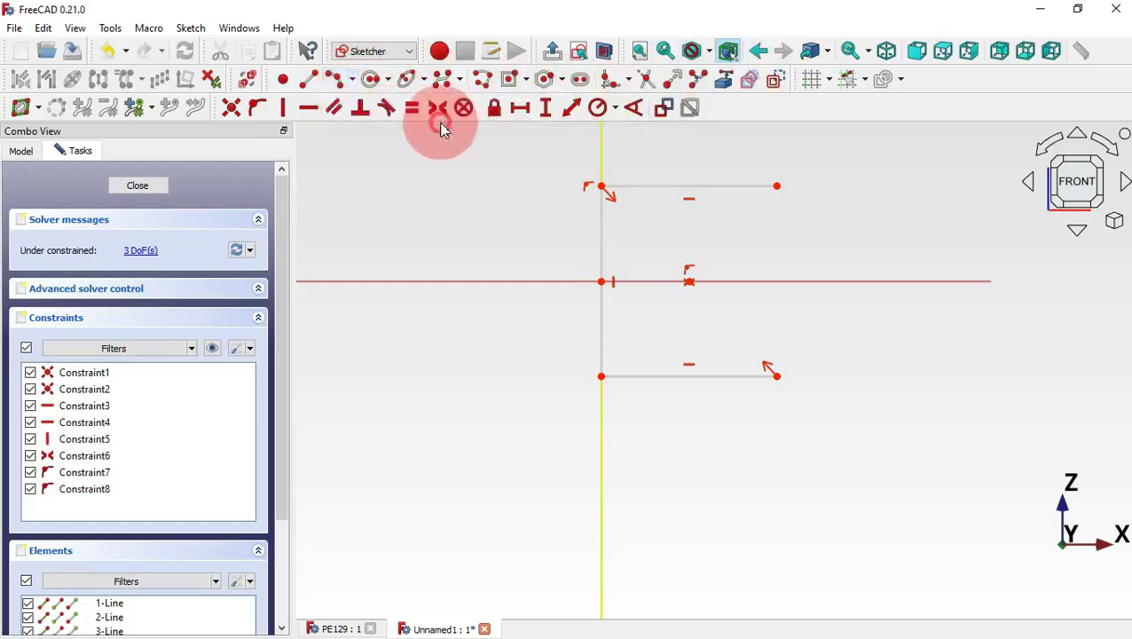
click(779, 188)
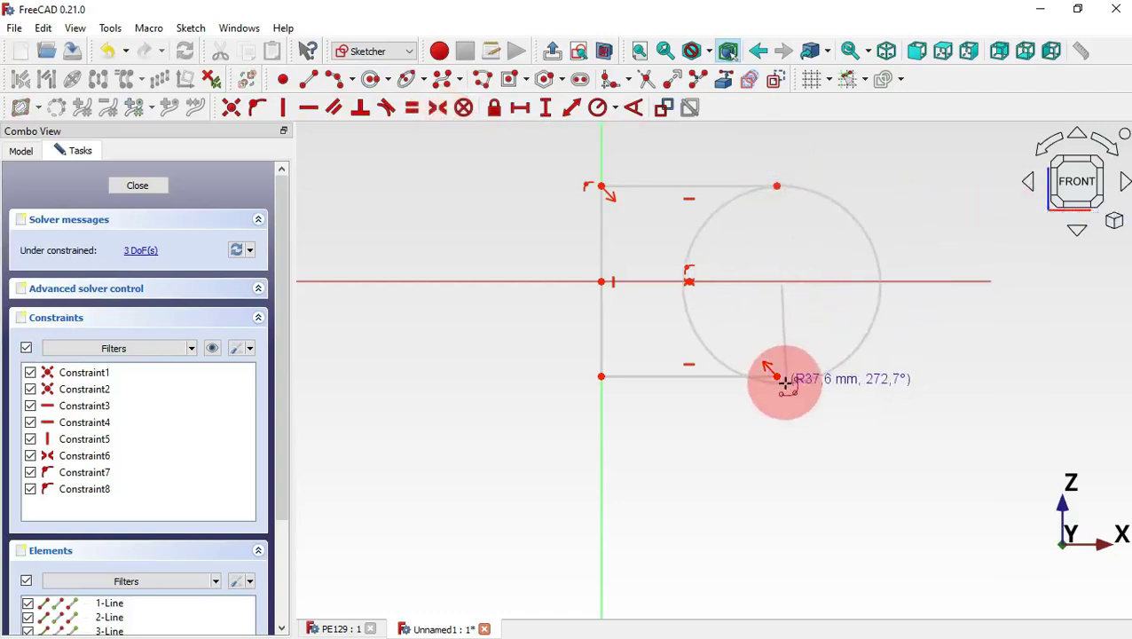
click(779, 376)
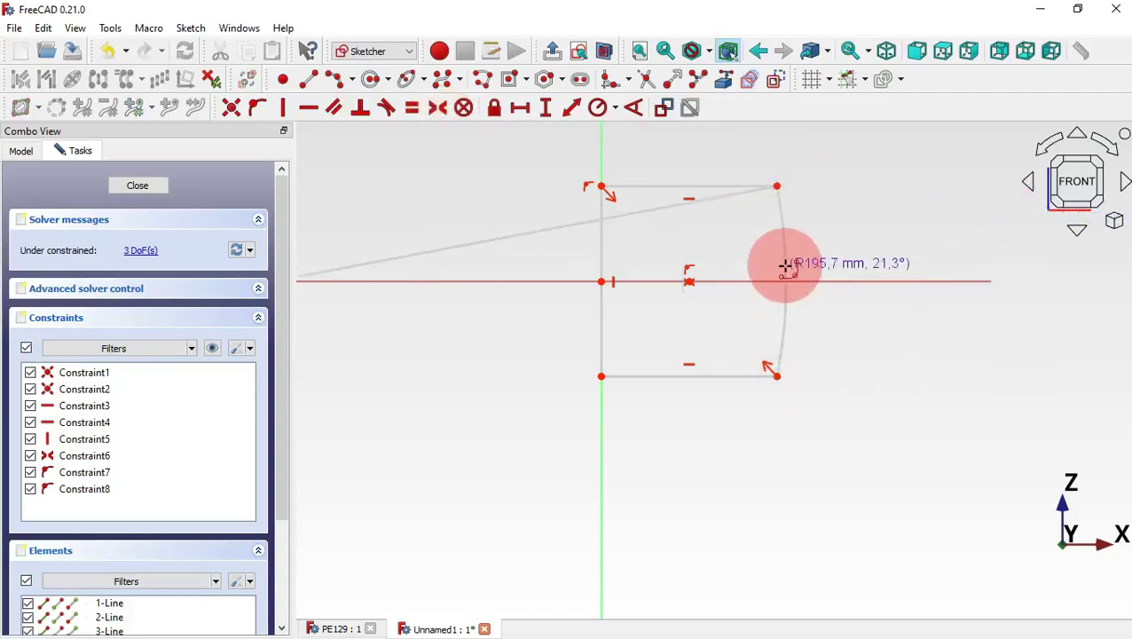
click(794, 274)
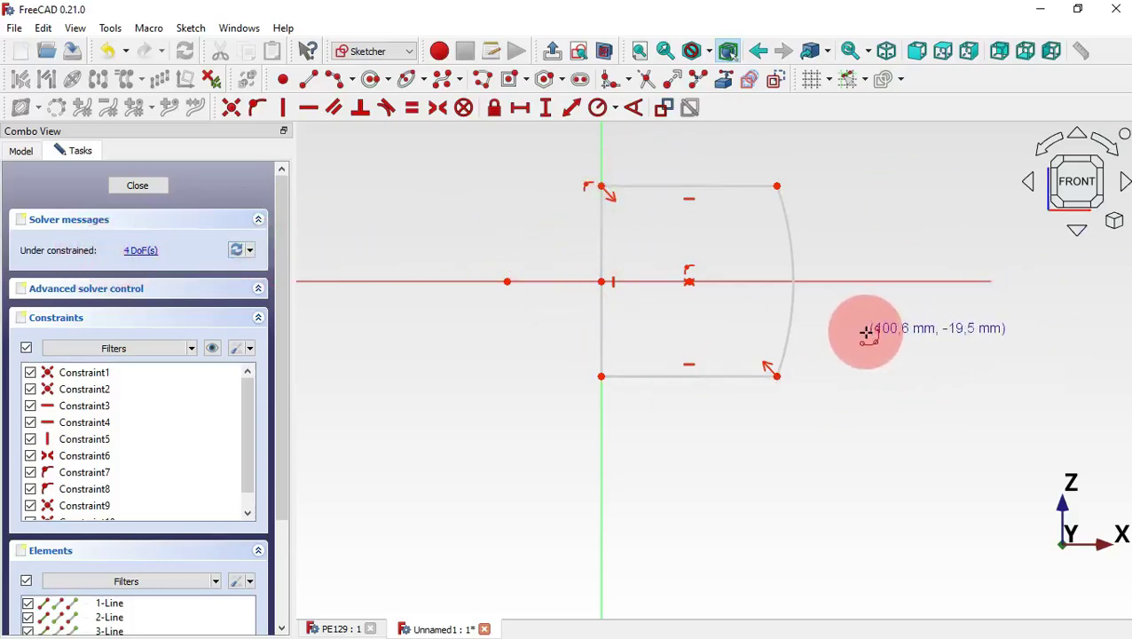
Constrain the left vertical line to 50 mm, using the height from the reference drawing.
click(575, 109)
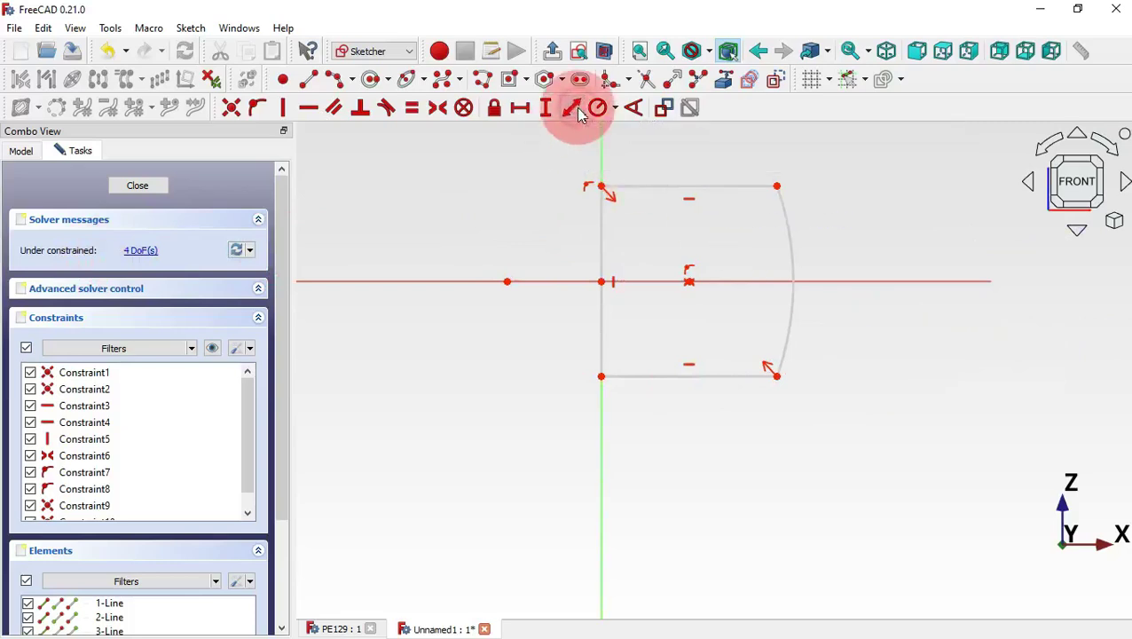
click(603, 243)
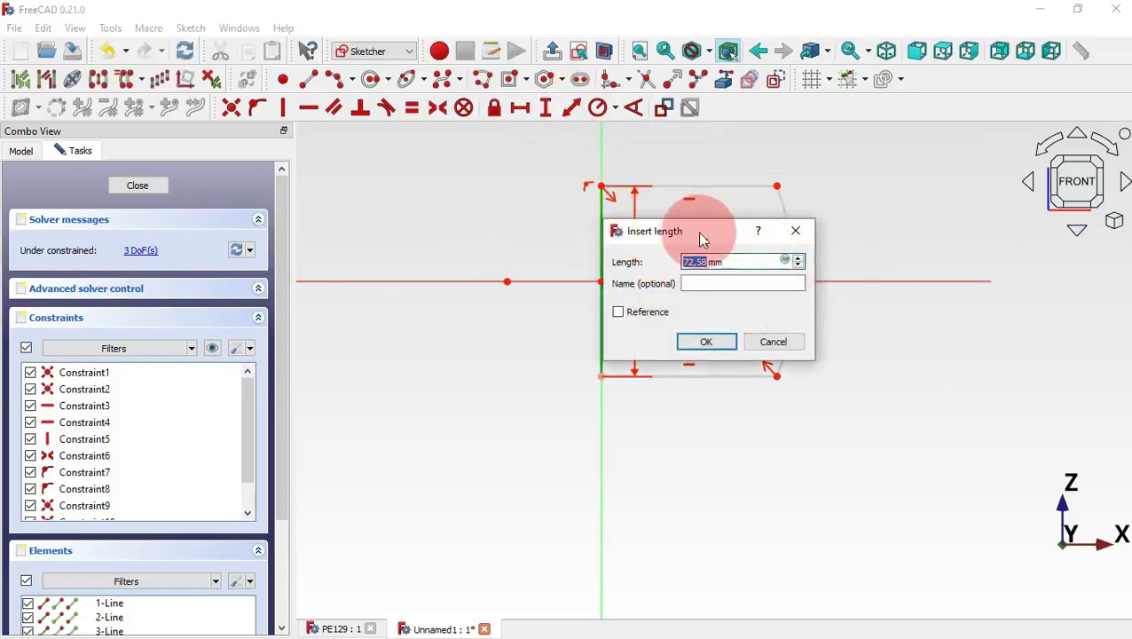
key(alt+Tab)
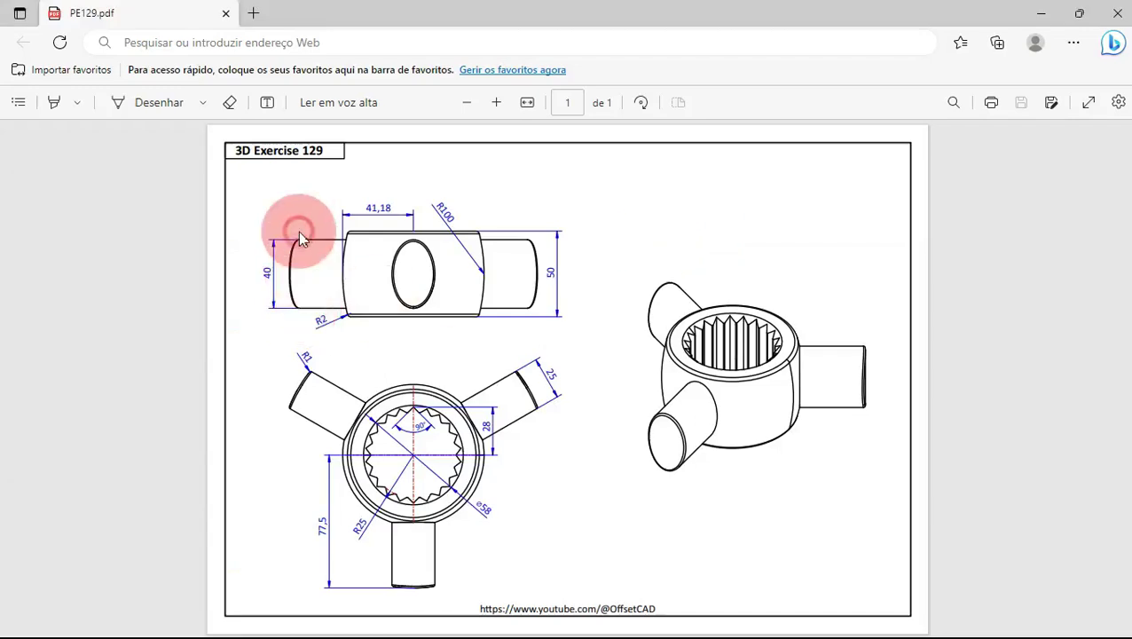
ctrl+scroll(300, 238, up, 3)
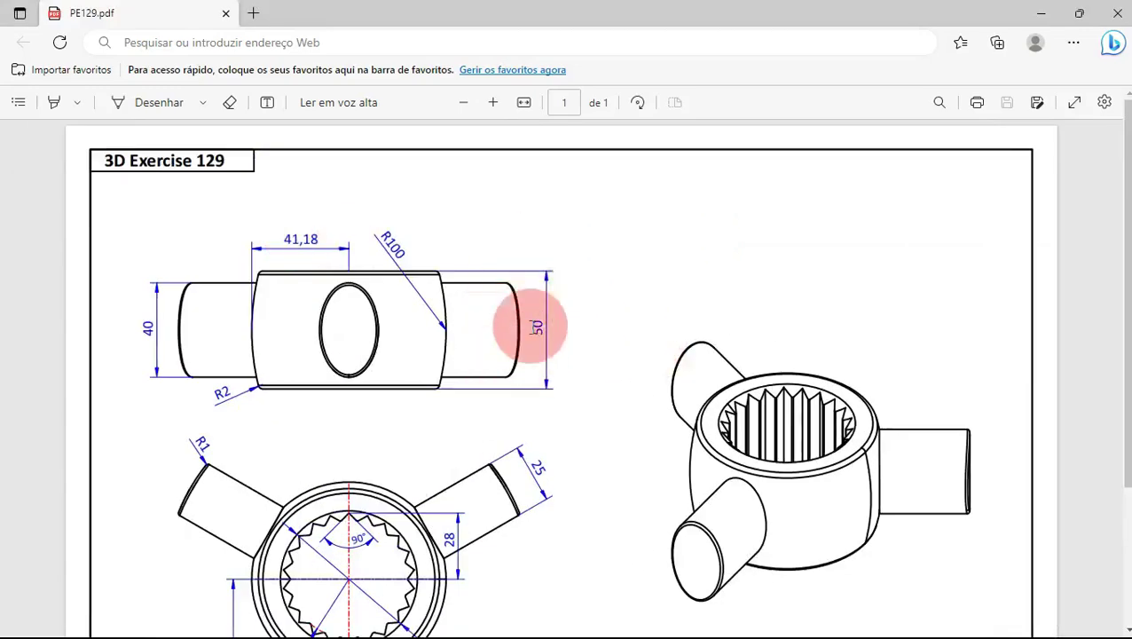
key(alt+Tab)
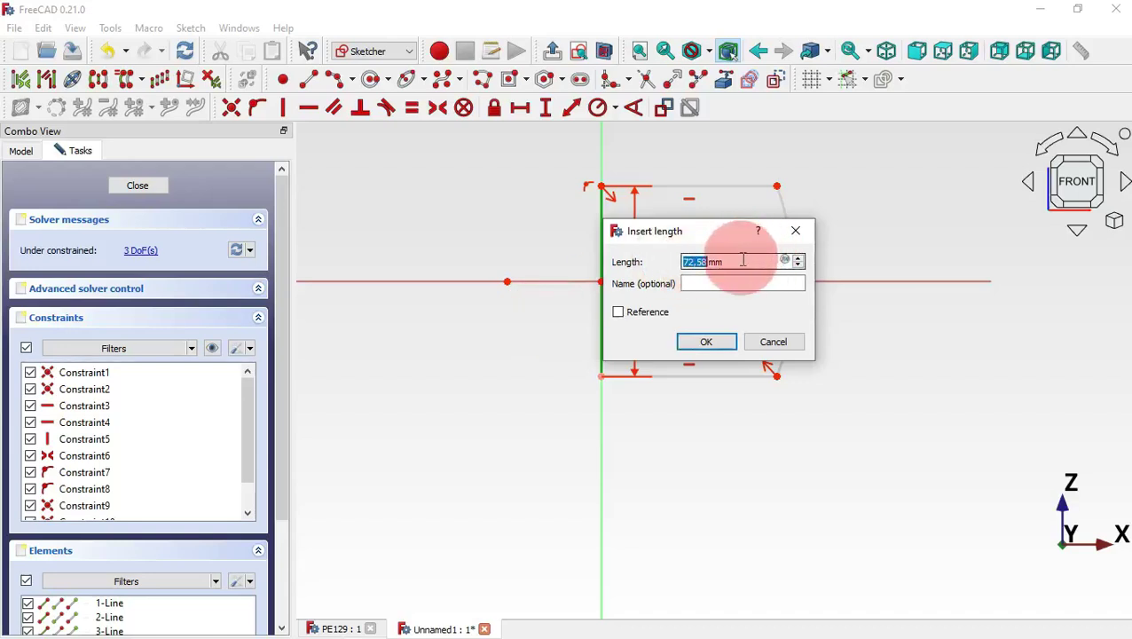
click(743, 259)
click(564, 253)
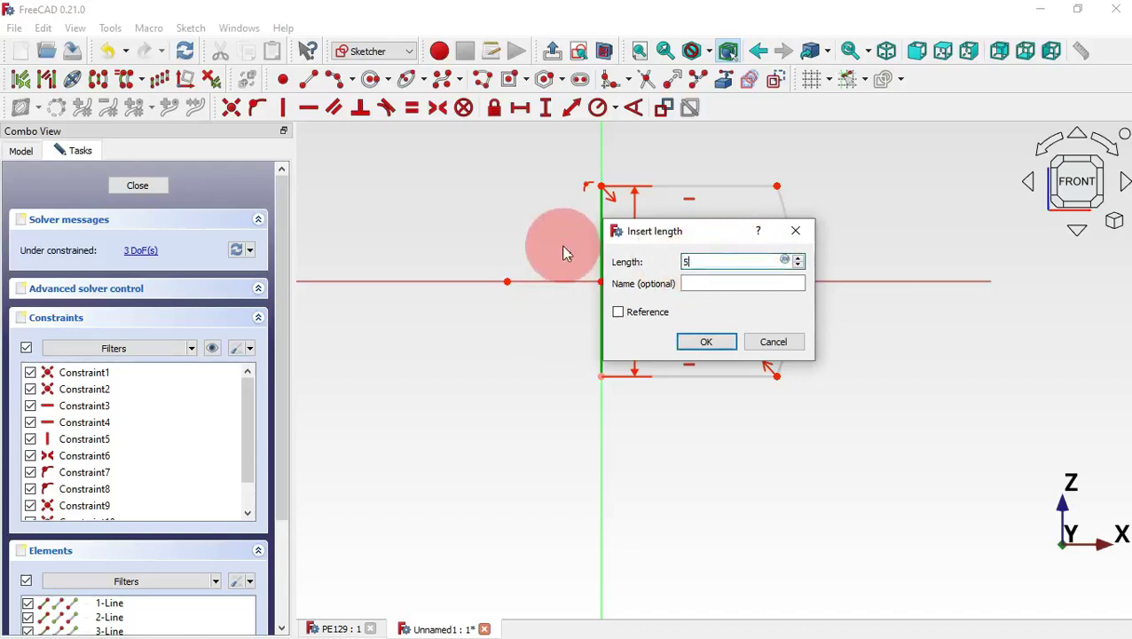
key(Return)
click(789, 216)
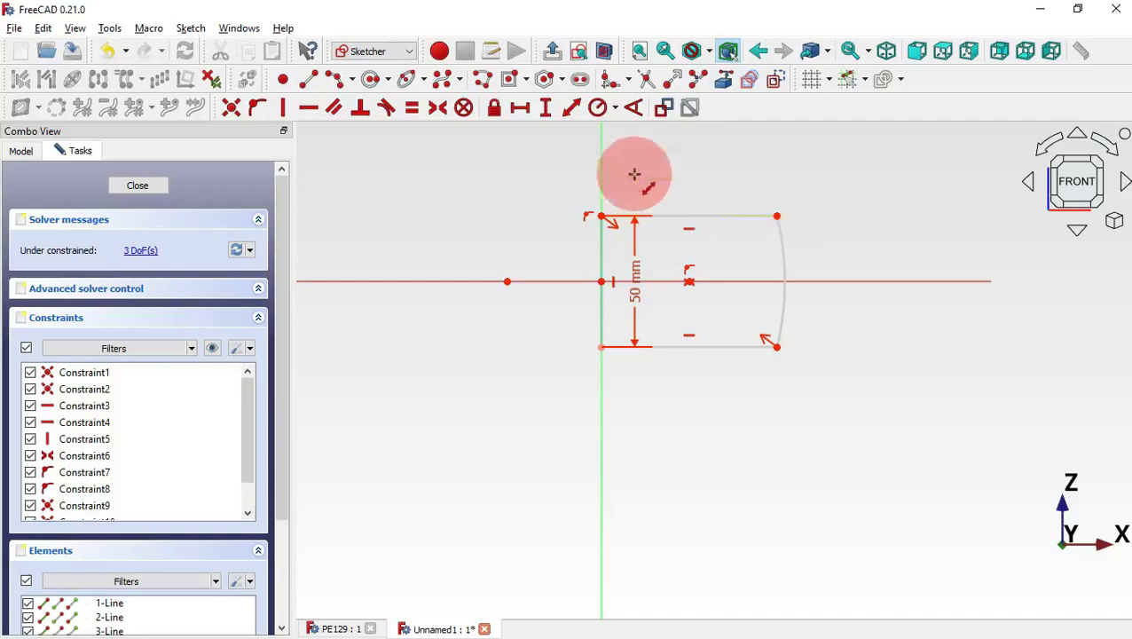
click(617, 113)
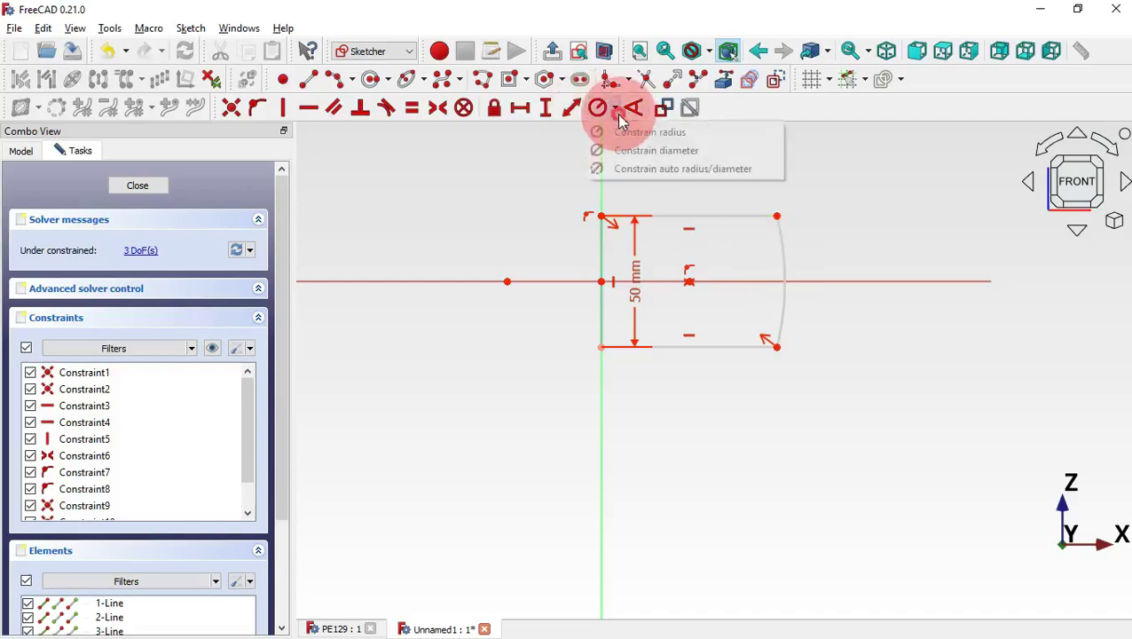
Give the right arc a 100 mm radius constraint, as shown on the drawing.
click(715, 135)
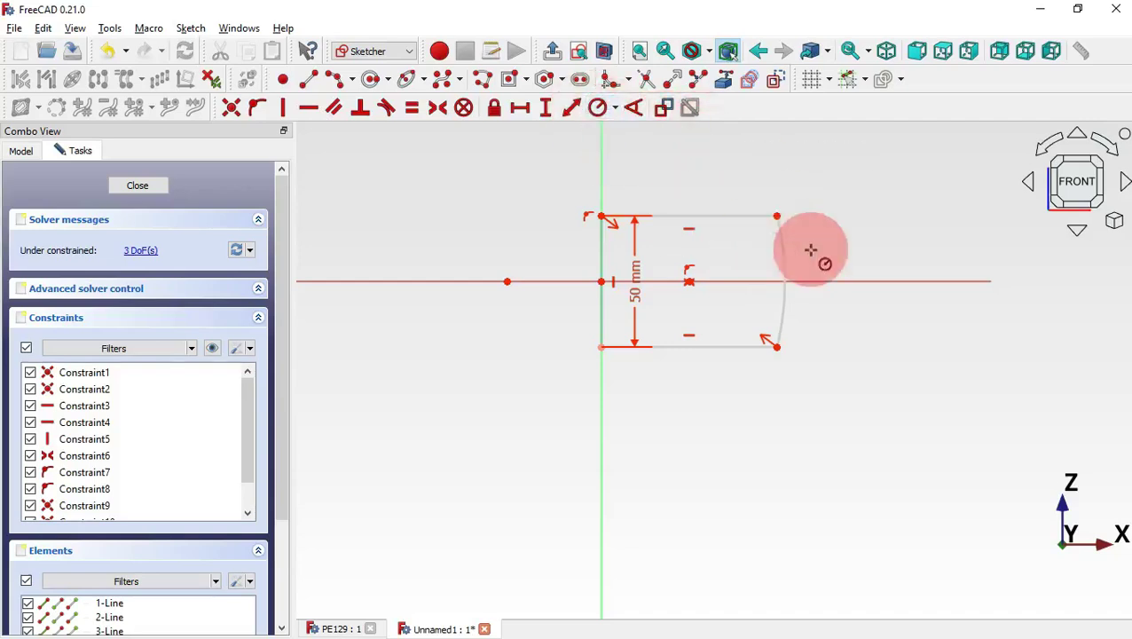
click(785, 253)
key(alt+Tab)
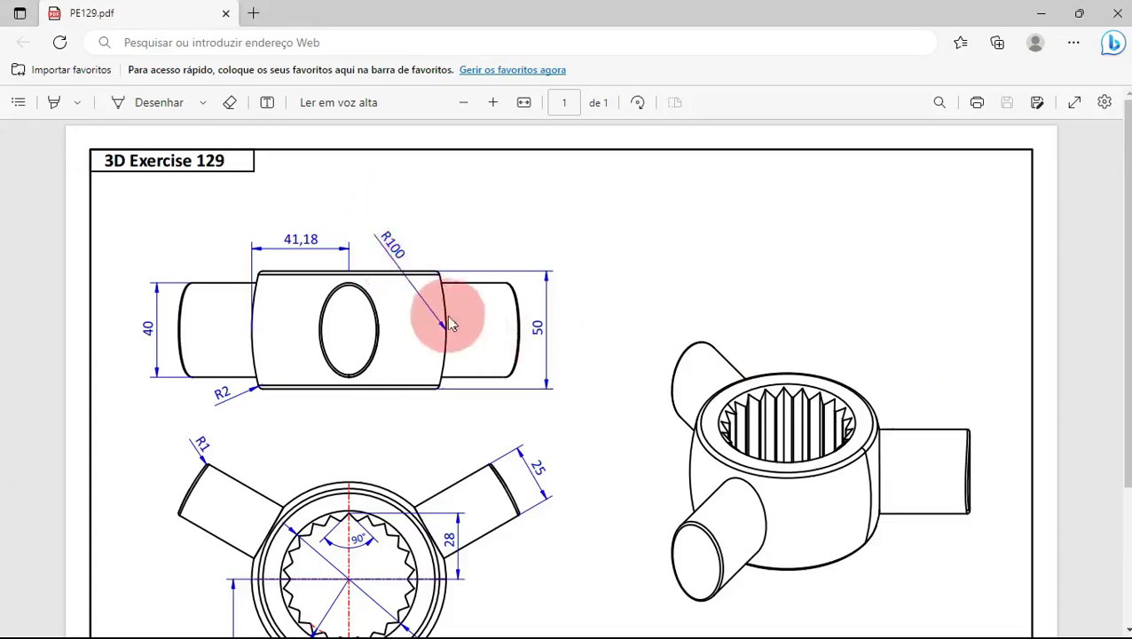
key(alt+Tab)
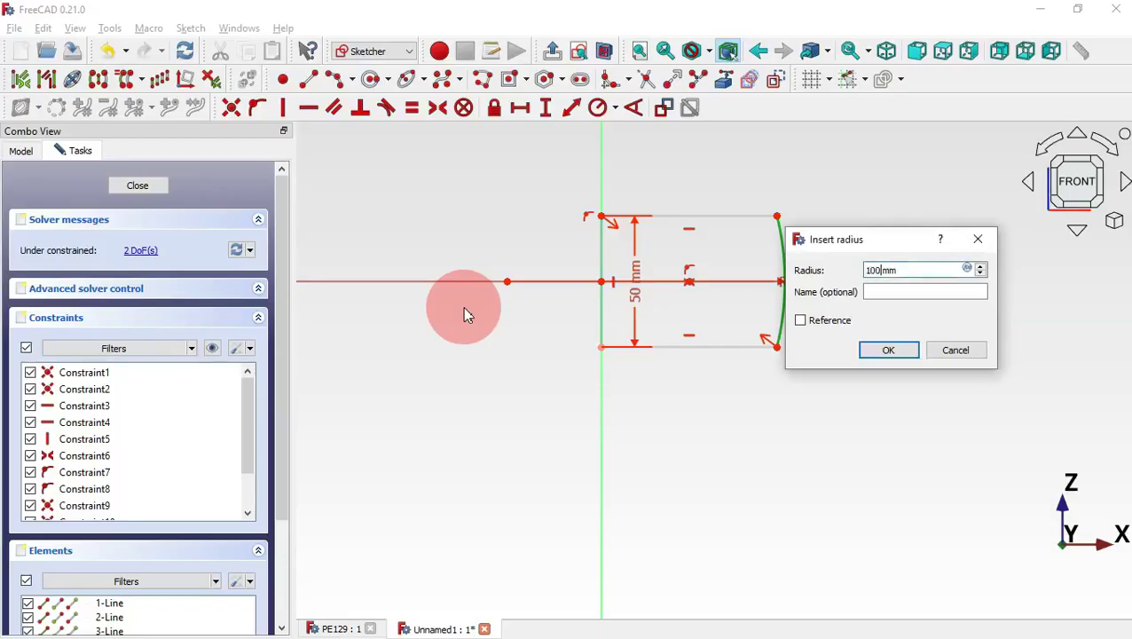
key(Return)
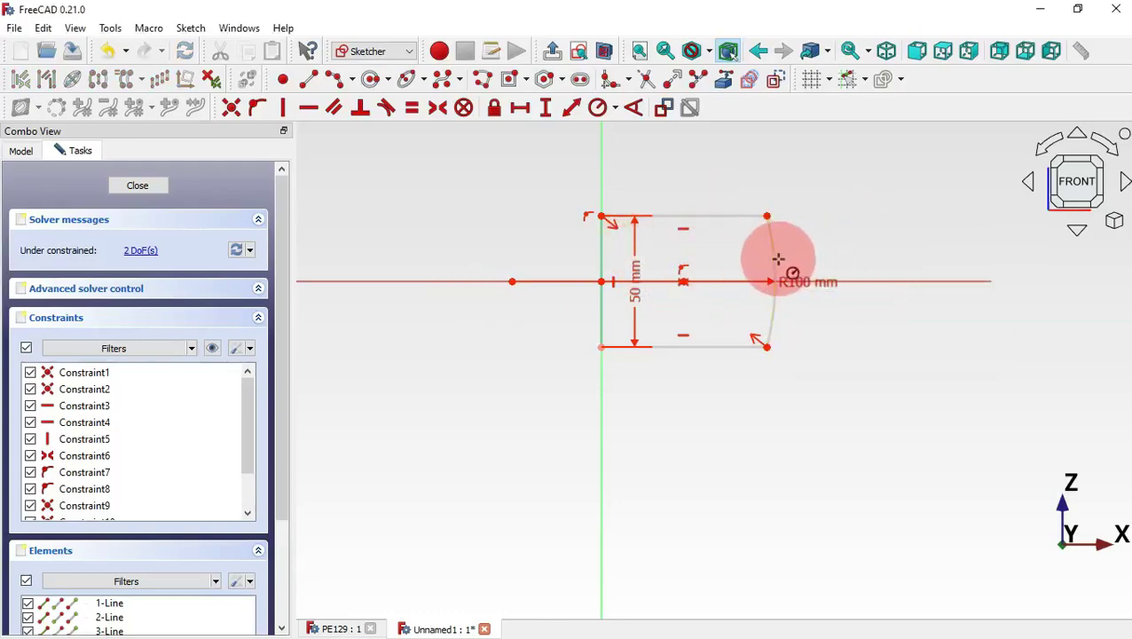
key(alt+Tab)
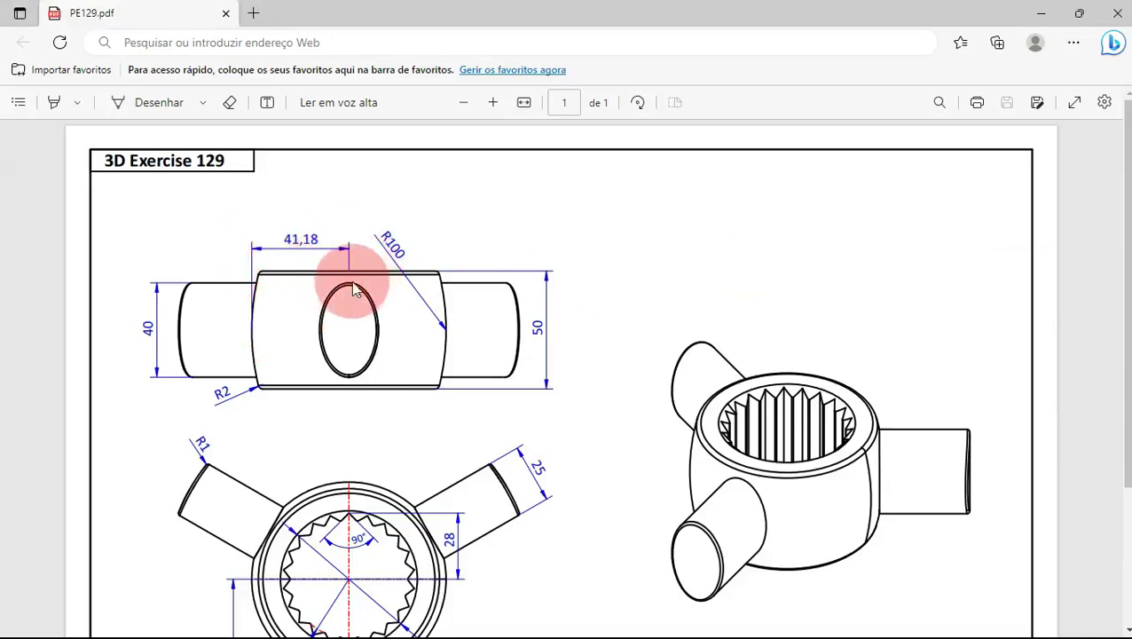
key(alt+Tab)
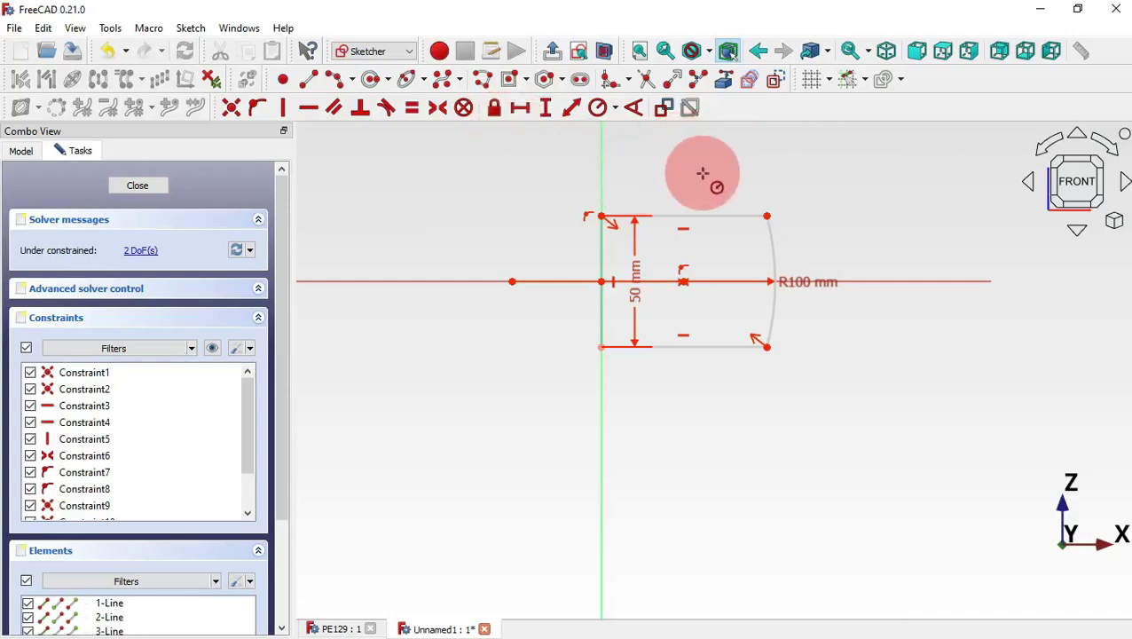
Place a point on the right arc and constrain it onto the horizontal axis.
click(283, 80)
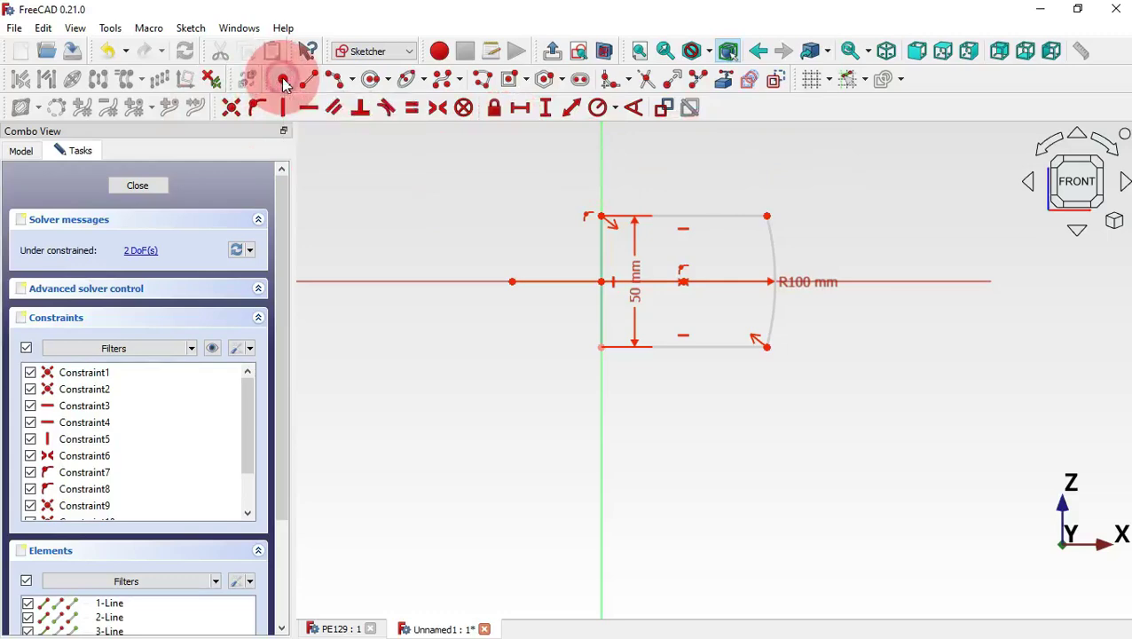
click(774, 252)
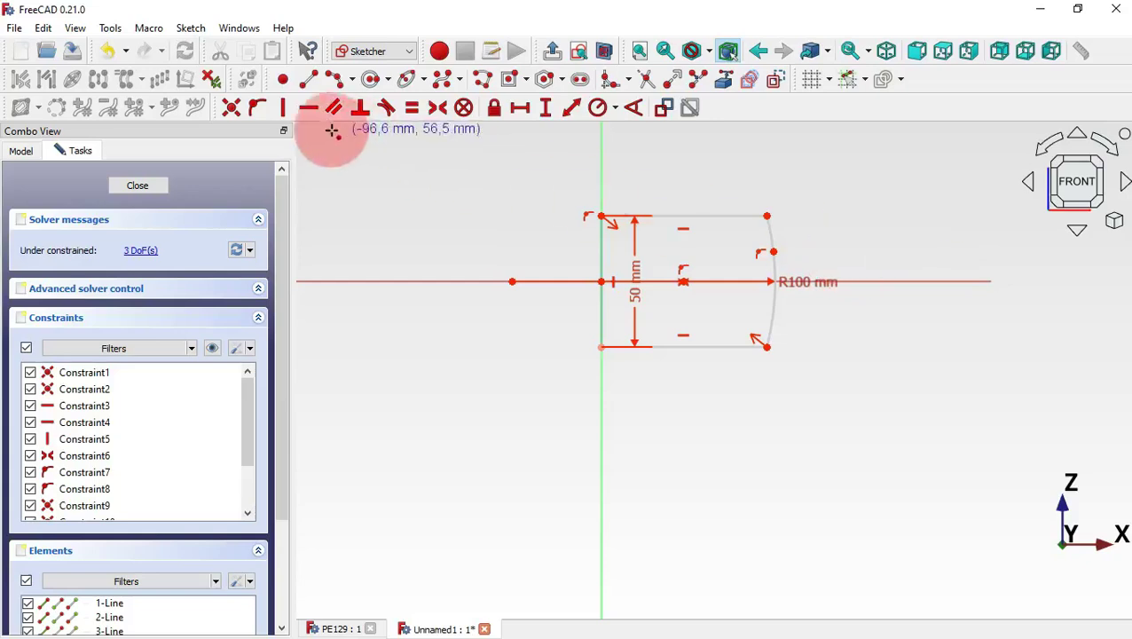
click(260, 107)
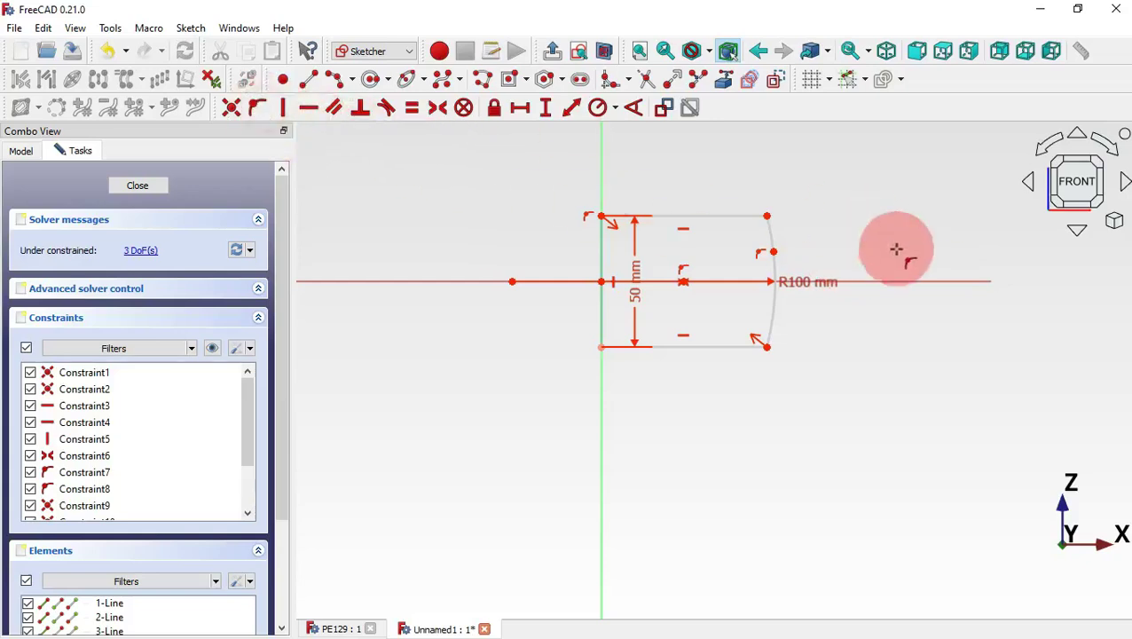
click(774, 253)
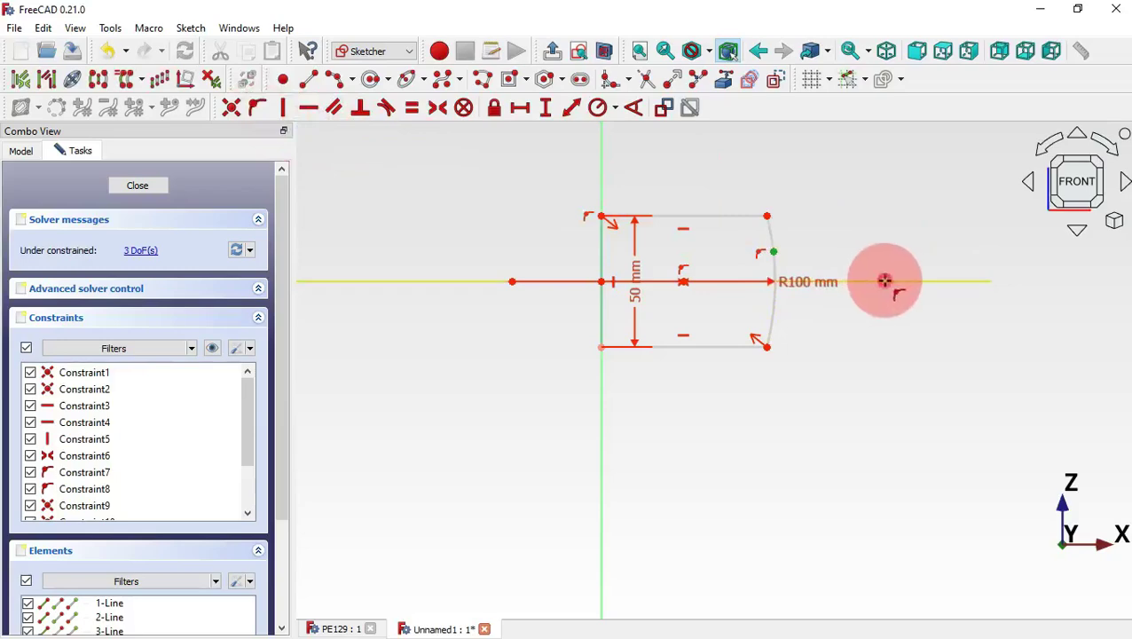
click(884, 281)
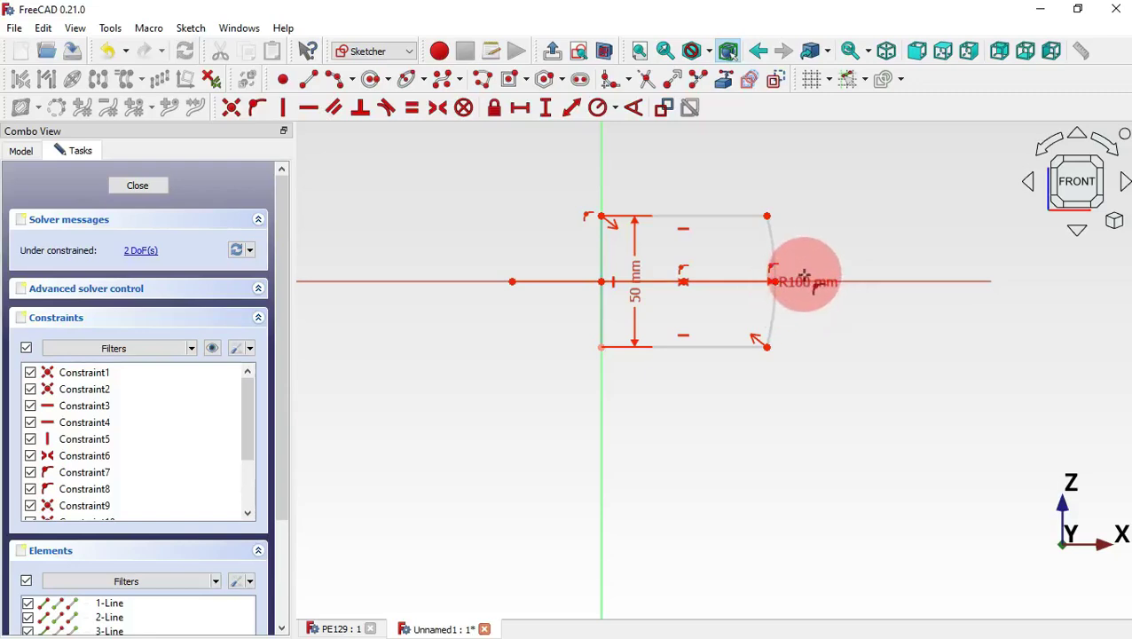
Start a horizontal distance constraint from the arc point to the sketch origin.
scroll(804, 277, up, 4)
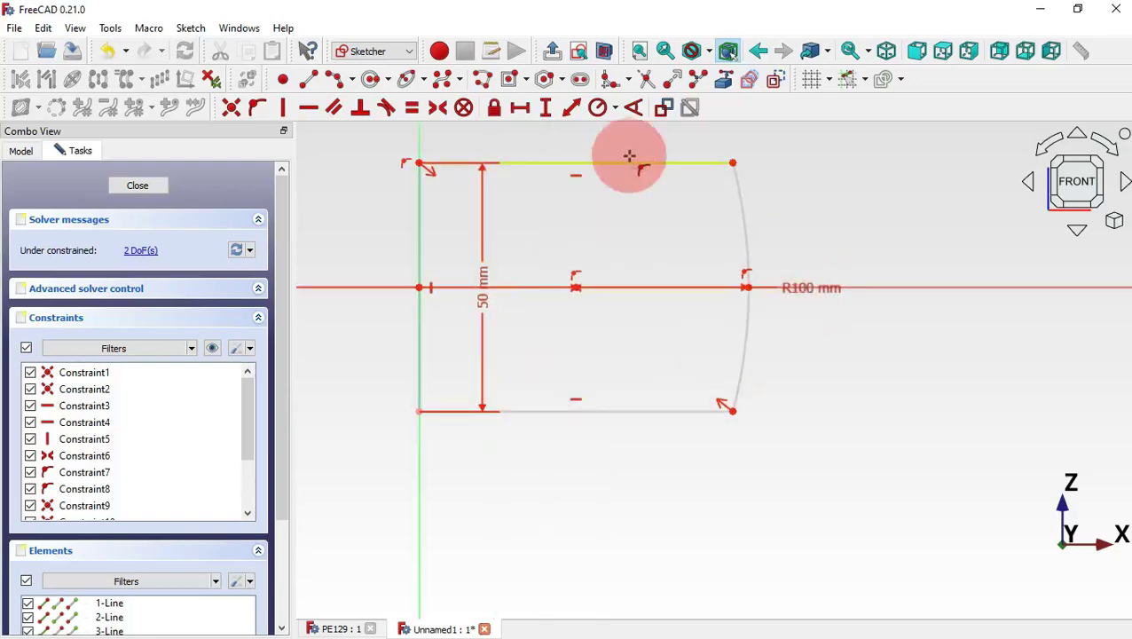
click(522, 108)
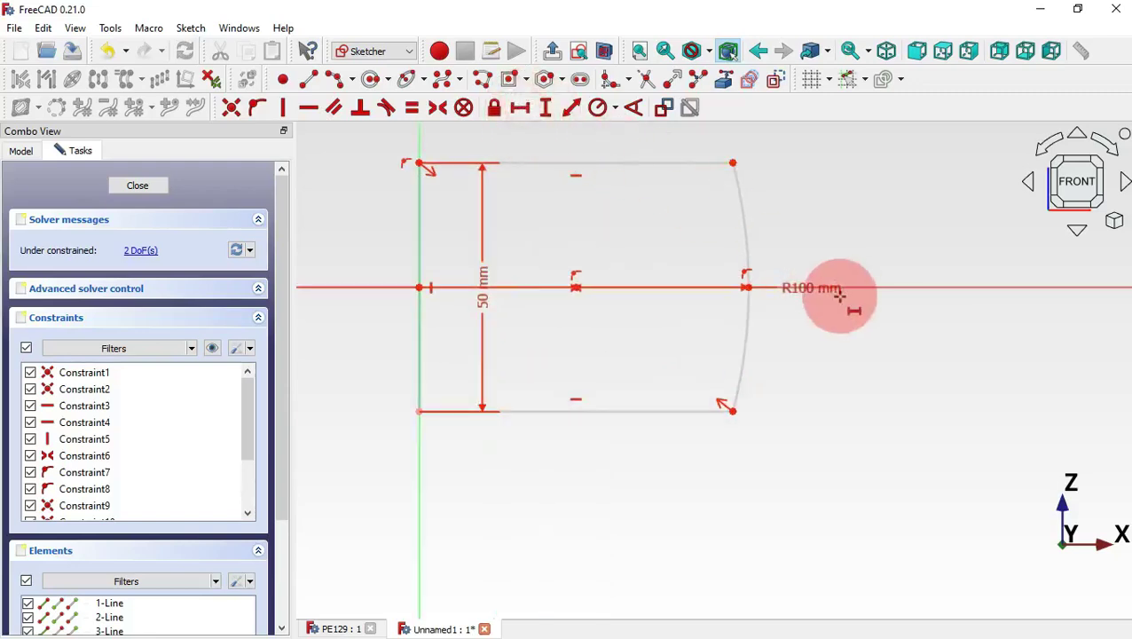
click(748, 287)
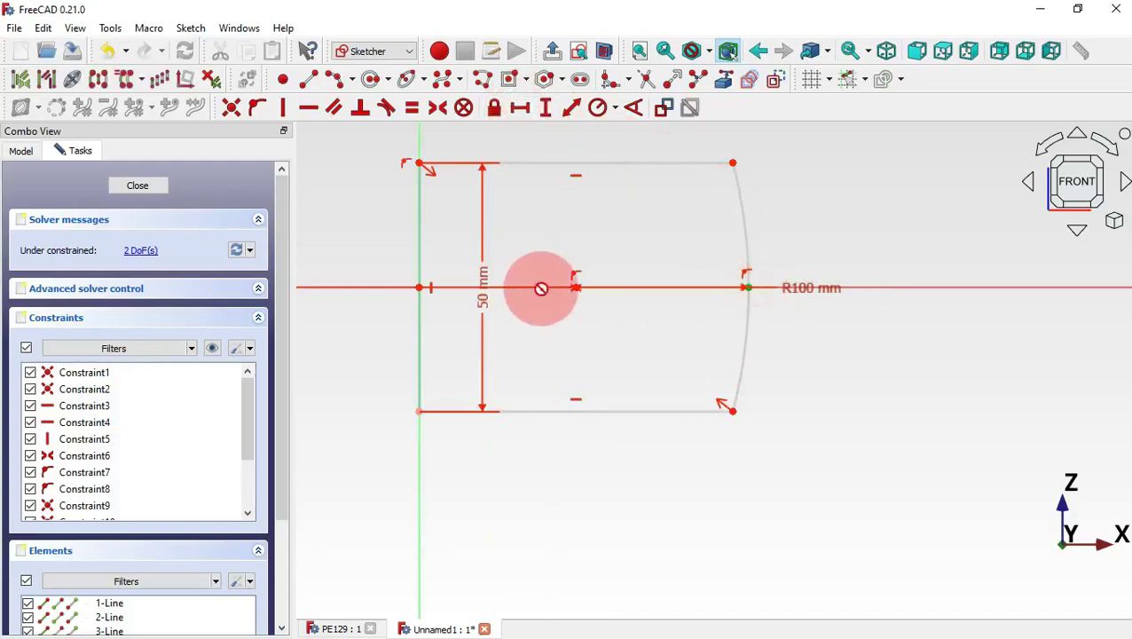
click(419, 287)
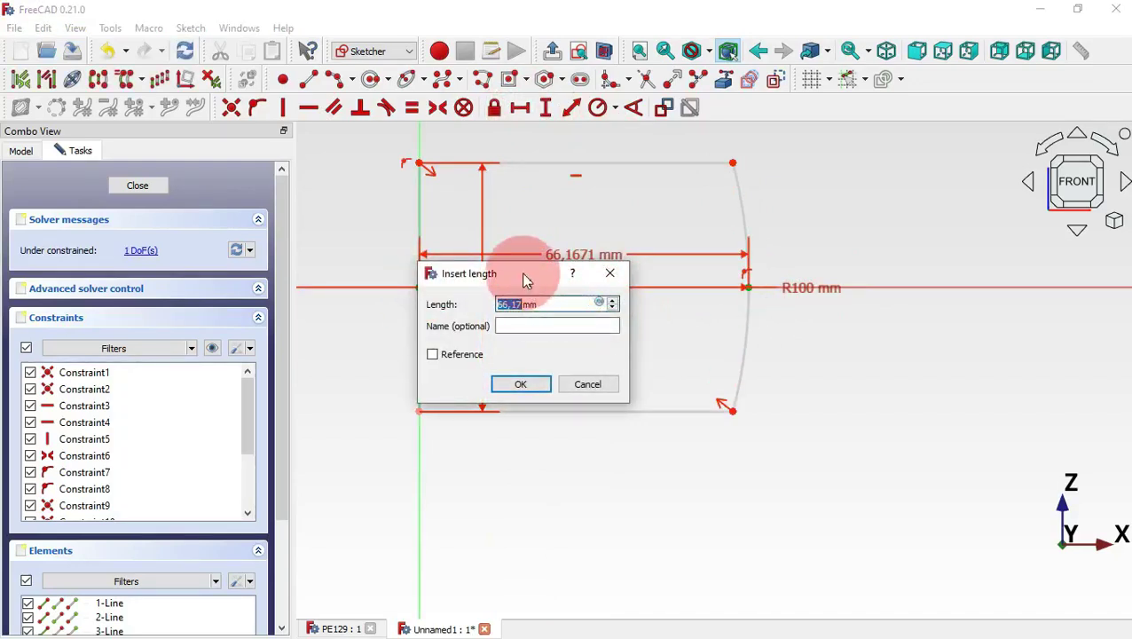
Set the horizontal profile width to 41.18 mm, as read from the drawing.
drag(523, 277, 821, 182)
key(alt+Tab)
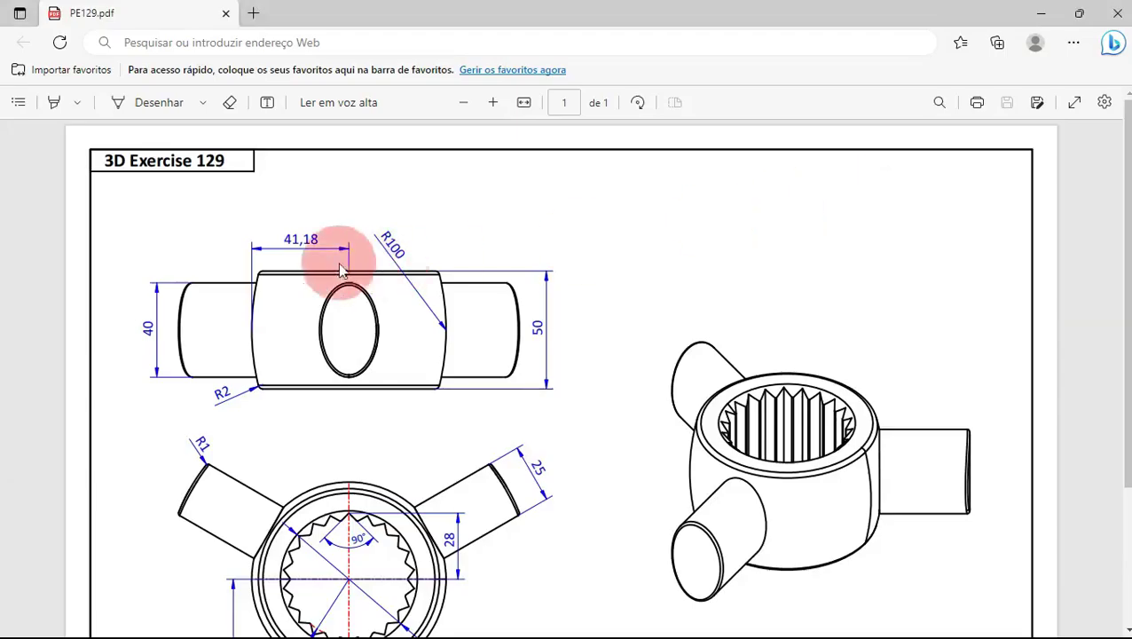
key(alt+Tab)
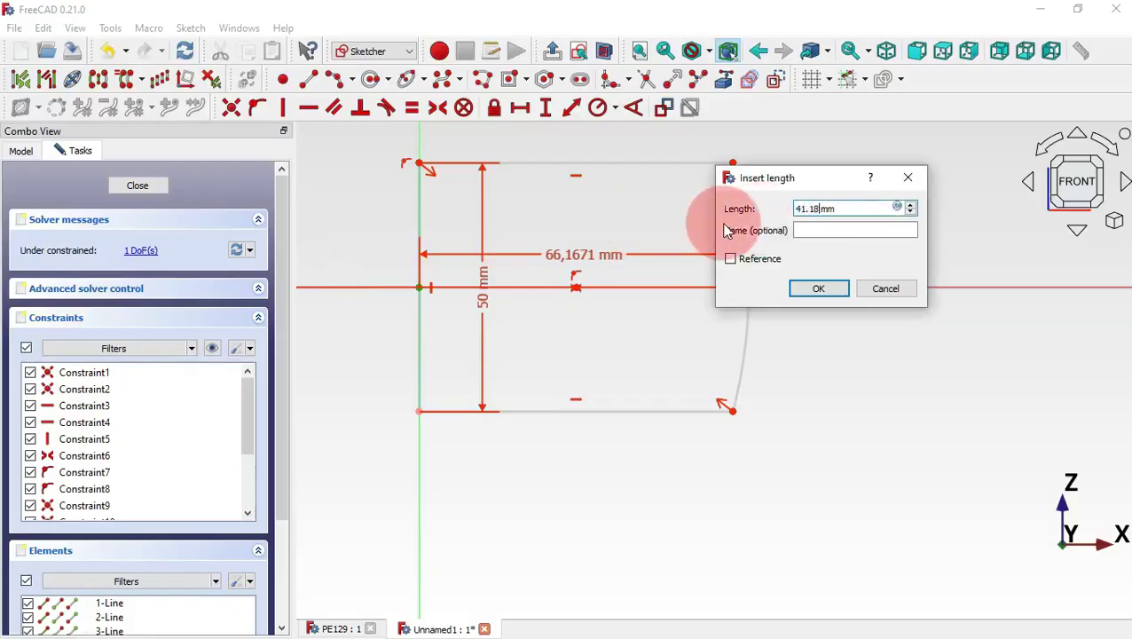
key(Return)
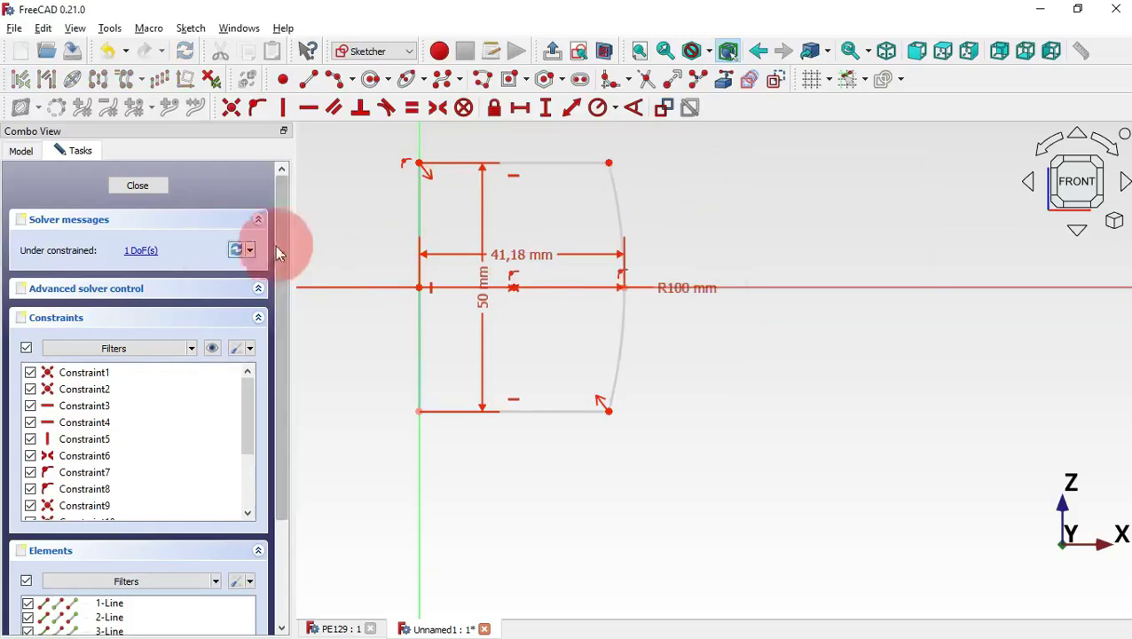
Attach the axis line's left end onto the horizontal axis and close the fully constrained sketch.
scroll(926, 339, down, 1)
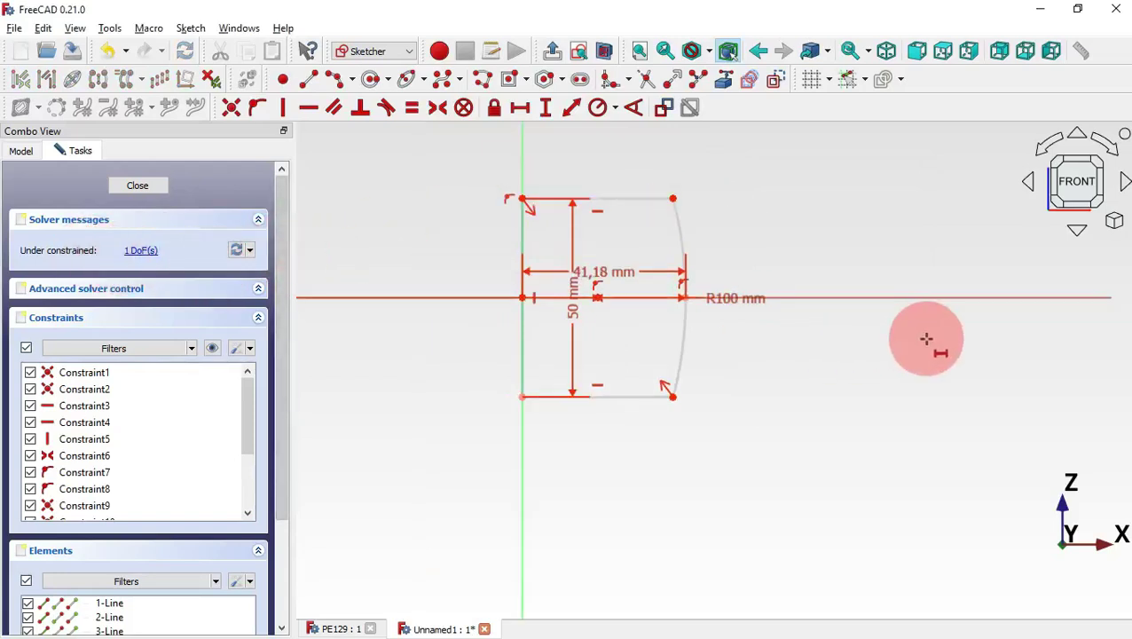
scroll(926, 339, down, 5)
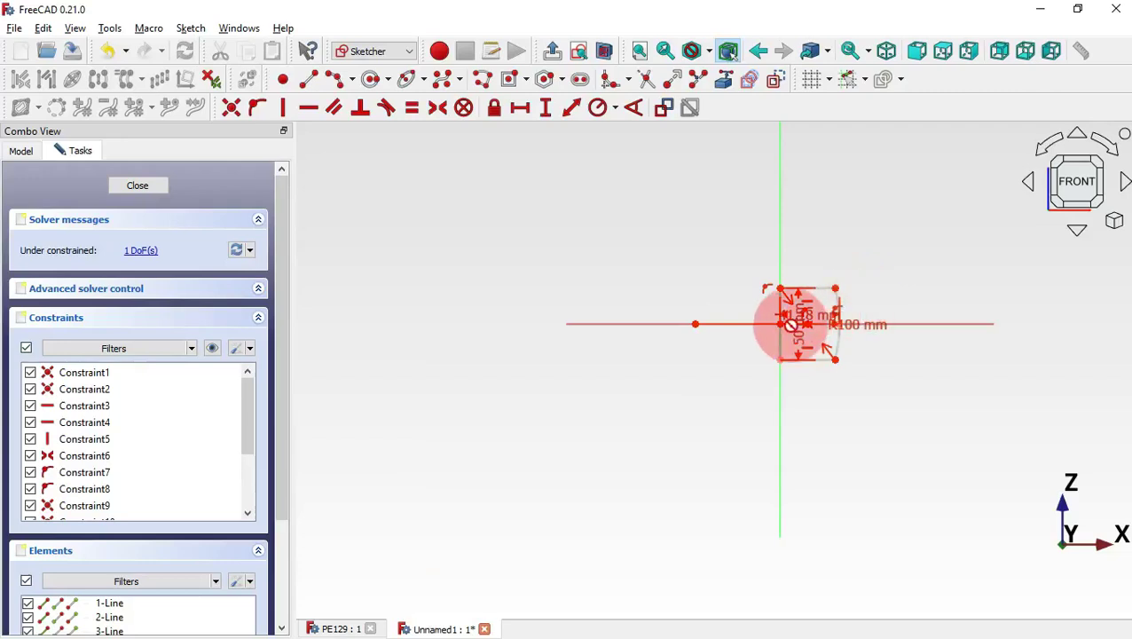
scroll(793, 328, up, 6)
scroll(795, 337, up, 2)
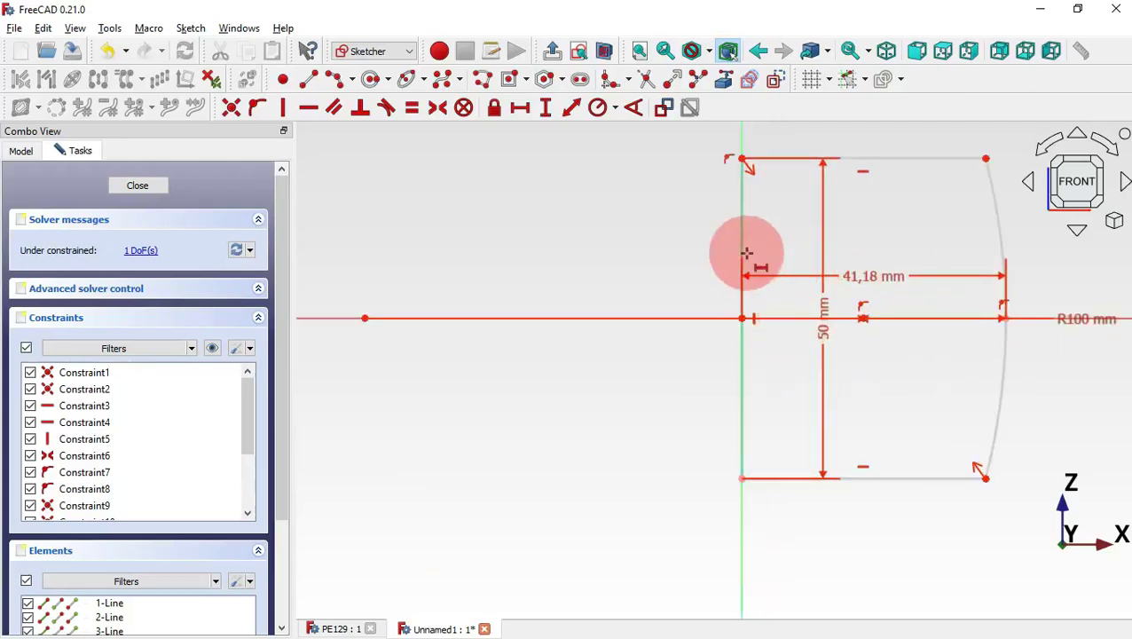
mouse_move(359, 326)
mouse_down()
mouse_move(430, 379)
mouse_move(429, 435)
mouse_move(435, 405)
mouse_move(468, 384)
mouse_move(478, 411)
mouse_move(473, 343)
mouse_move(495, 396)
mouse_up()
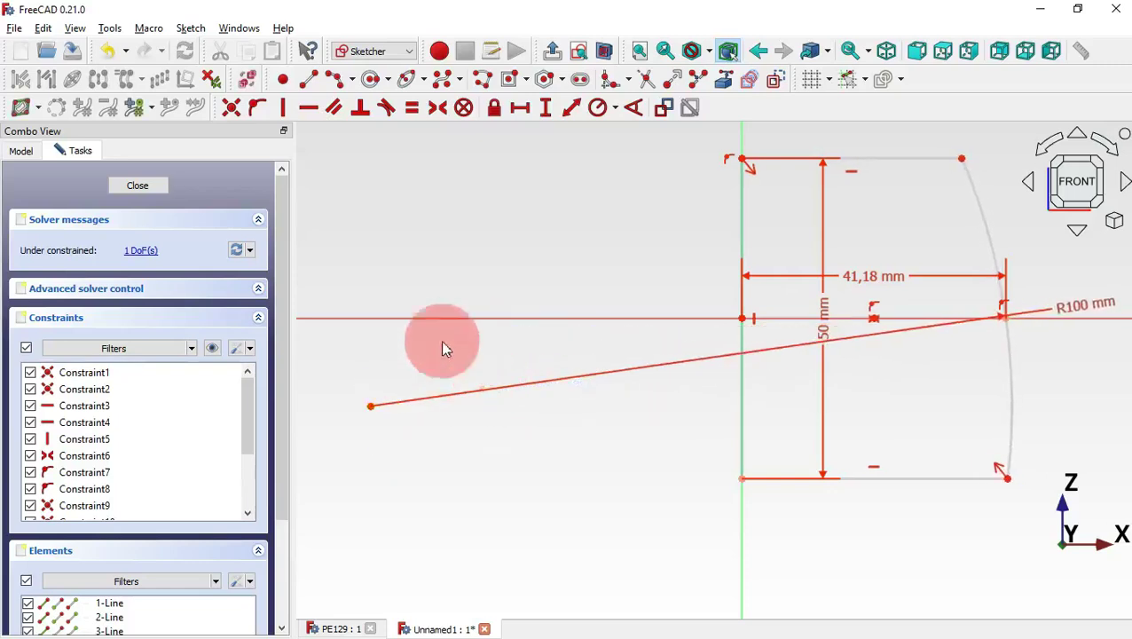
click(247, 87)
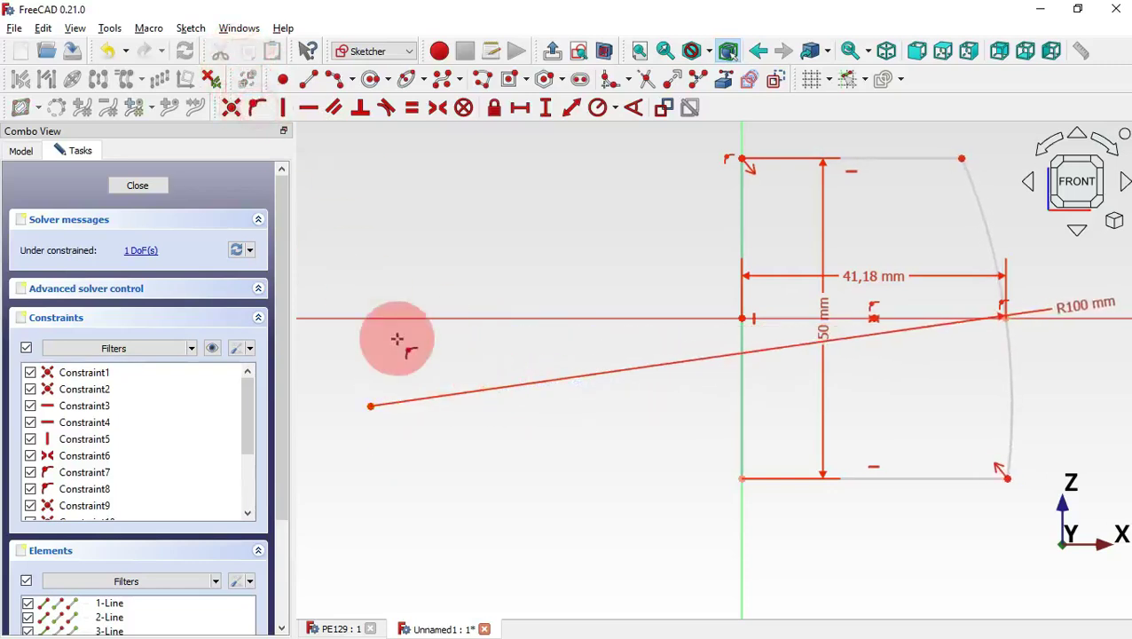
click(371, 317)
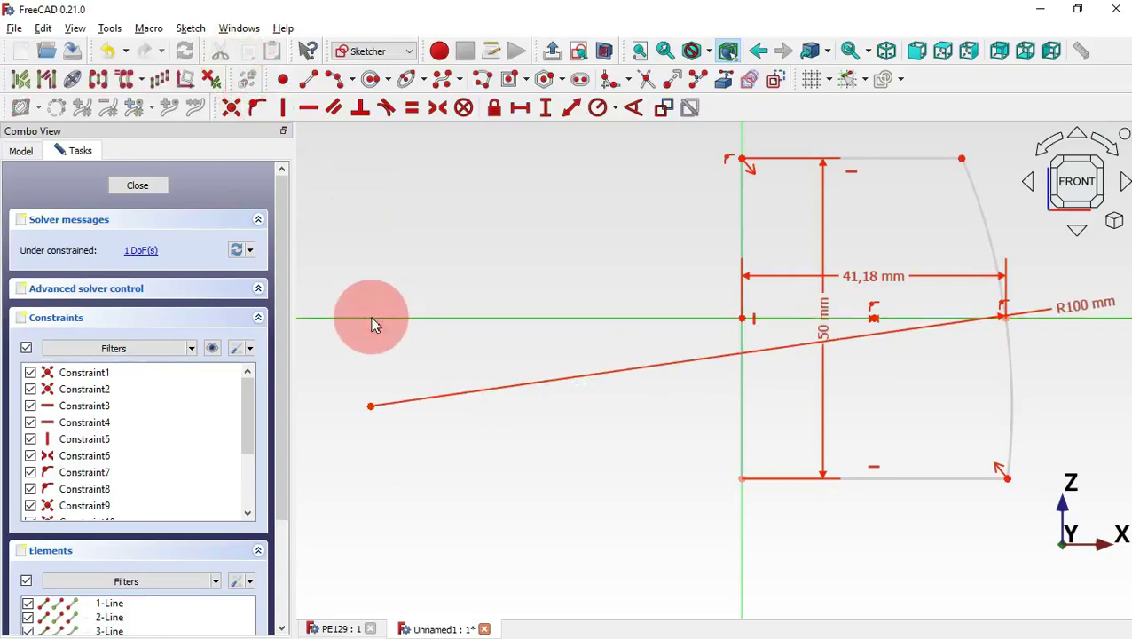
click(370, 405)
key(Escape)
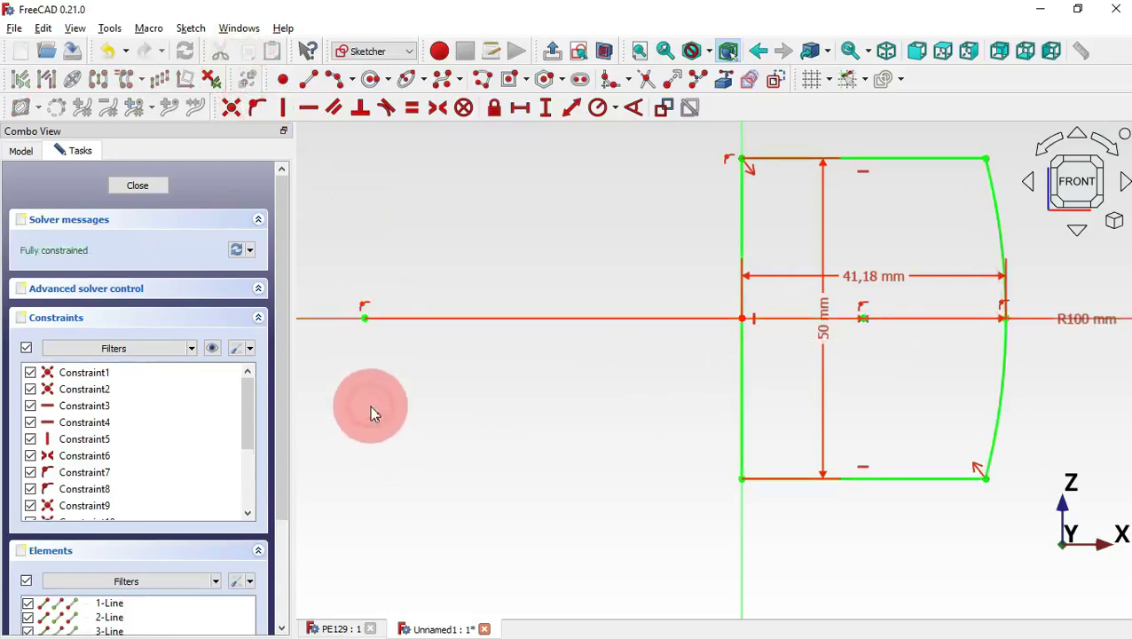
scroll(776, 329, down, 3)
key(Escape)
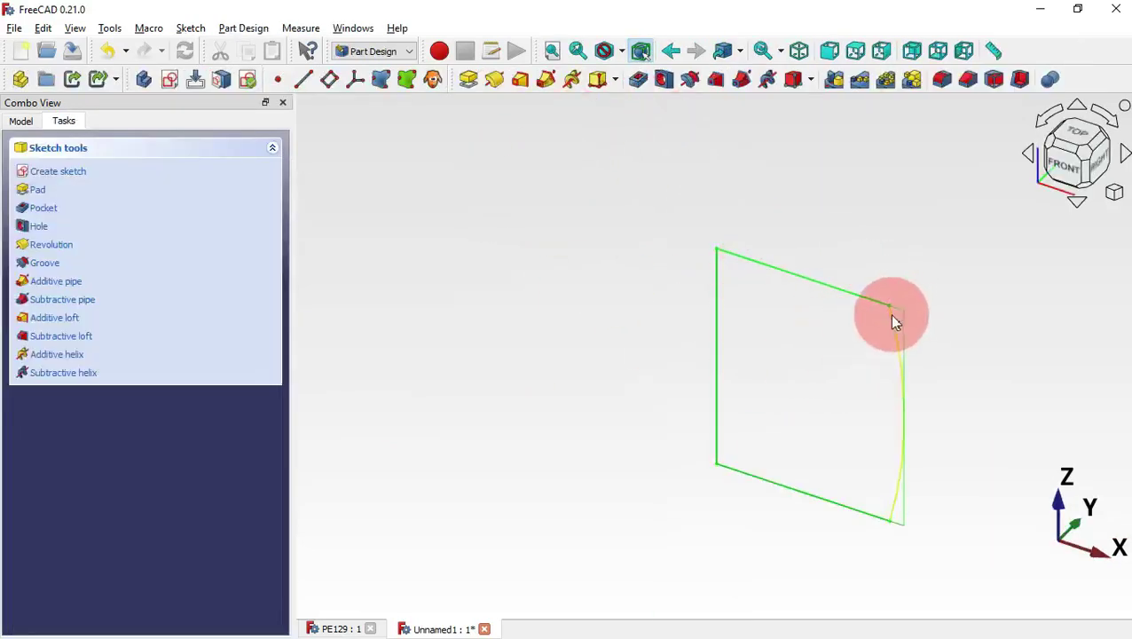
Revolve the profile into a barrel solid, check its underside, then compare with PE129.
click(496, 89)
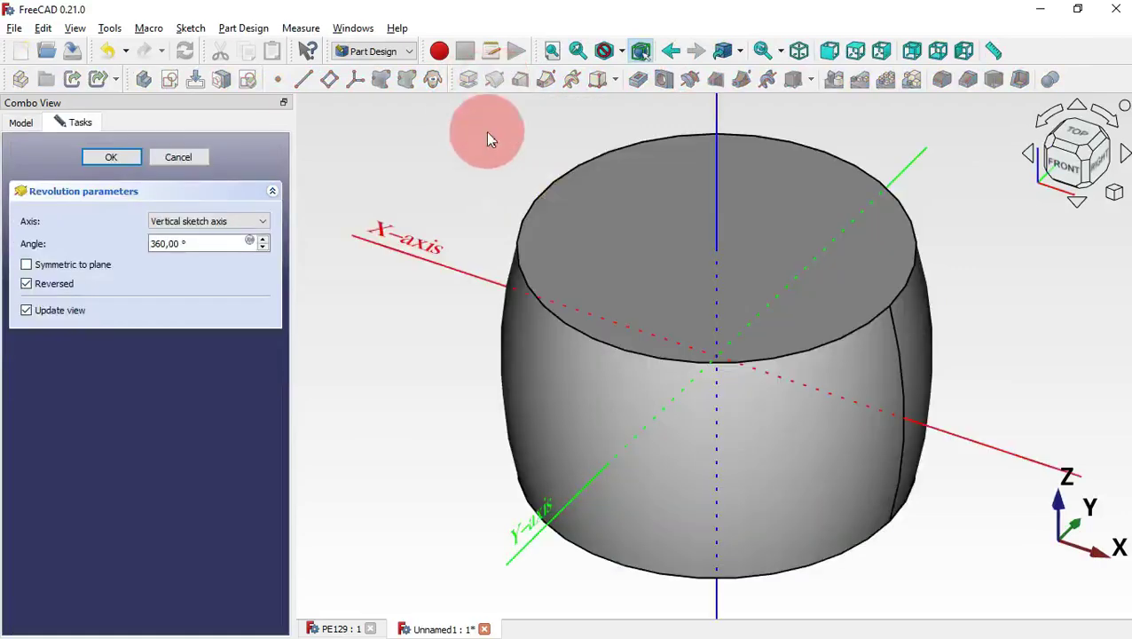
click(111, 157)
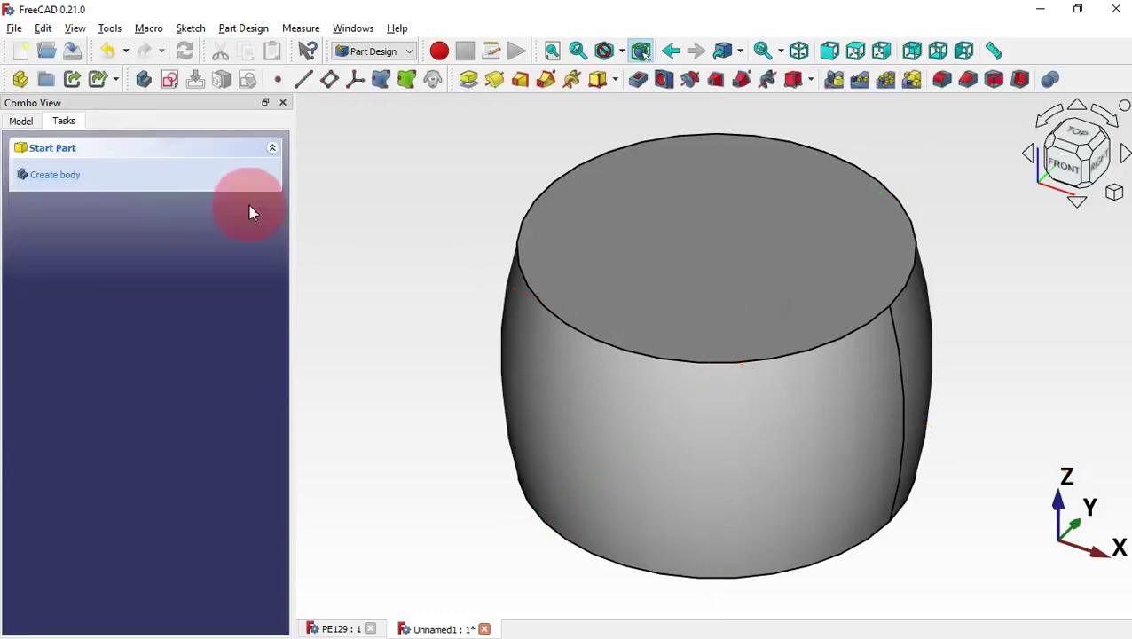
scroll(423, 270, down, 2)
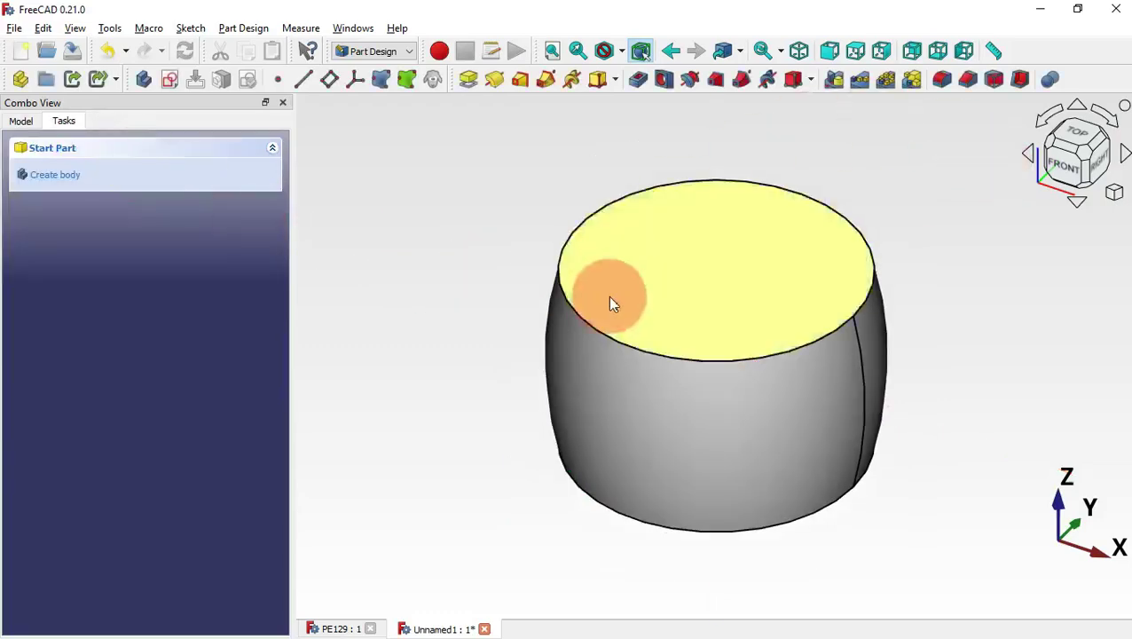
middle_drag(986, 277, 945, 302)
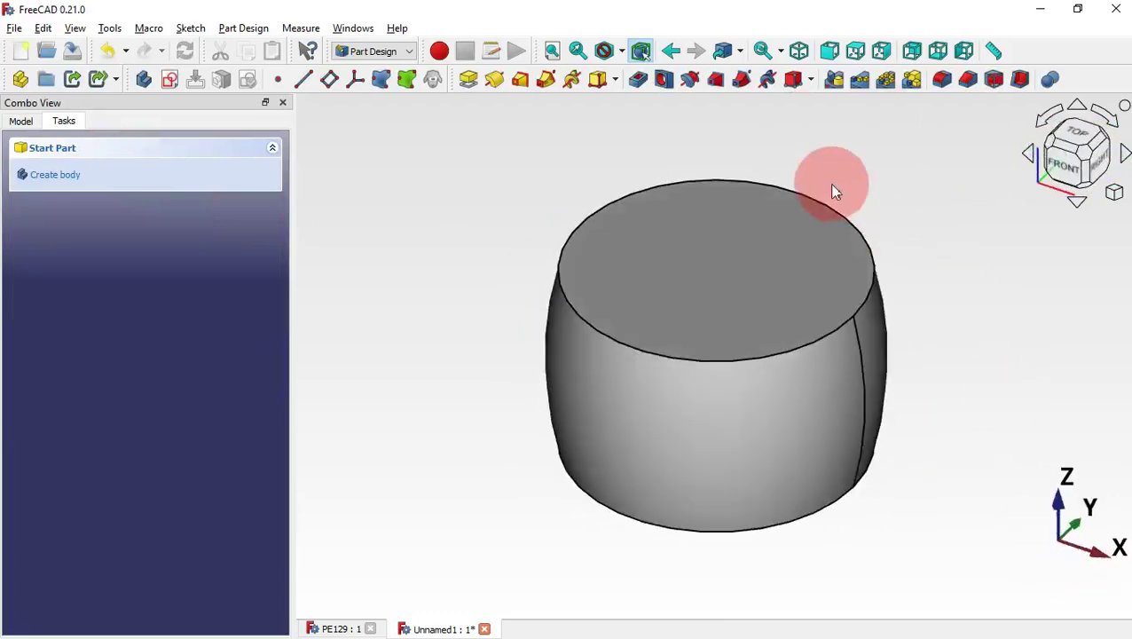
click(338, 629)
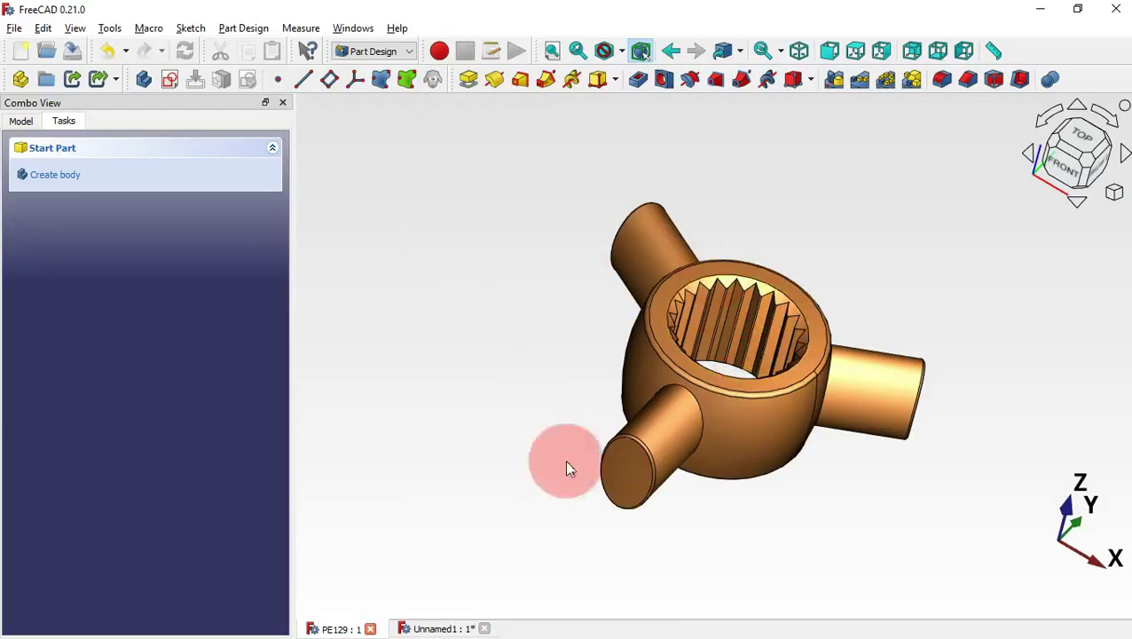
Return to Unnamed1 and start a second sketch on the XZ plane.
key(alt+Tab)
key(alt+Tab)
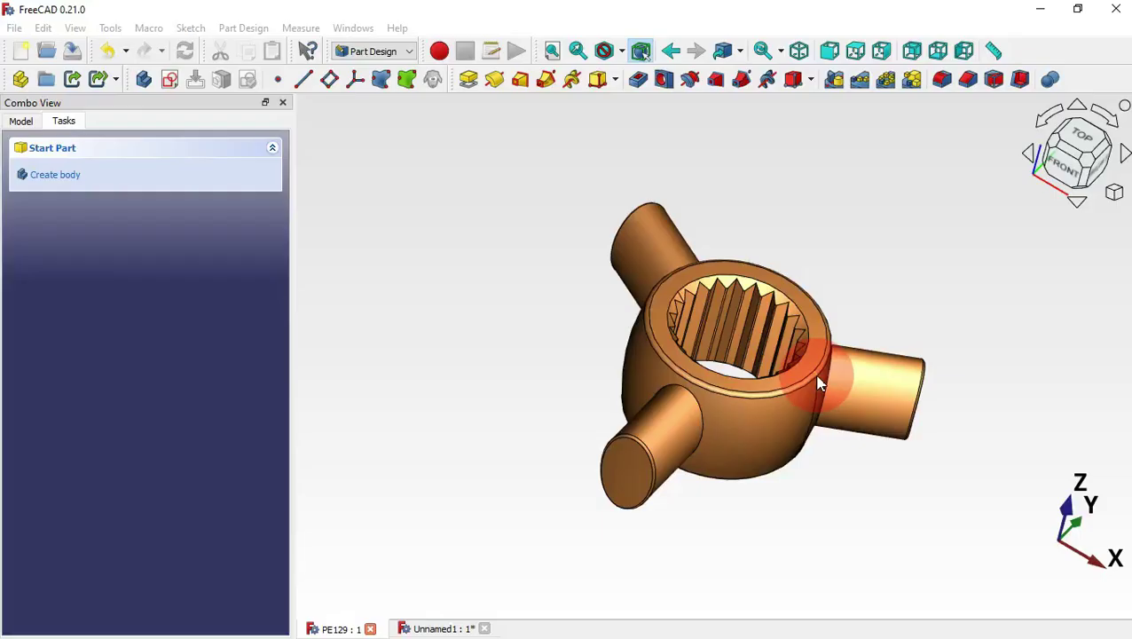
click(432, 629)
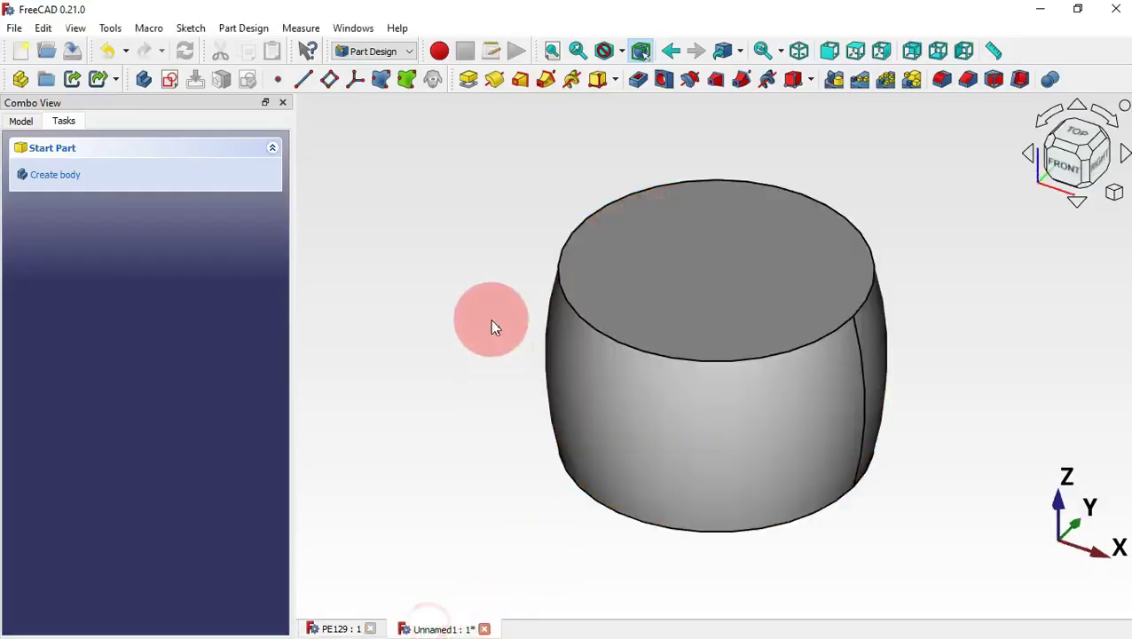
click(172, 81)
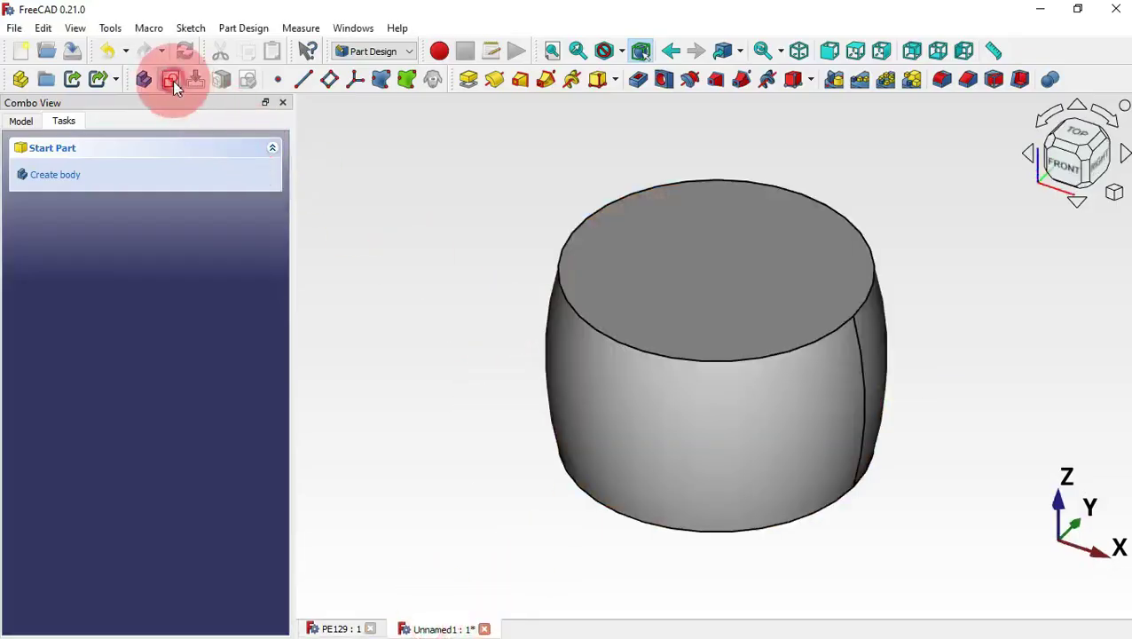
click(566, 131)
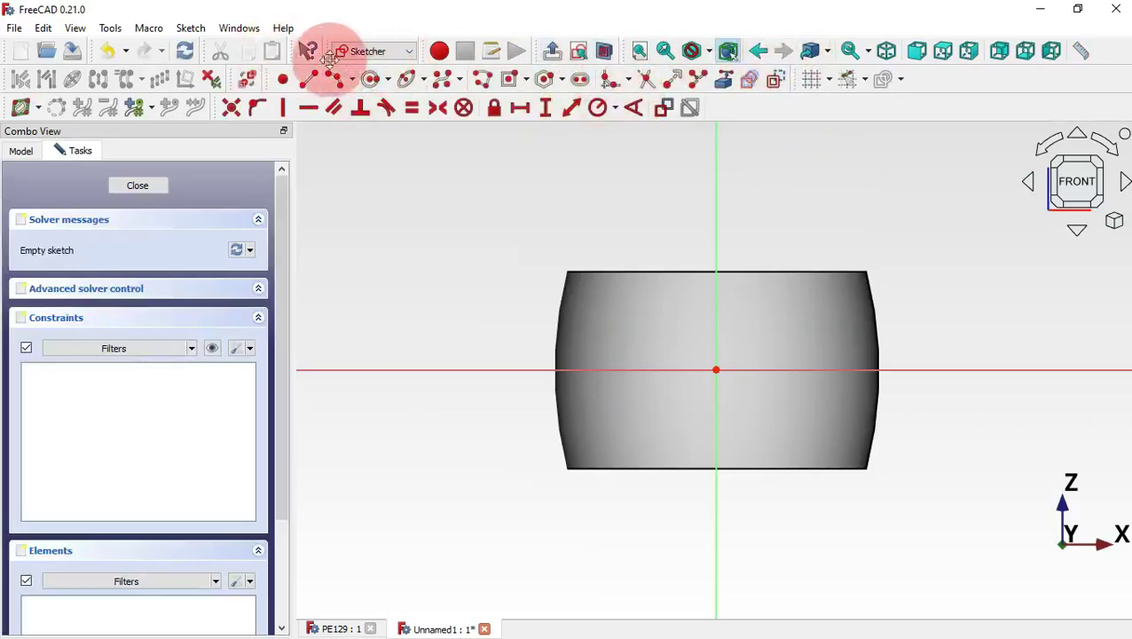
Draw an ellipse centred on the origin and constrain its major axis vertical.
click(390, 80)
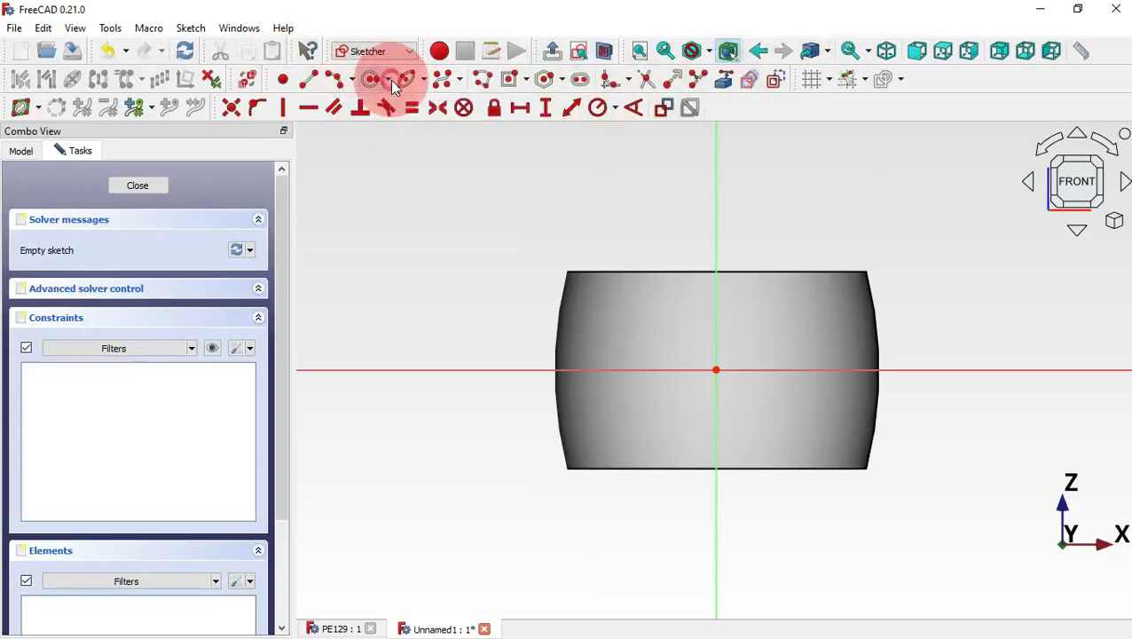
click(424, 80)
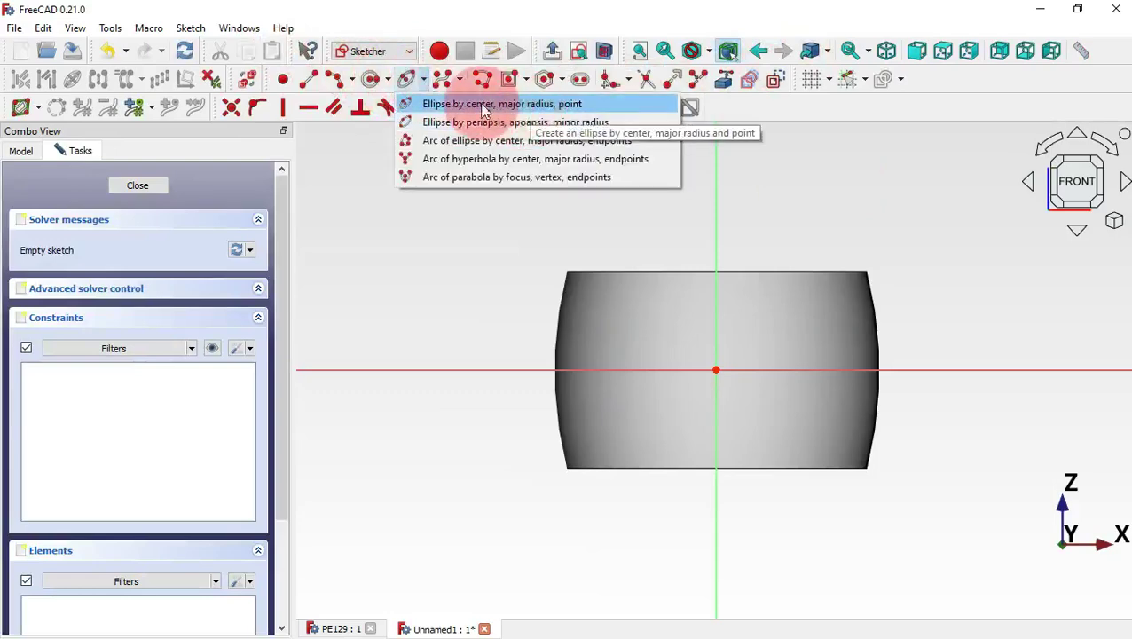
click(555, 106)
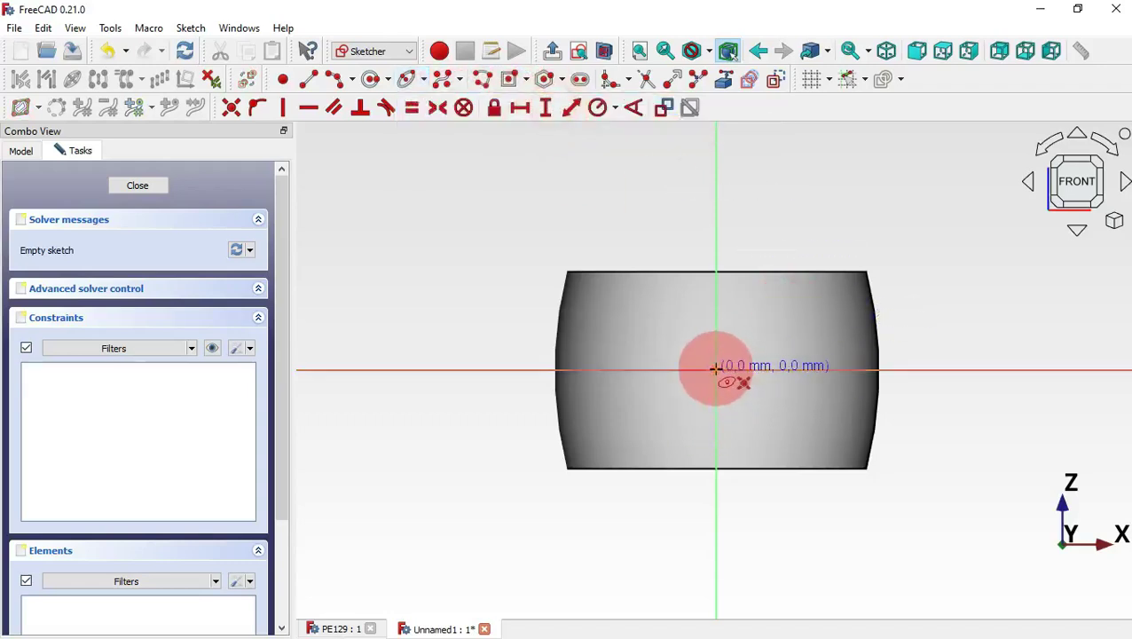
click(715, 368)
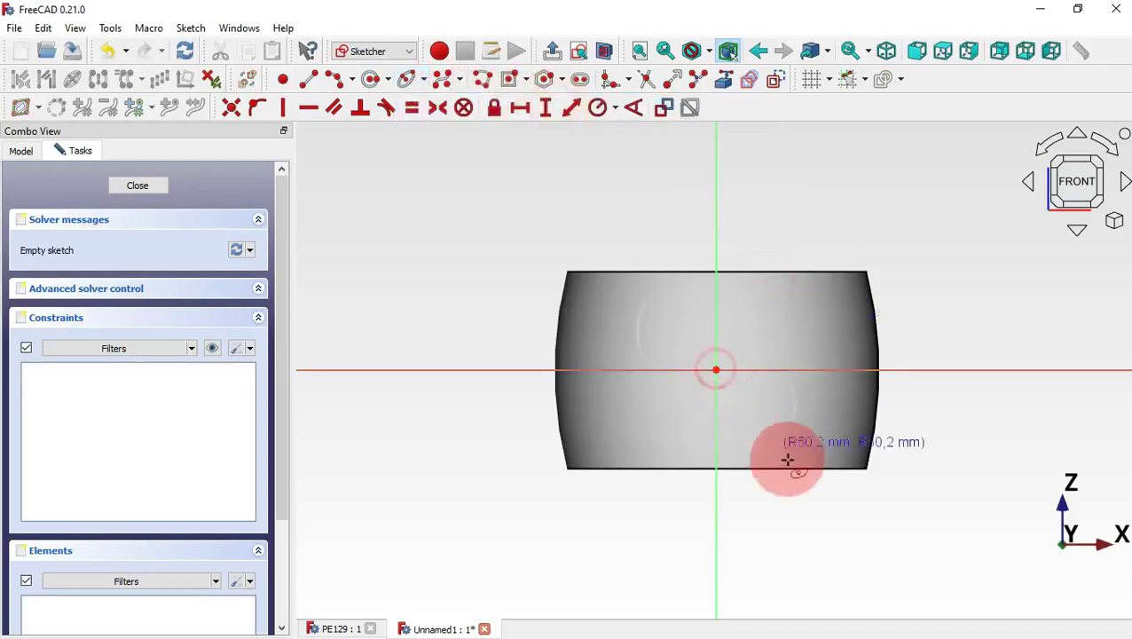
click(742, 559)
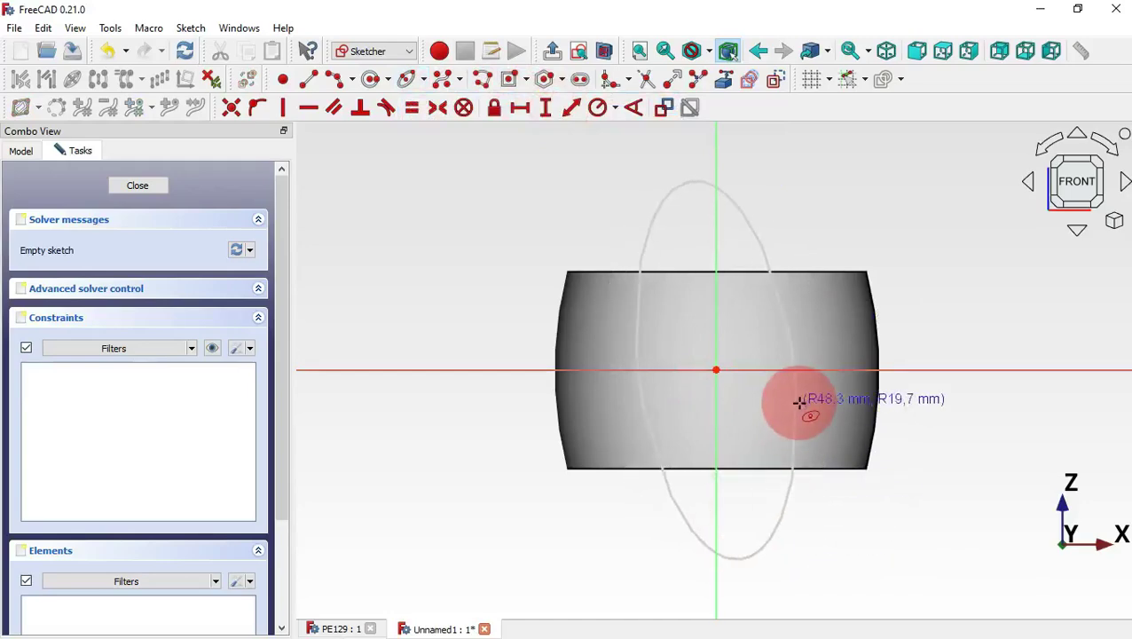
click(800, 403)
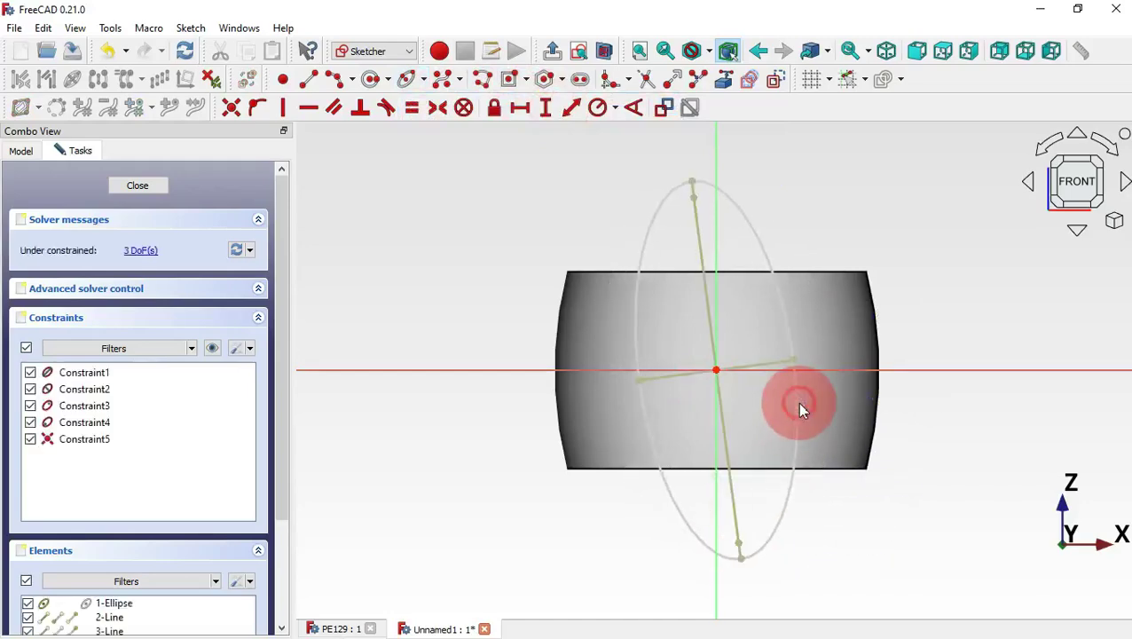
click(287, 107)
click(701, 254)
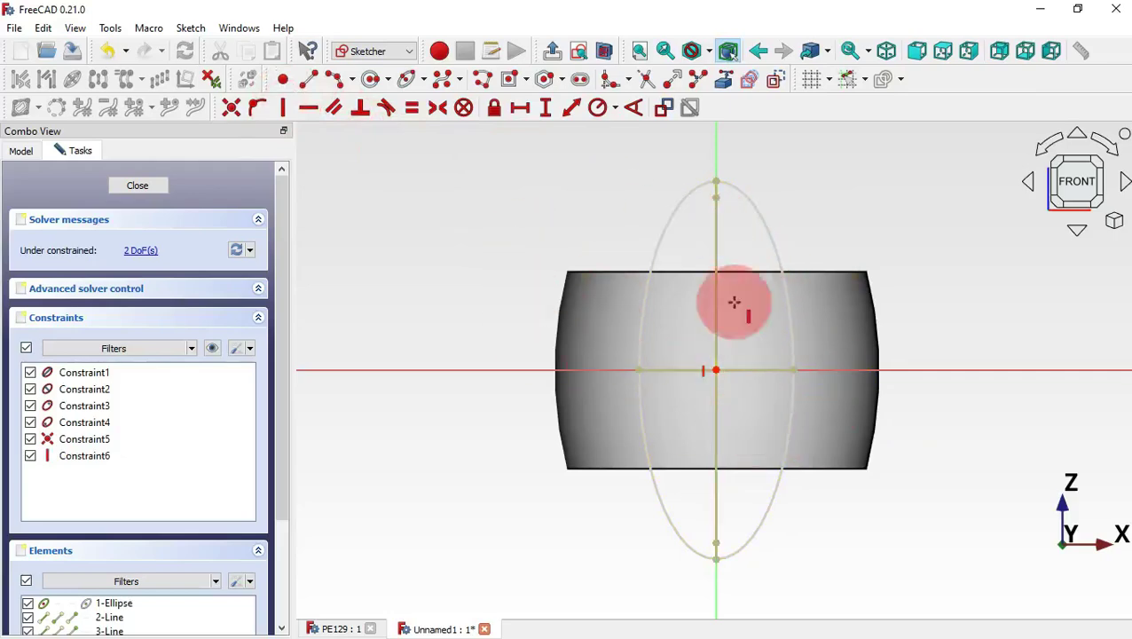
Dimension the ellipse's minor axis to 25 mm and major axis to 40 mm, then close the sketch.
click(573, 113)
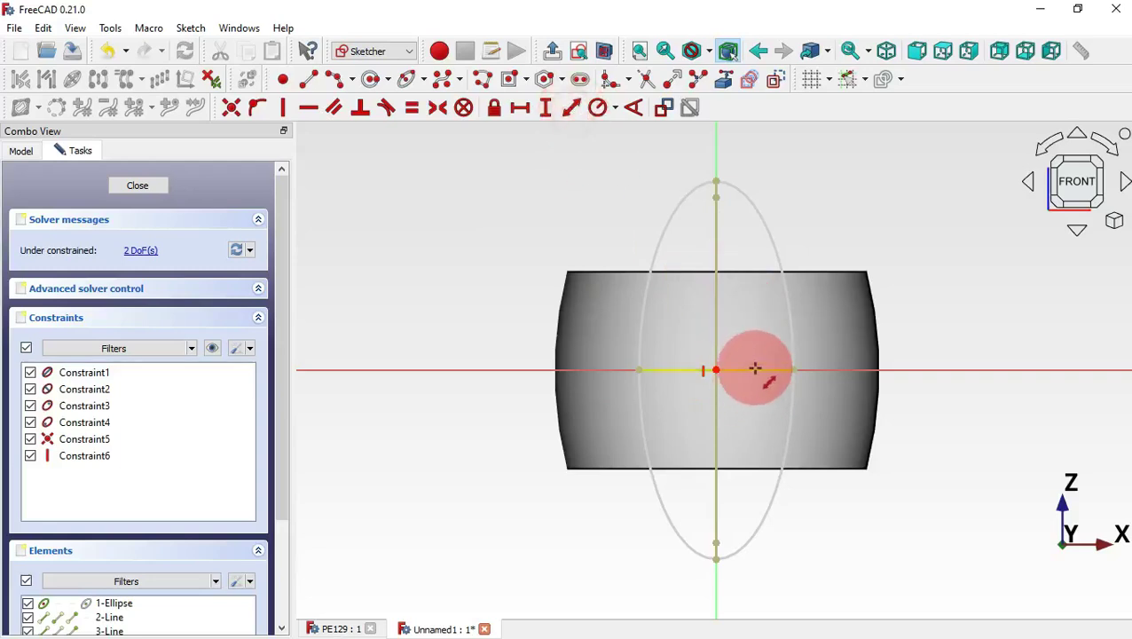
click(754, 368)
key(alt+Tab)
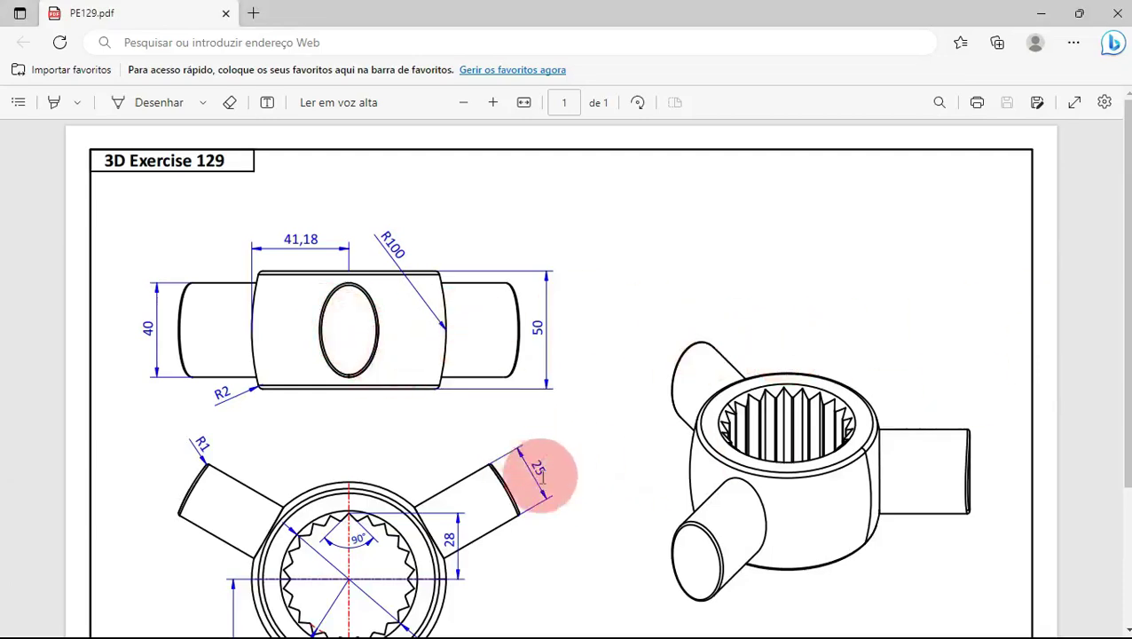
key(alt+Tab)
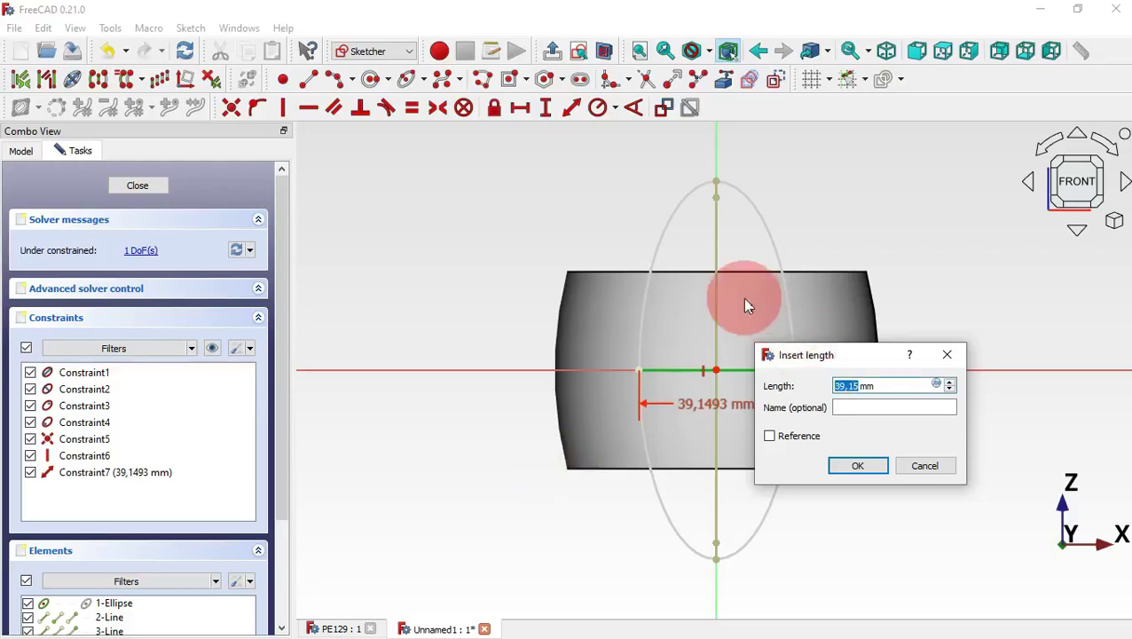
text(25)
key(Return)
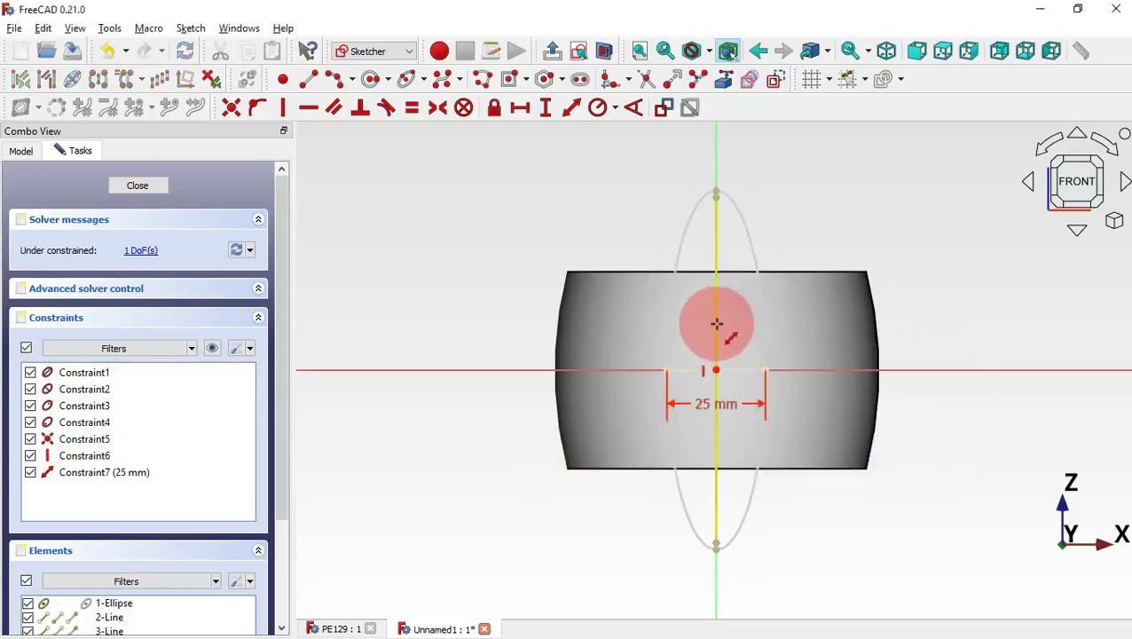
click(716, 324)
key(alt+Tab)
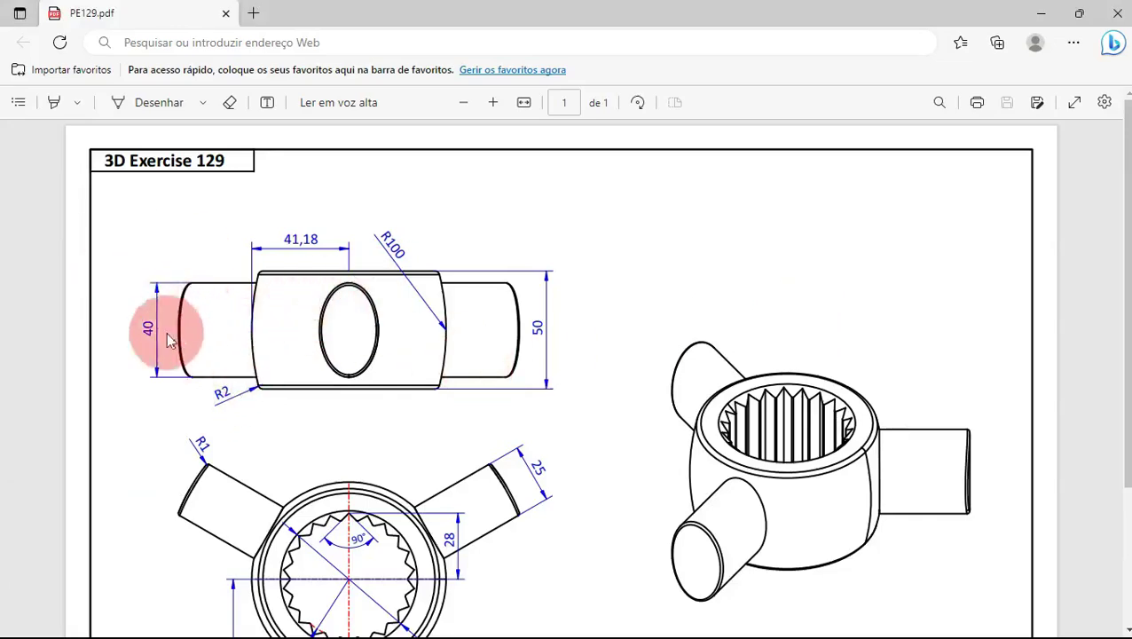
key(alt+Tab)
text(40)
key(Return)
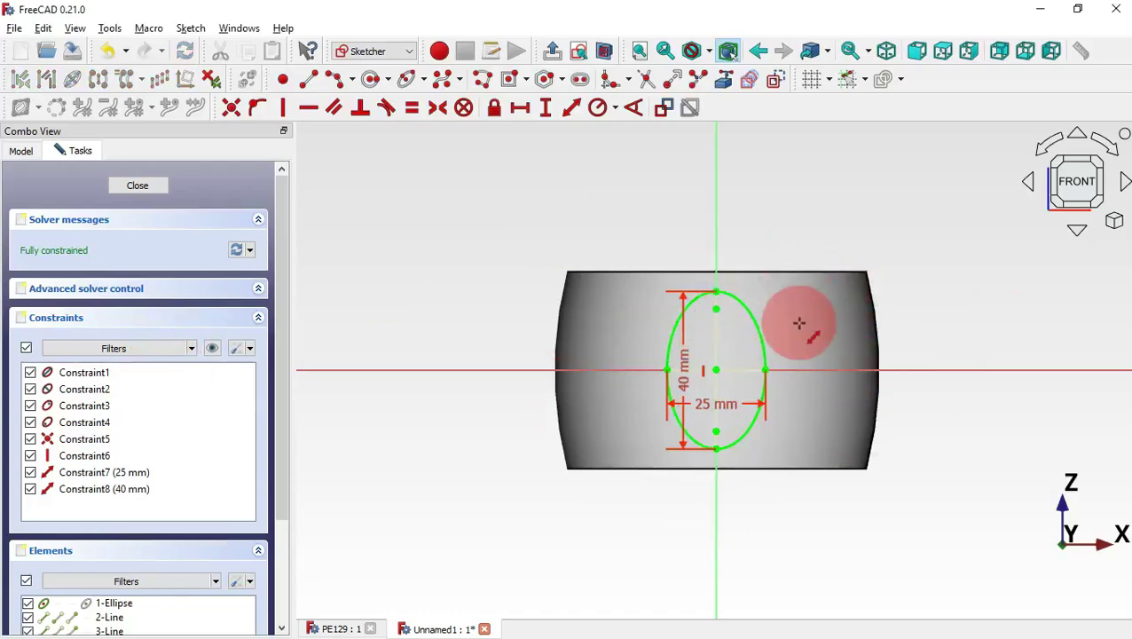
key(Escape)
key(Escape)
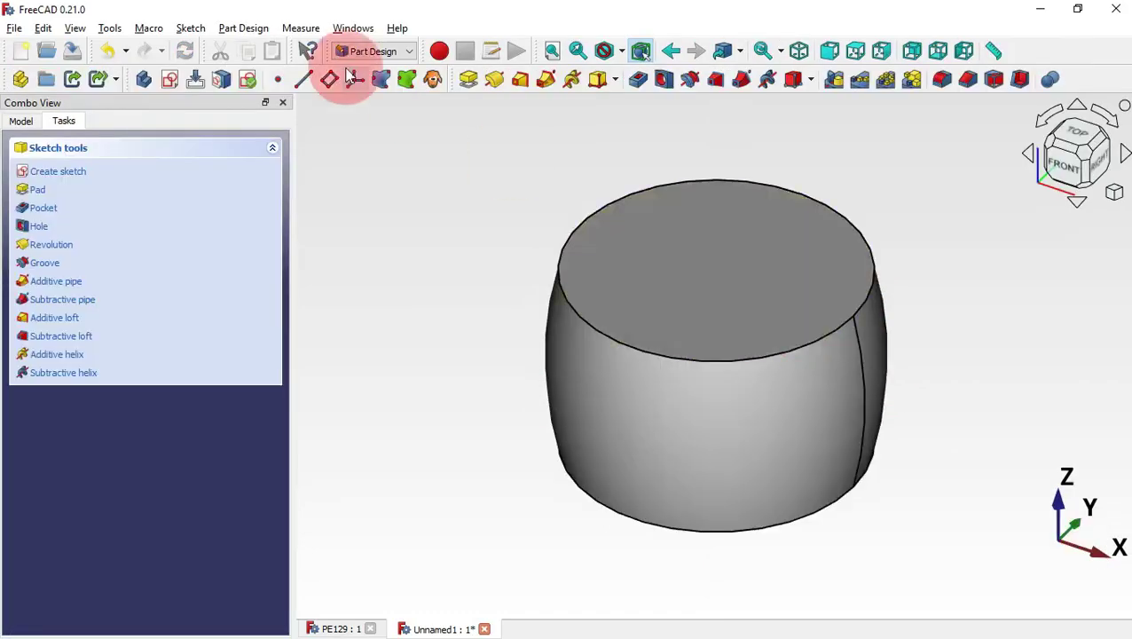
Pad the ellipse sketch 80 mm to form the first spoke.
click(470, 85)
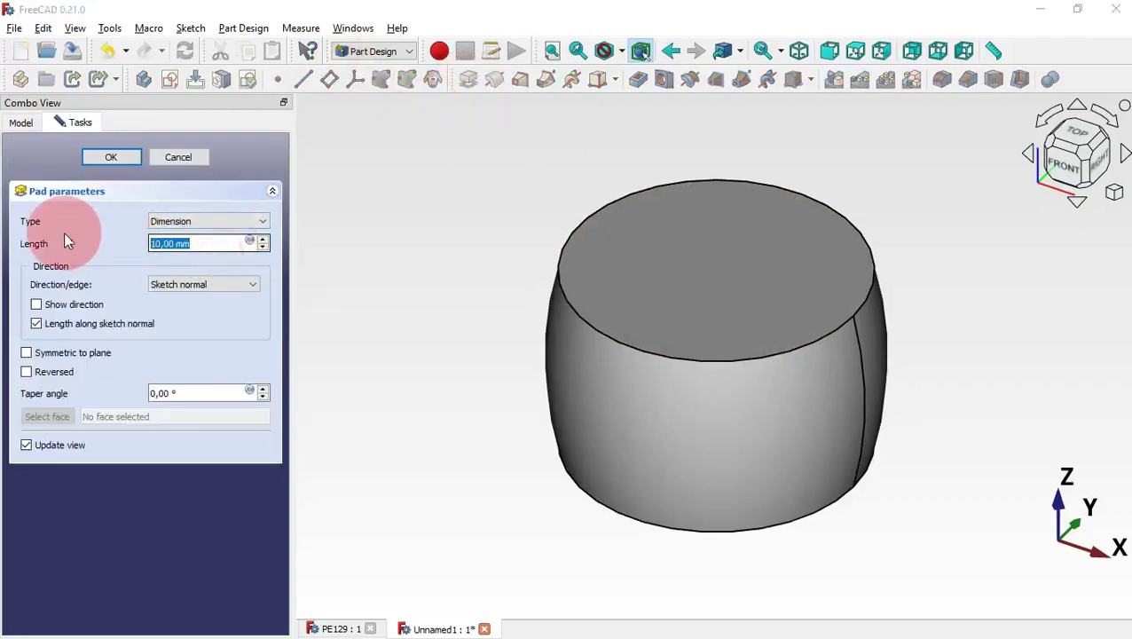
key(alt+Tab)
scroll(354, 531, down, 2)
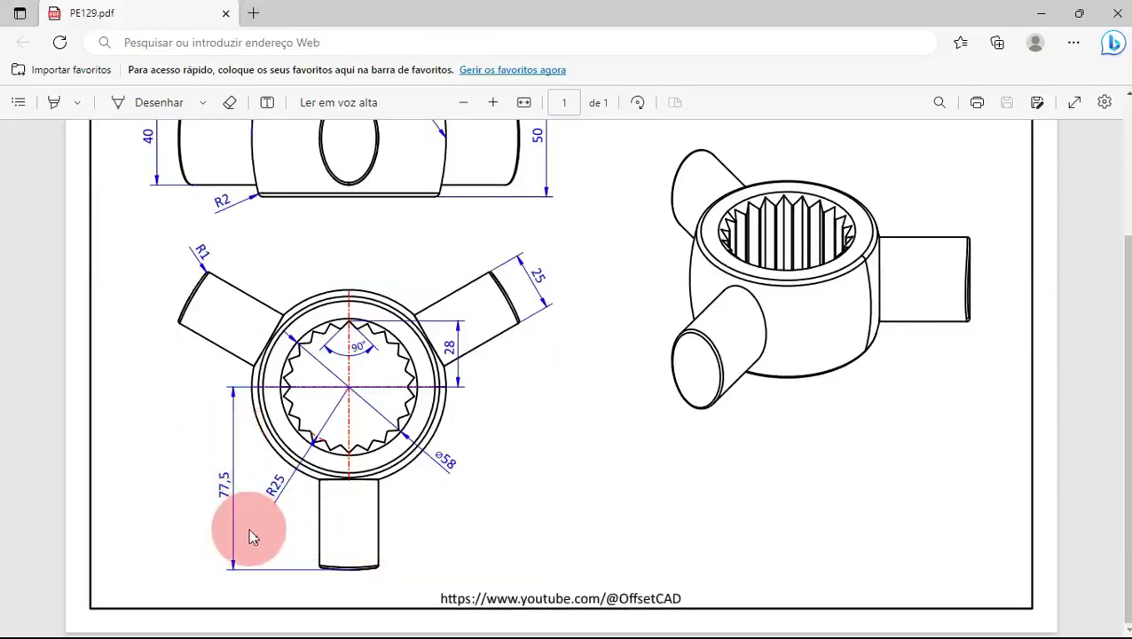
key(alt+Tab)
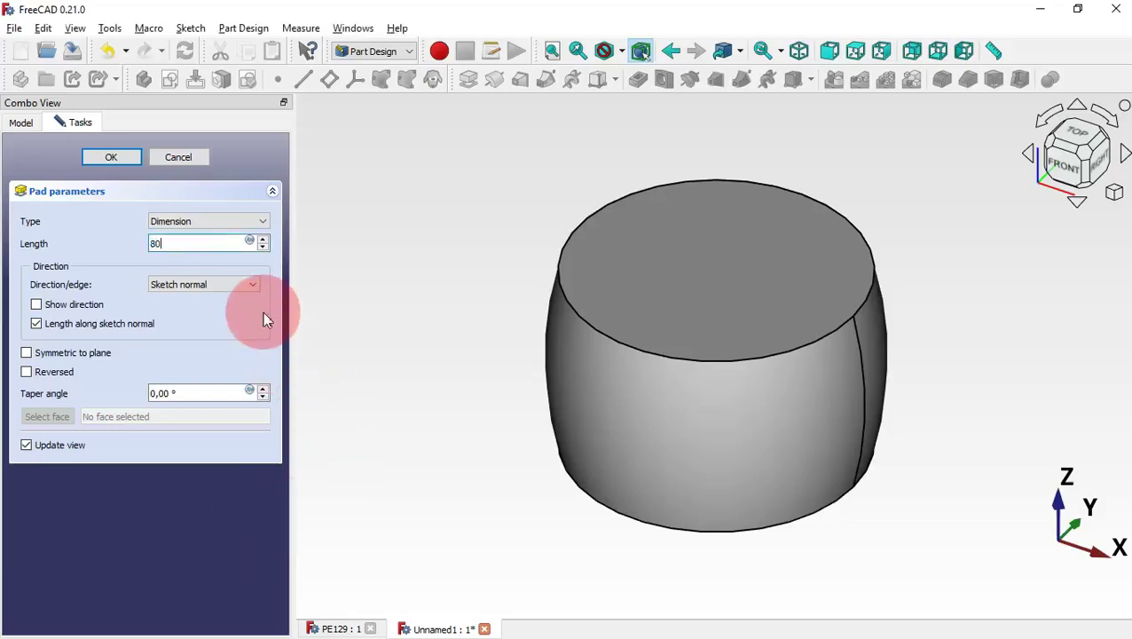
text(80)
key(Return)
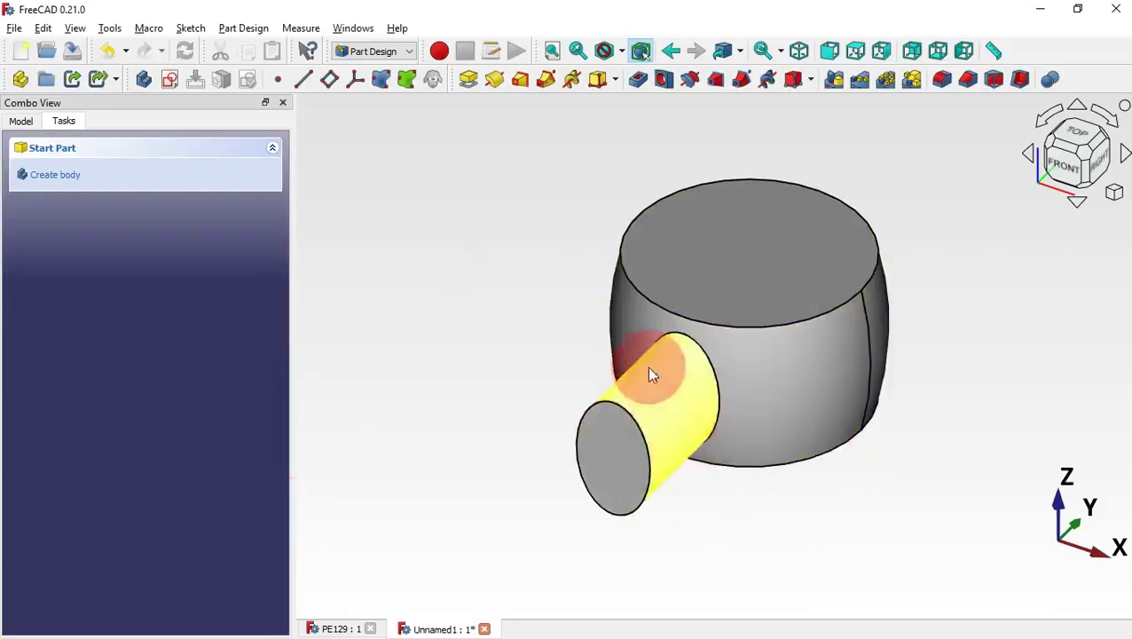
Check the PE129 reference model from above, then show Unnamed1's model tree.
click(343, 630)
drag(872, 319, 661, 269)
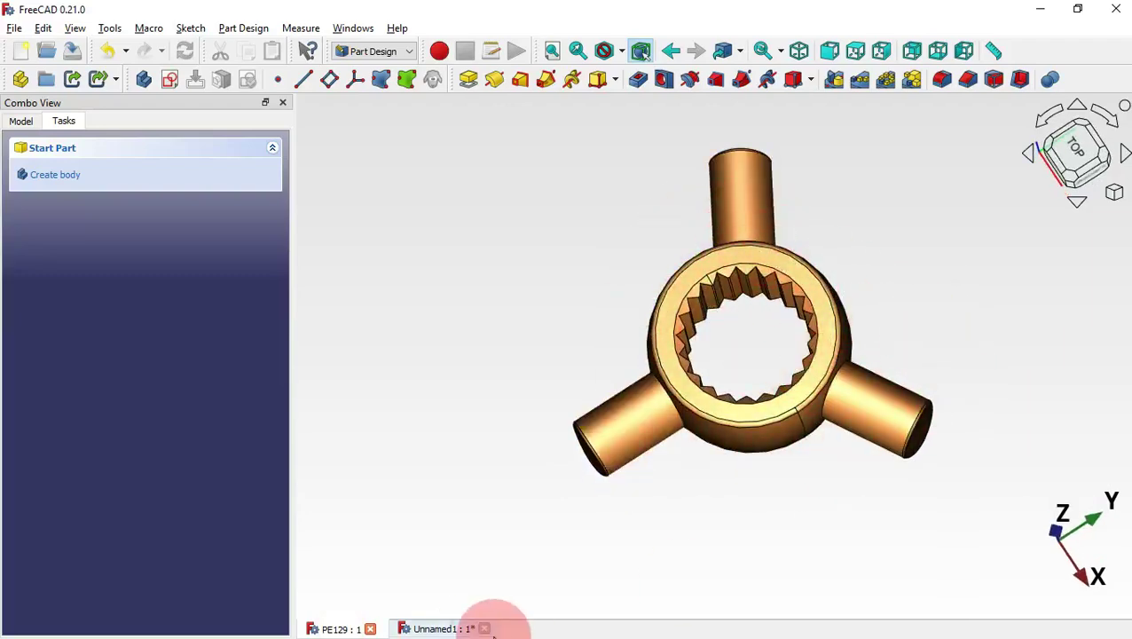
click(458, 630)
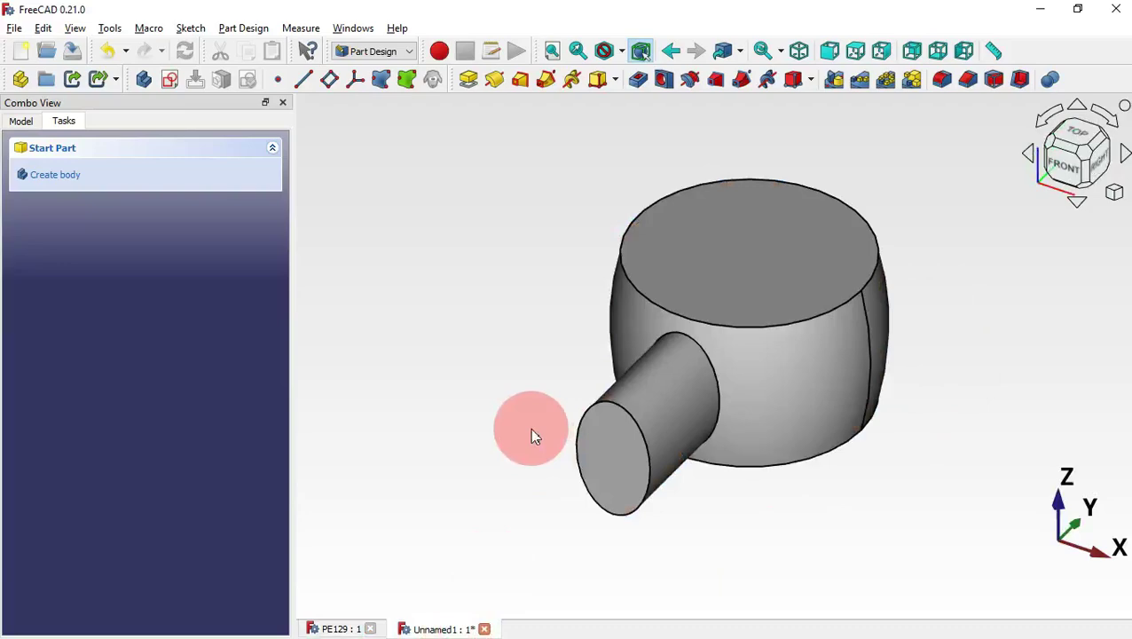
click(21, 120)
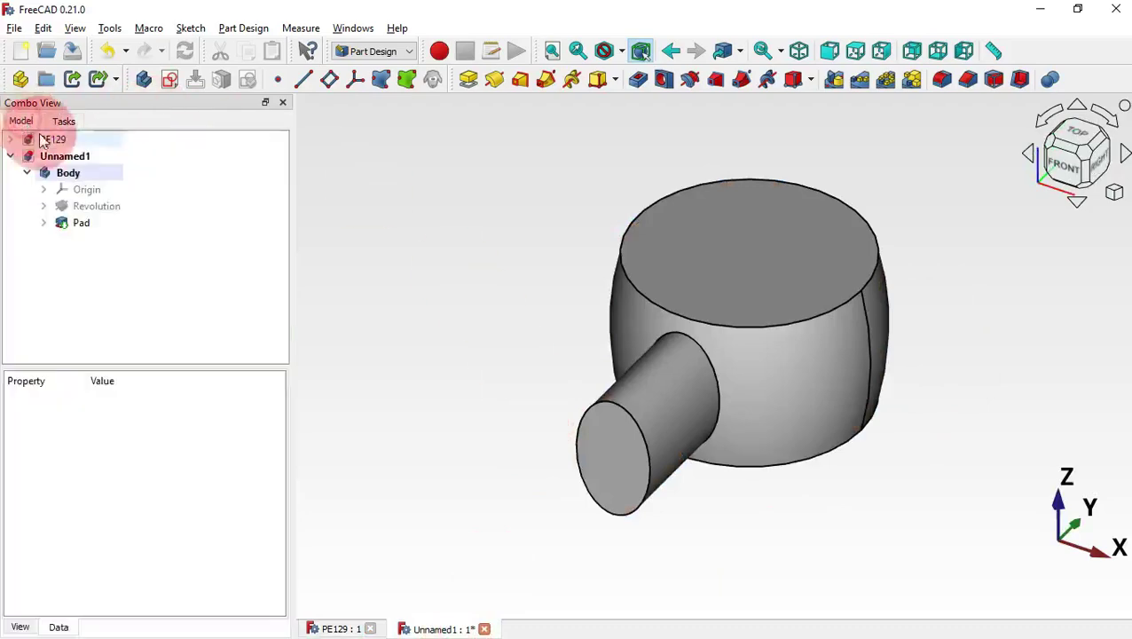
Polar-pattern the spoke pad around the Base Z axis into 3 occurrences over 360°.
click(92, 225)
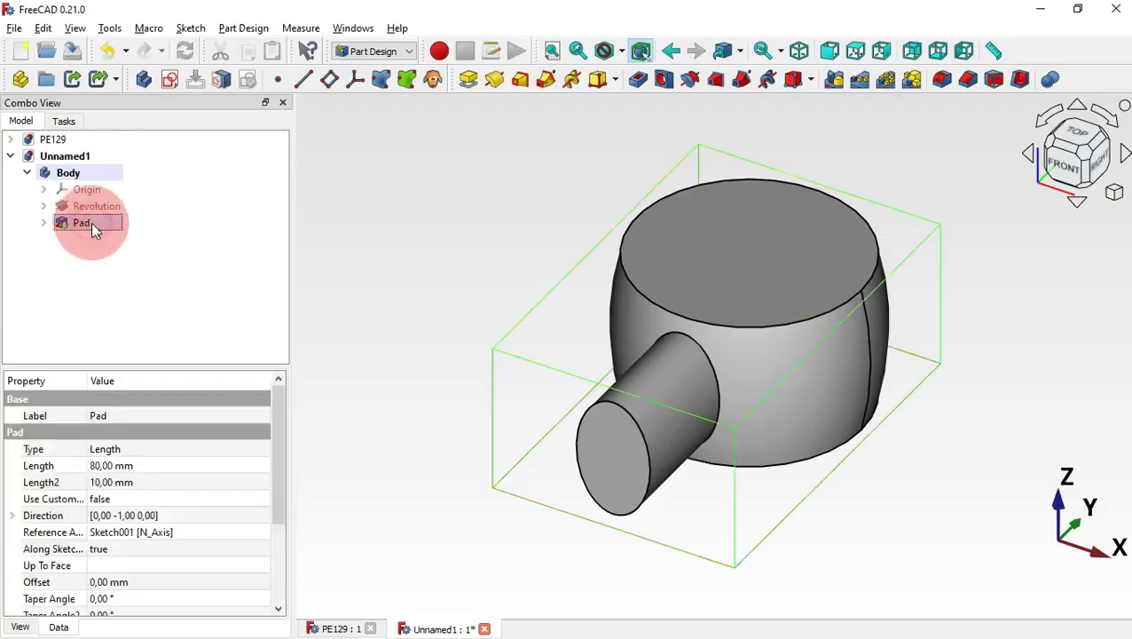
click(887, 80)
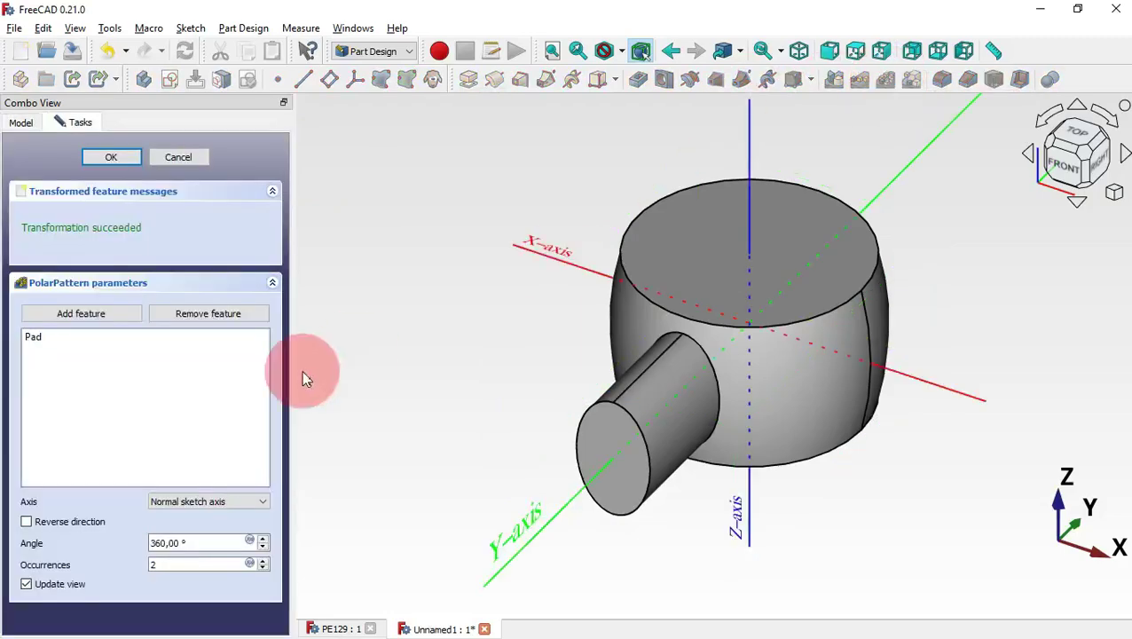
middle_drag(854, 138, 837, 174)
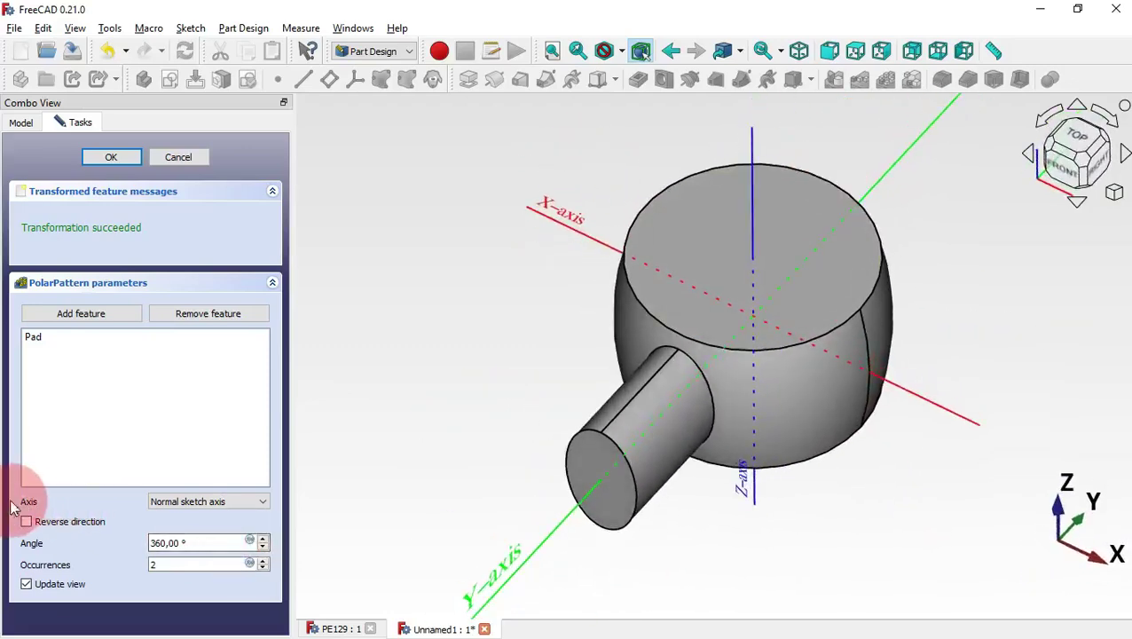
drag(200, 505, 235, 591)
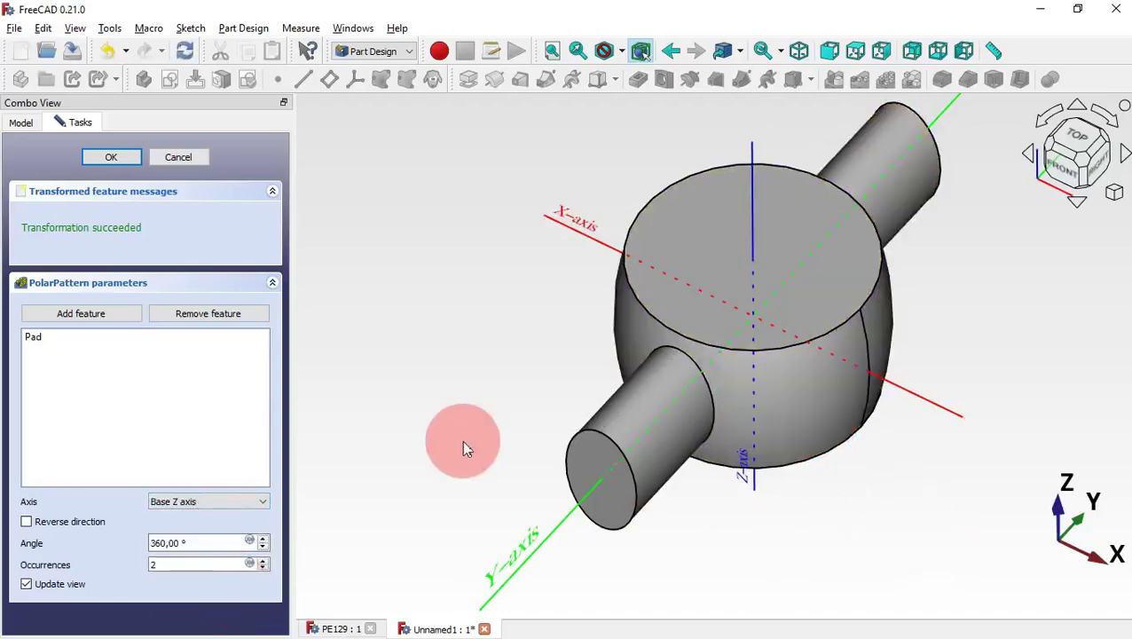
drag(206, 566, 129, 566)
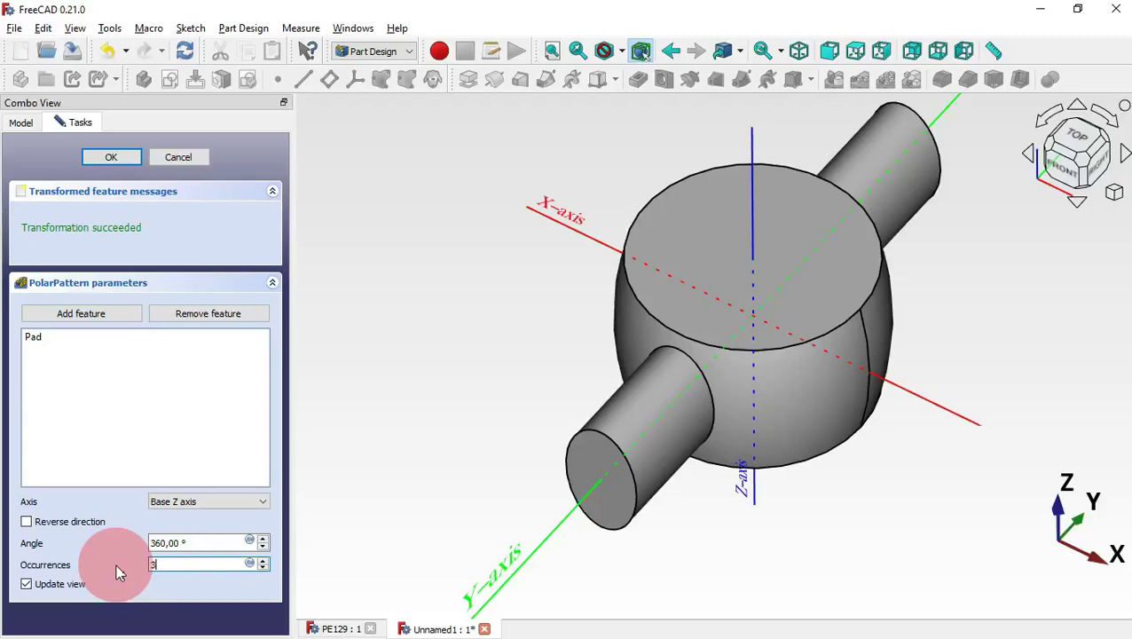
text(3)
key(Return)
drag(899, 139, 832, 261)
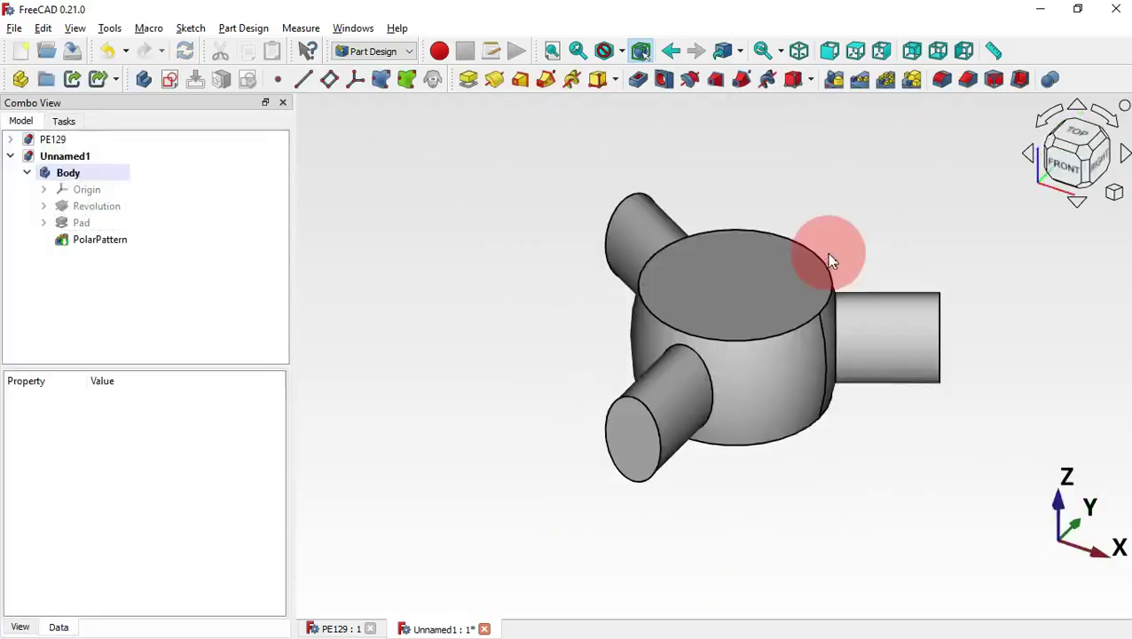
Create a new sketch on the hub's top face.
key(alt+Tab)
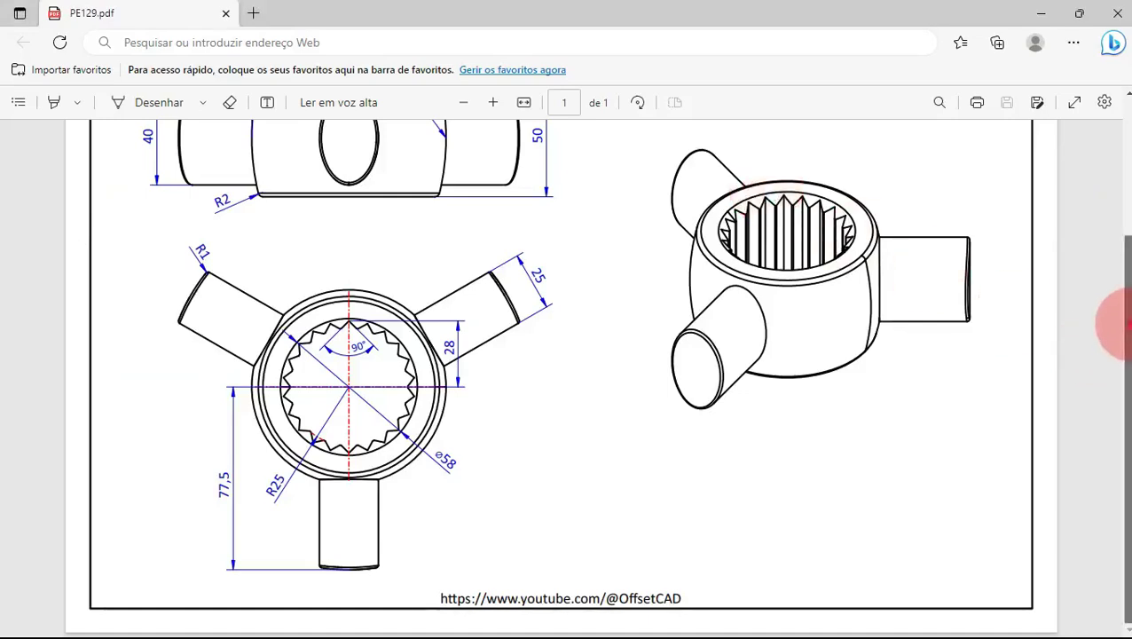
scroll(1112, 321, up, 1)
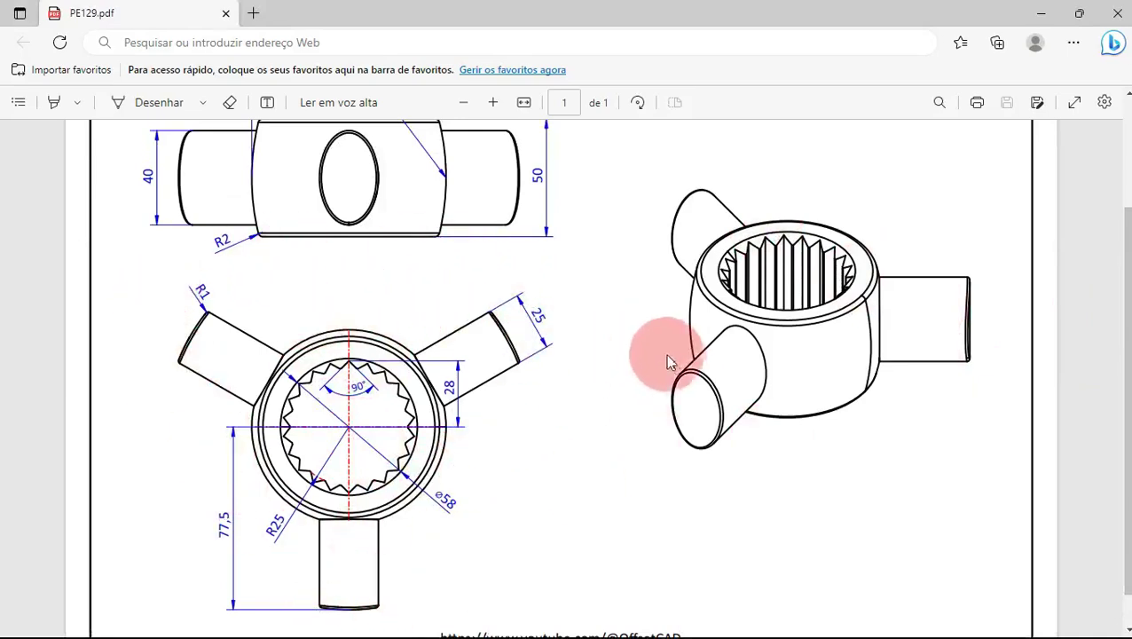
key(alt+Tab)
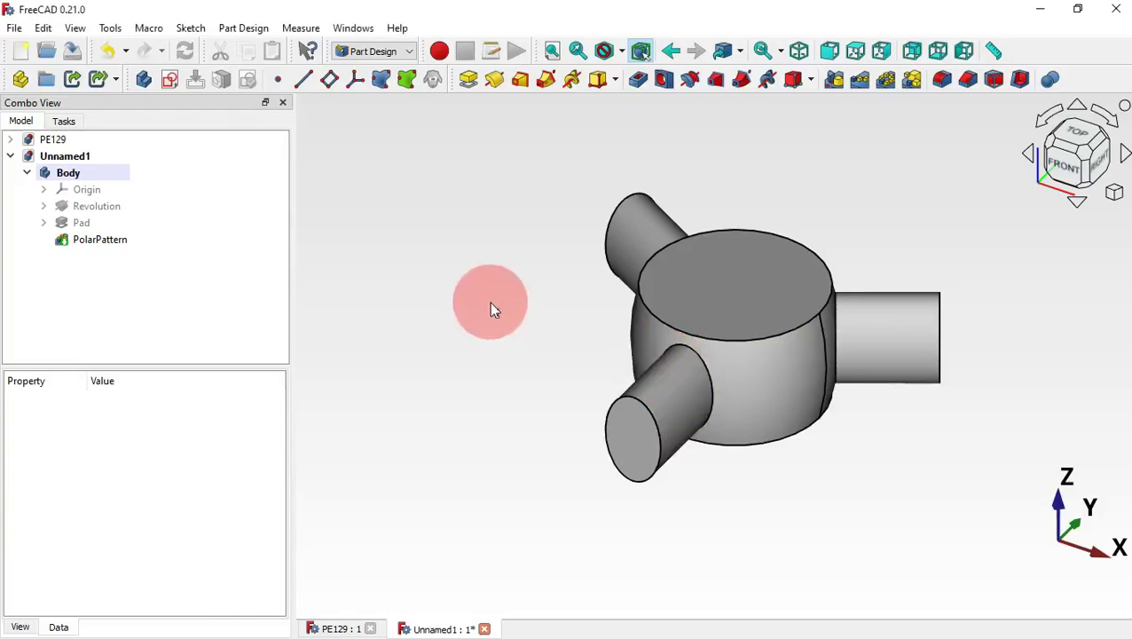
click(727, 286)
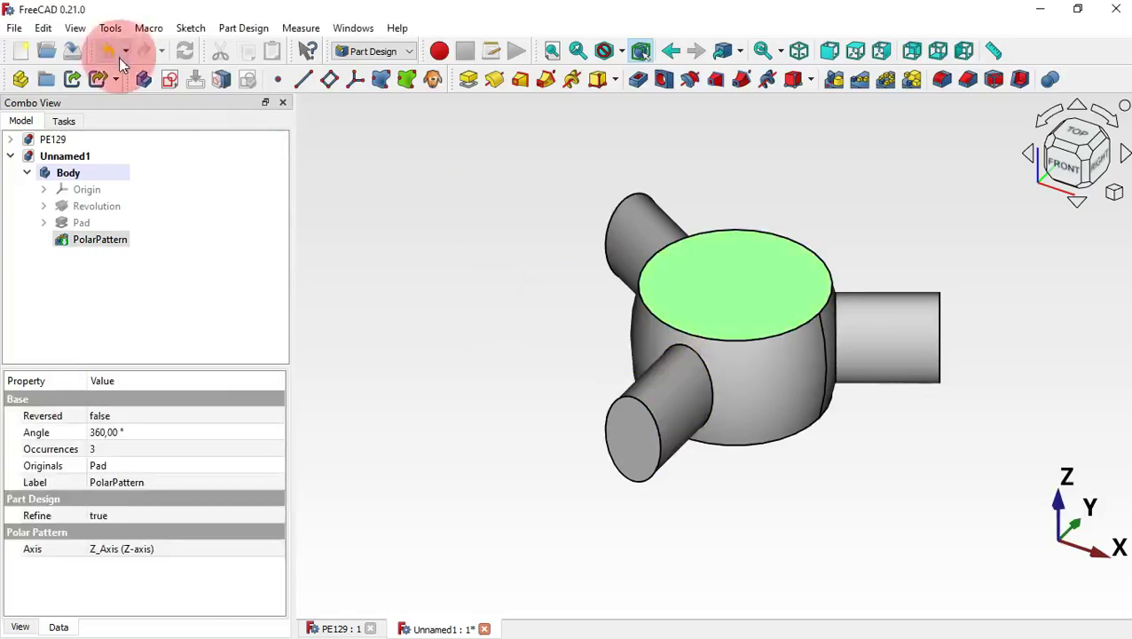
click(168, 80)
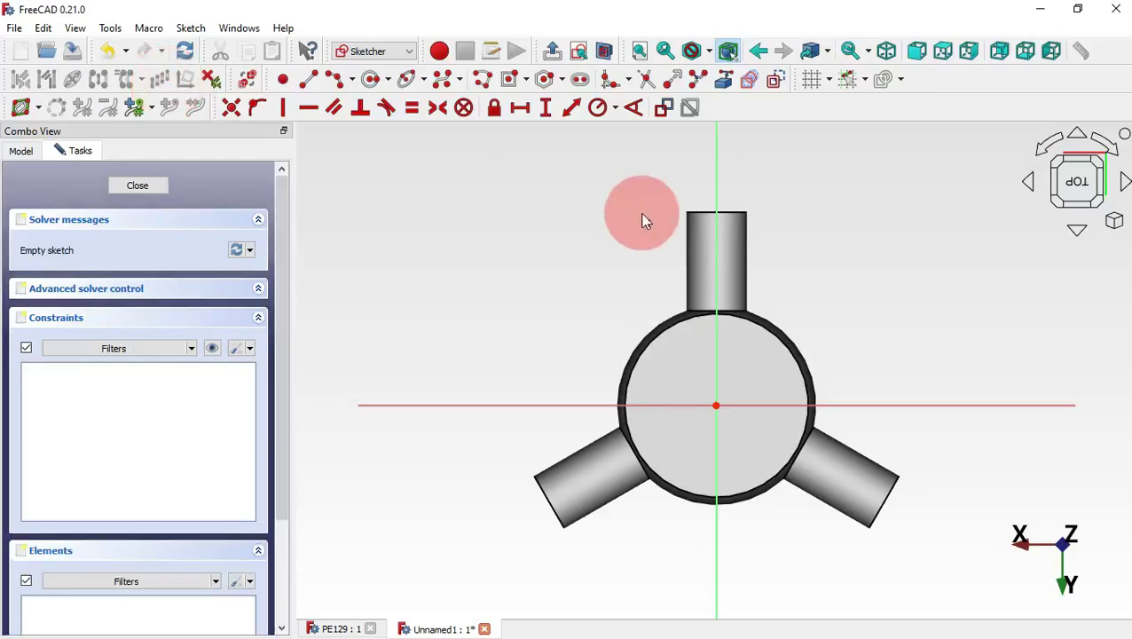
Draw three concentric circles centred on the sketch origin.
click(373, 84)
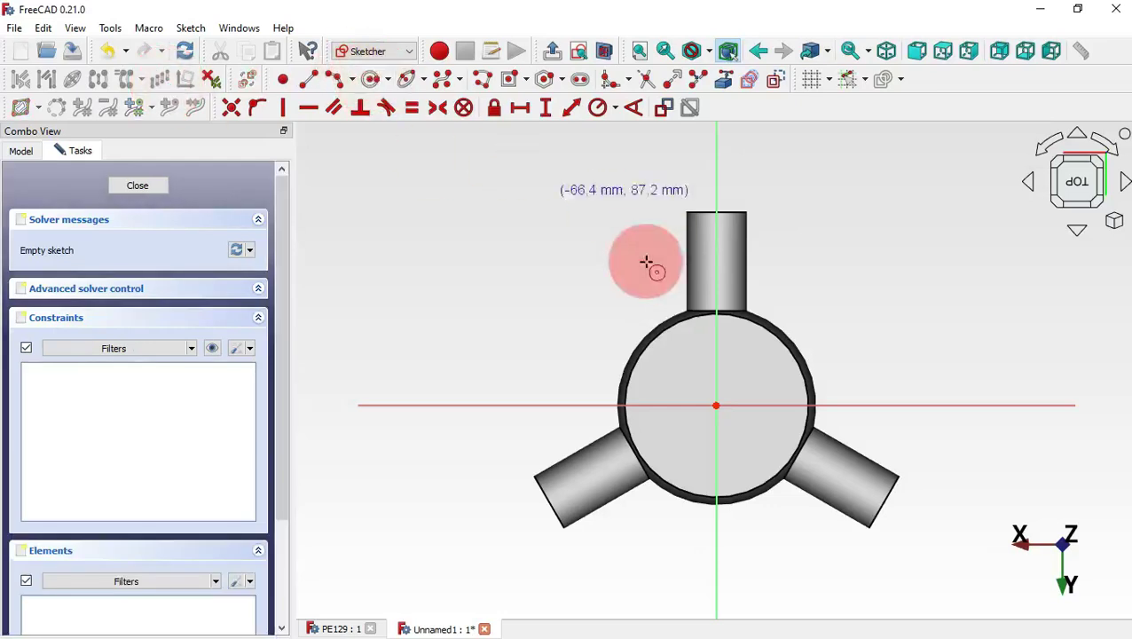
click(717, 405)
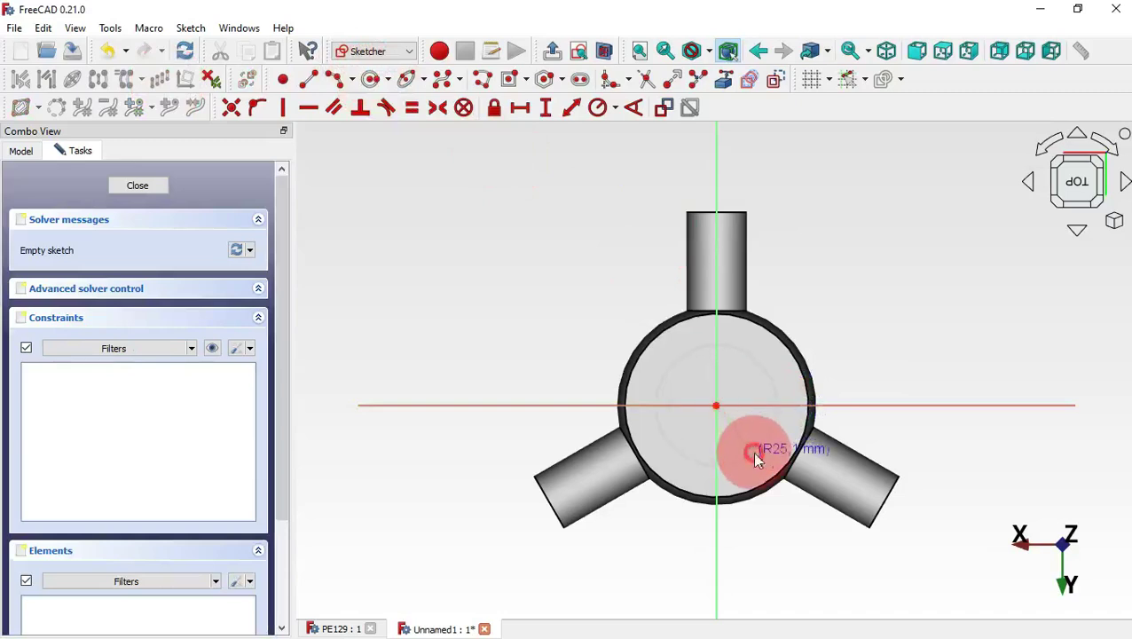
click(756, 456)
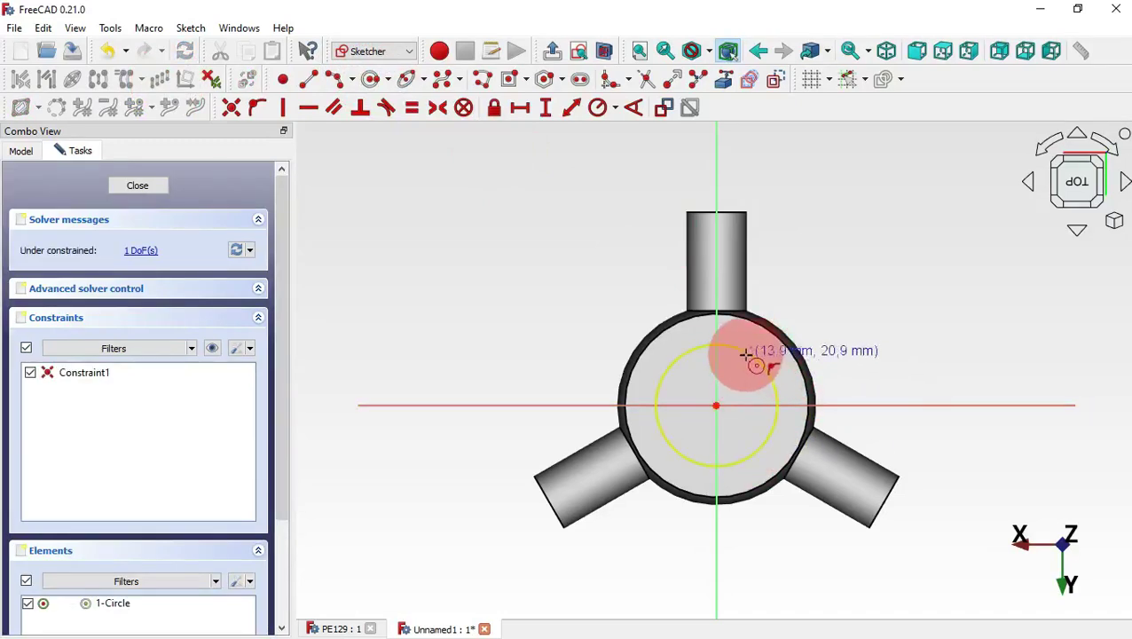
key(alt+Tab)
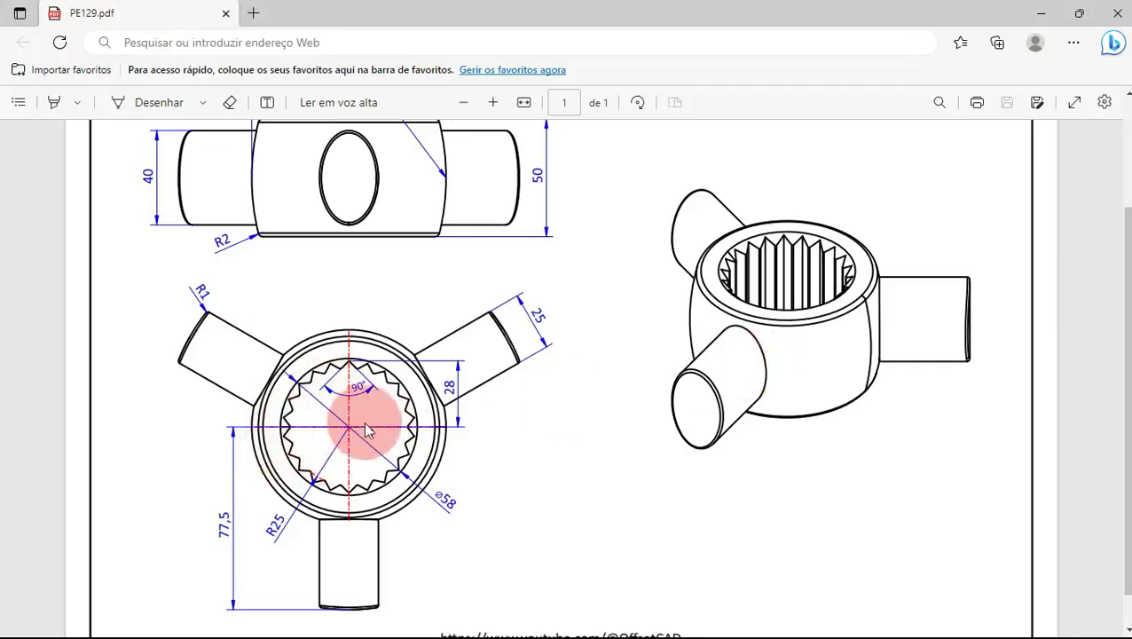
key(alt+Tab)
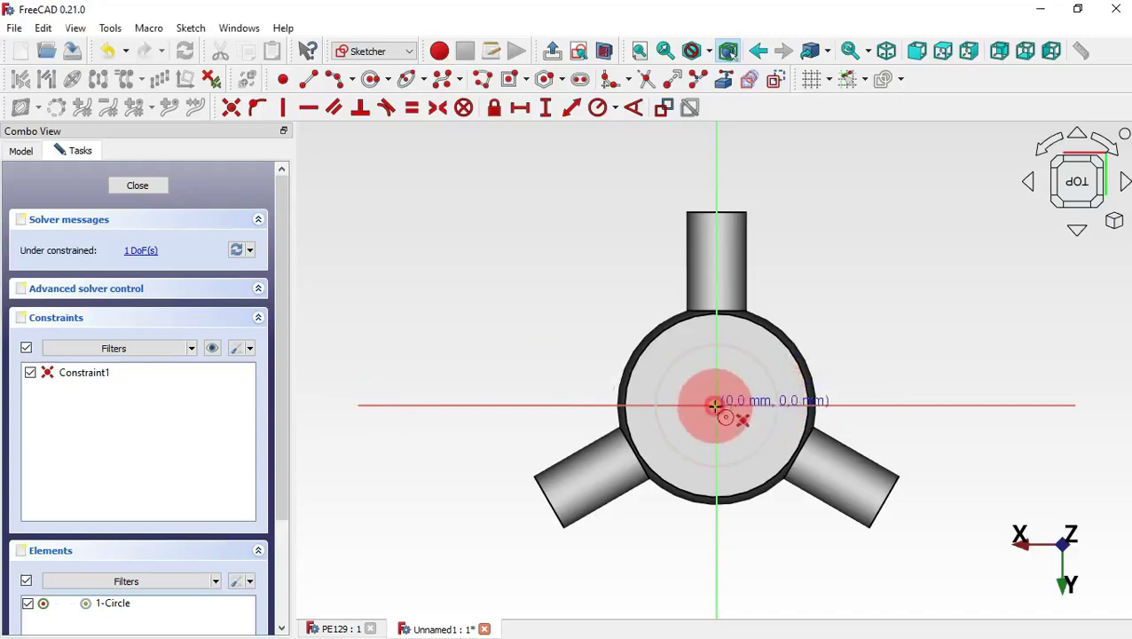
click(716, 406)
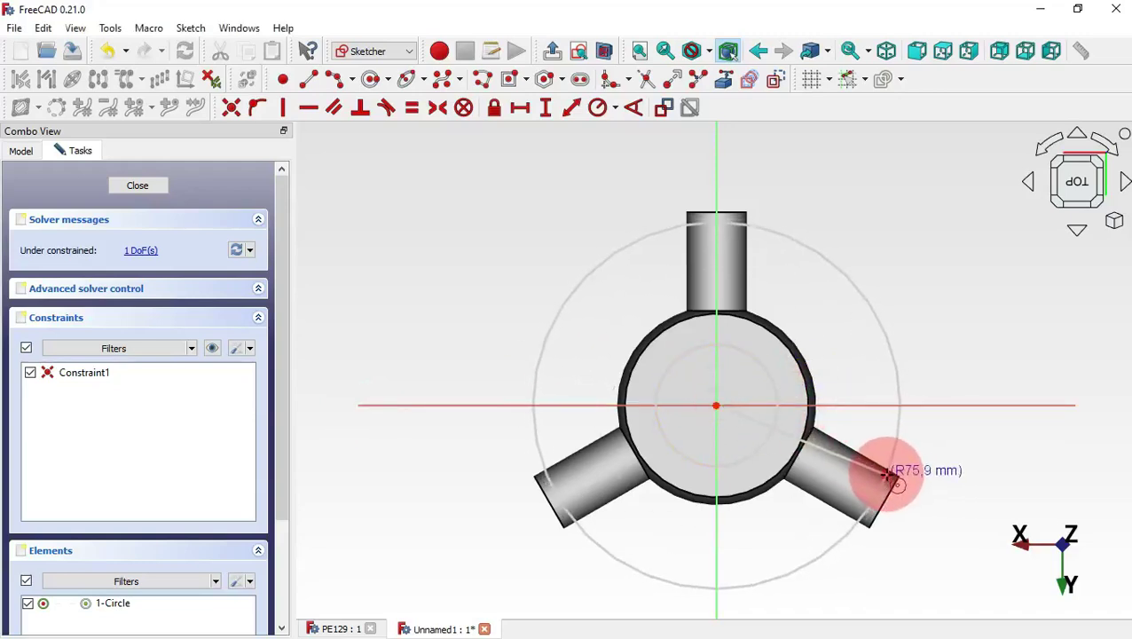
click(890, 477)
key(alt+Tab)
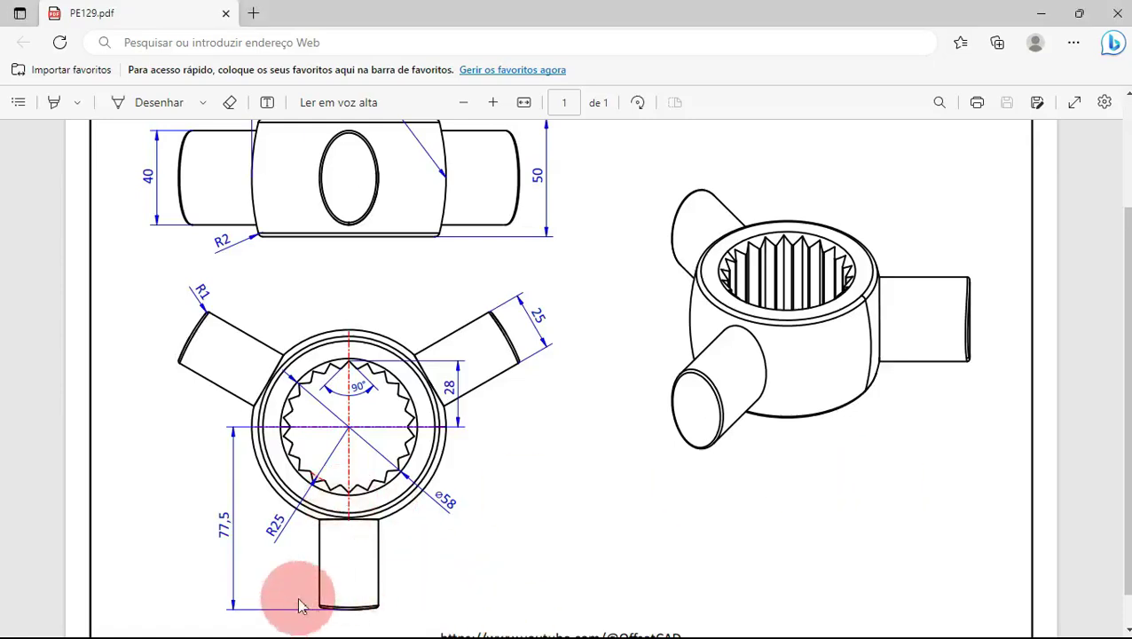
key(alt+Tab)
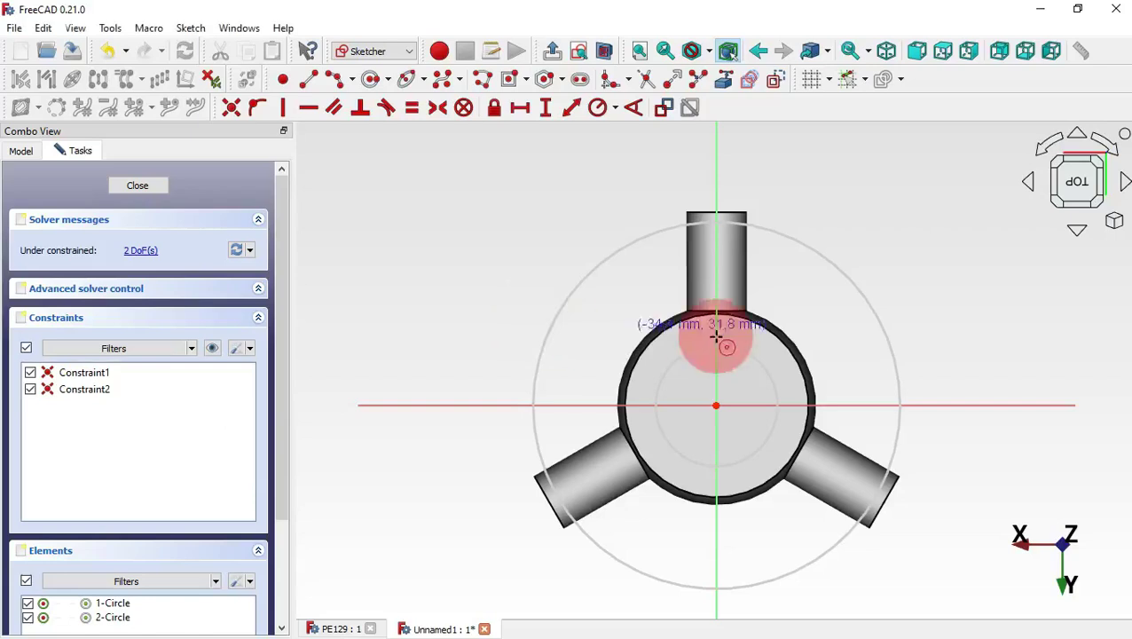
click(716, 406)
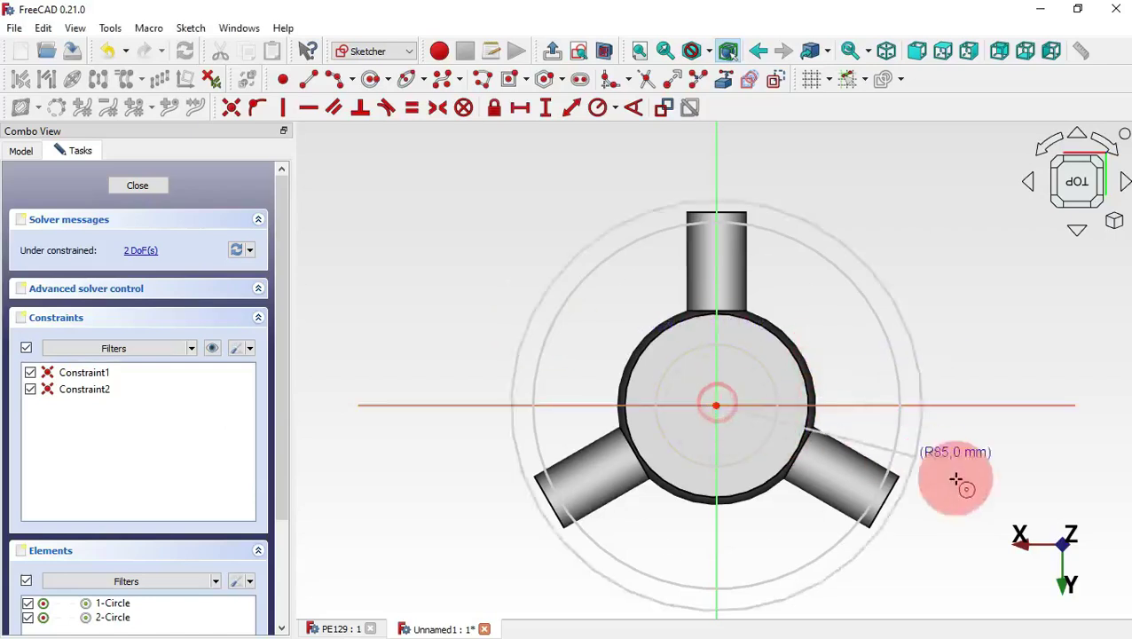
click(971, 481)
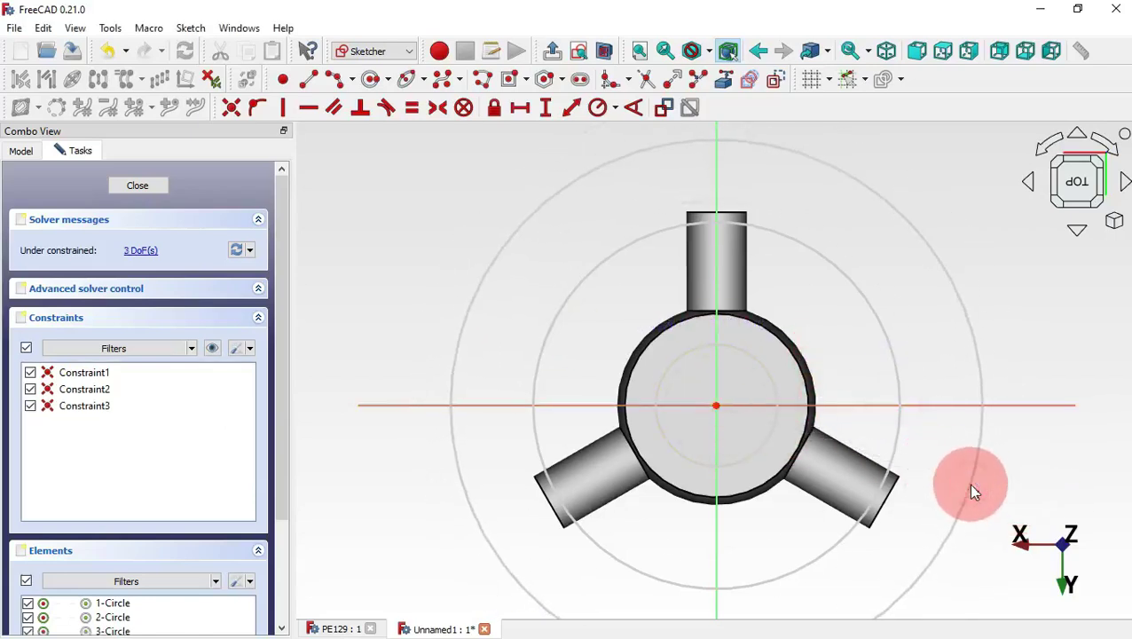
click(723, 200)
Constrain the middle circle's radius to 77.5 mm.
click(602, 124)
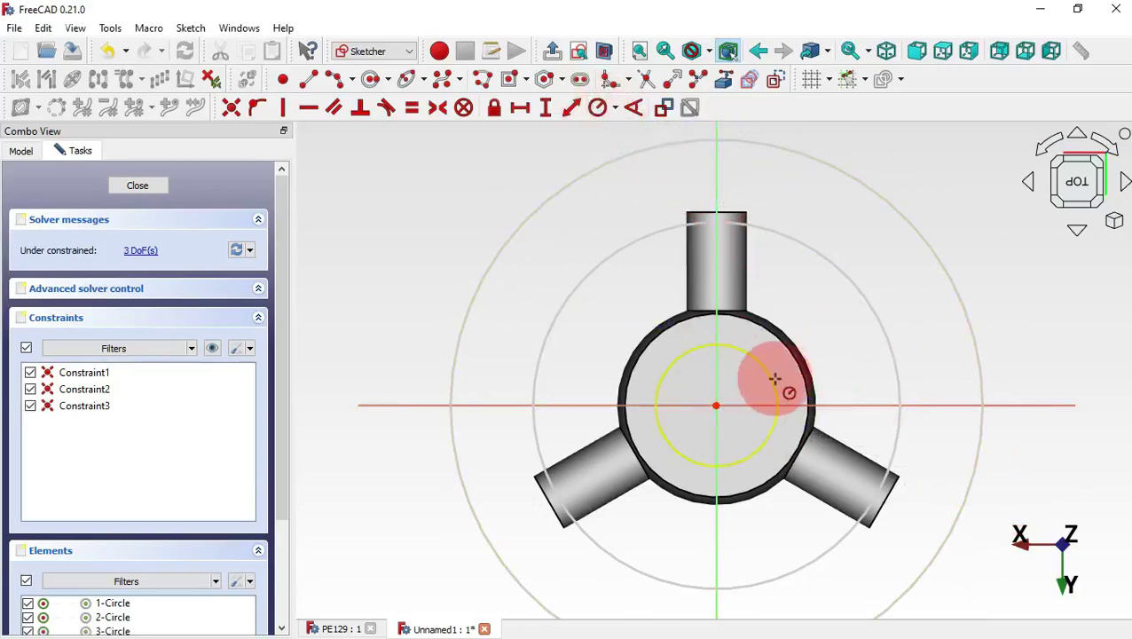
click(893, 448)
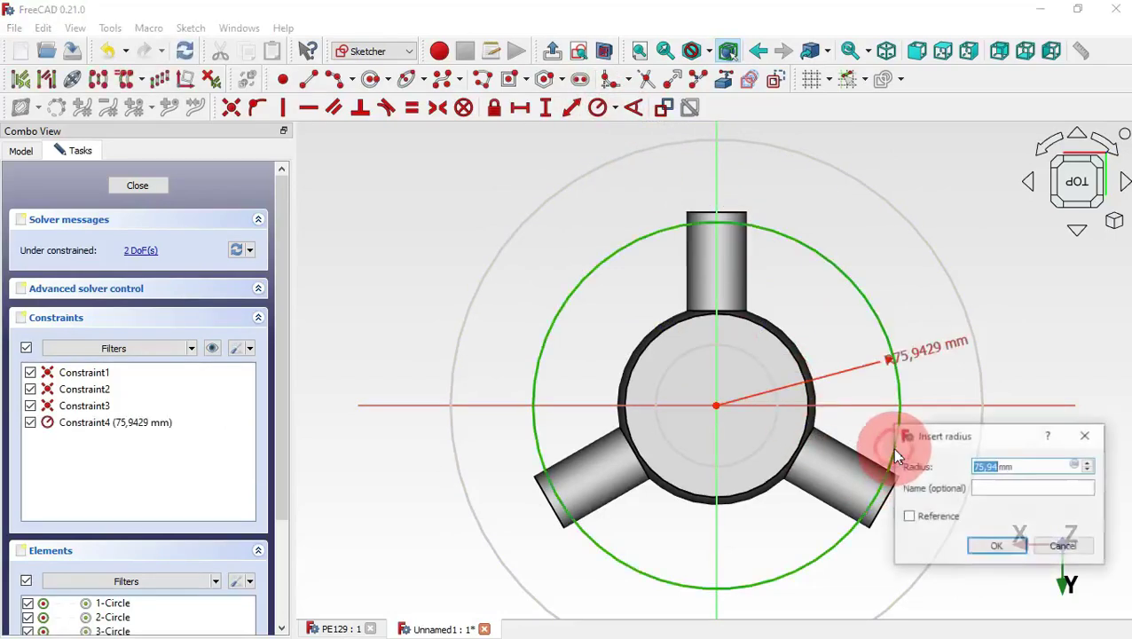
key(alt+Tab)
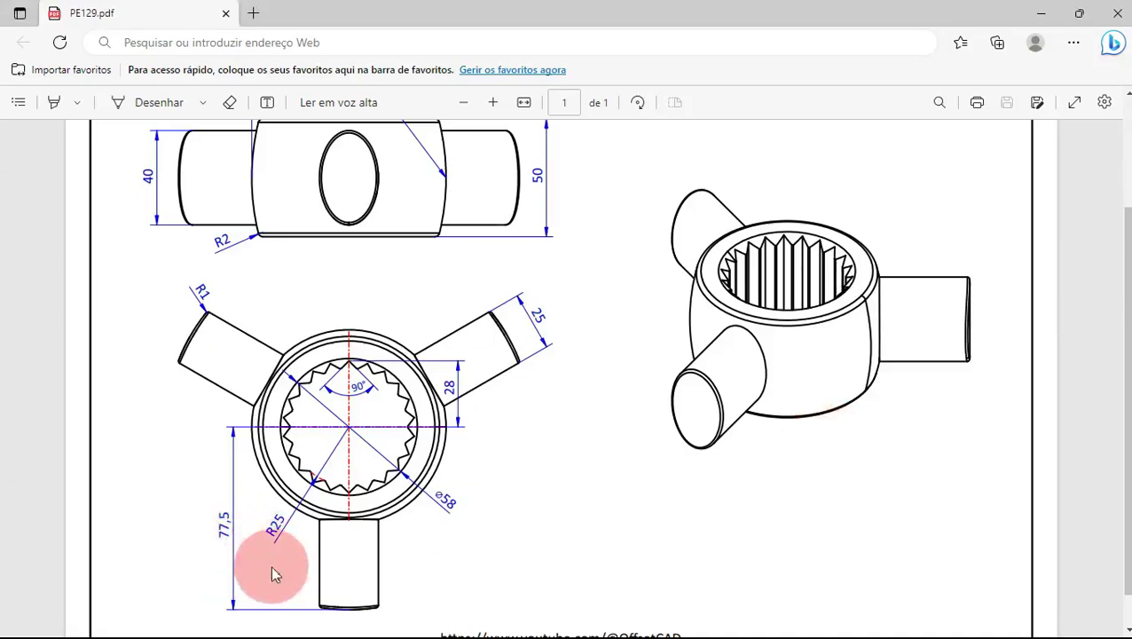
key(alt+Tab)
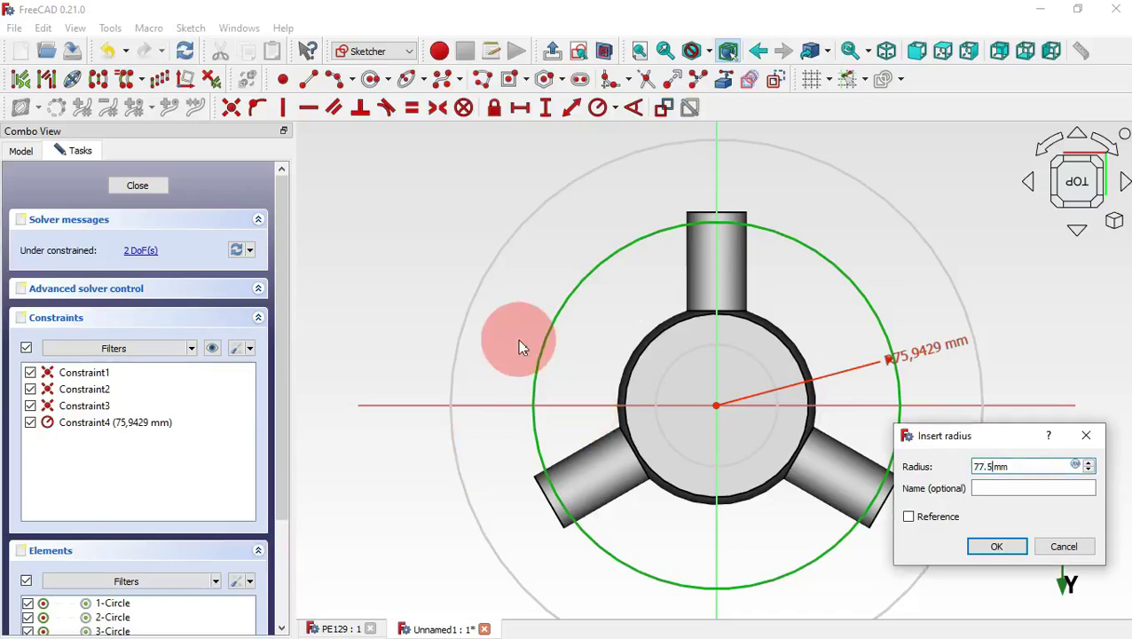
text(77.5)
key(Return)
Constrain the inner circle to a 25 mm radius and the outer circle to 100 mm.
key(g)
key(c)
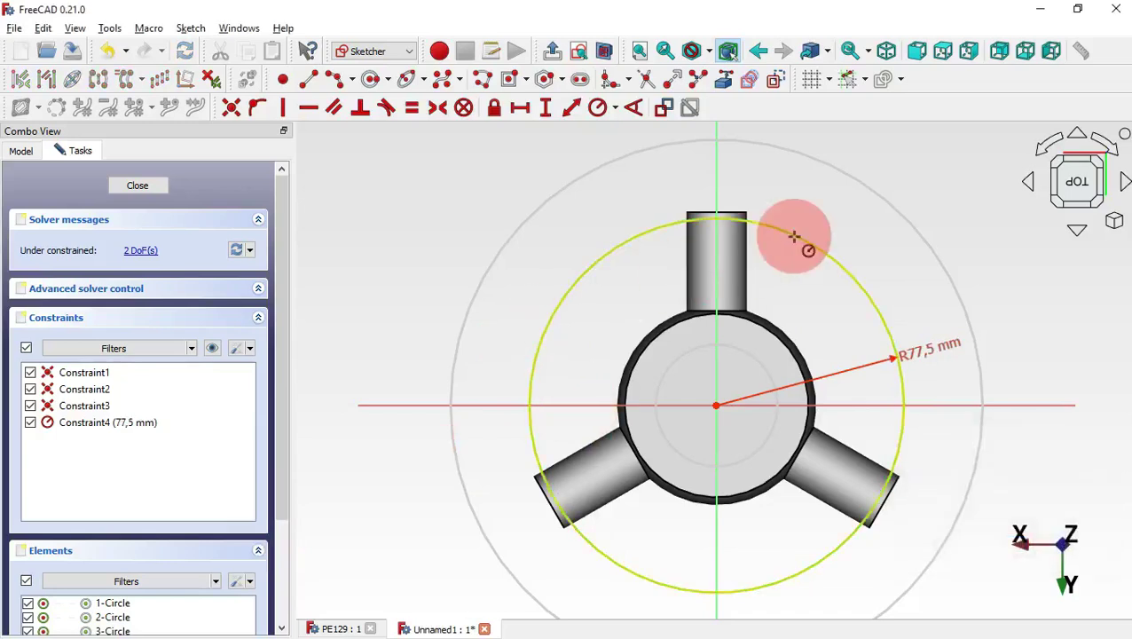
click(742, 350)
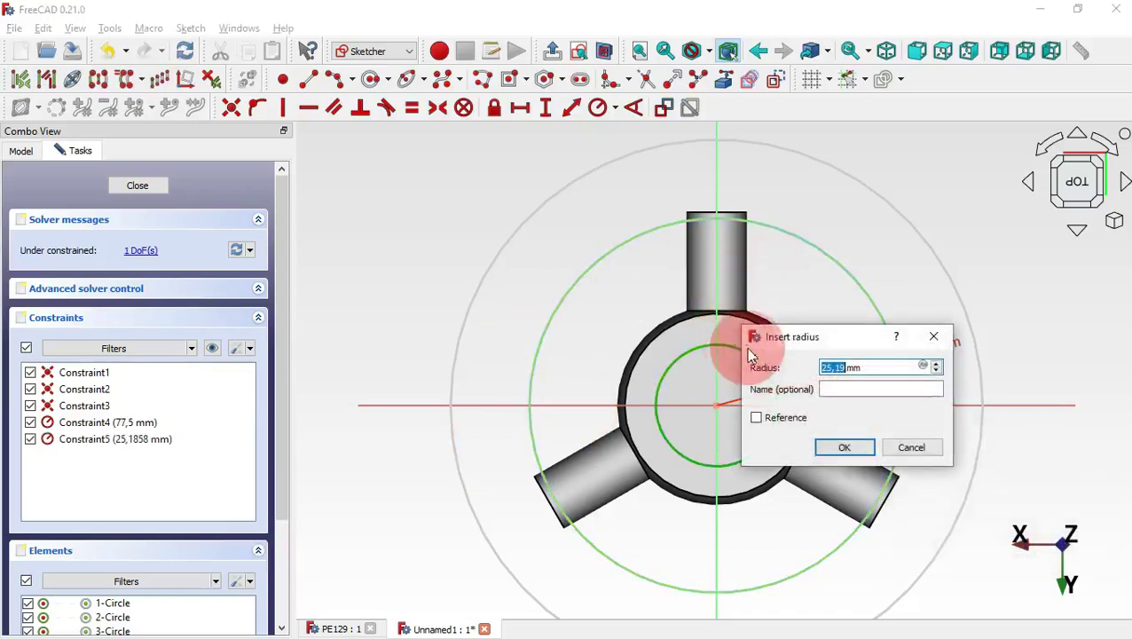
drag(807, 346, 940, 219)
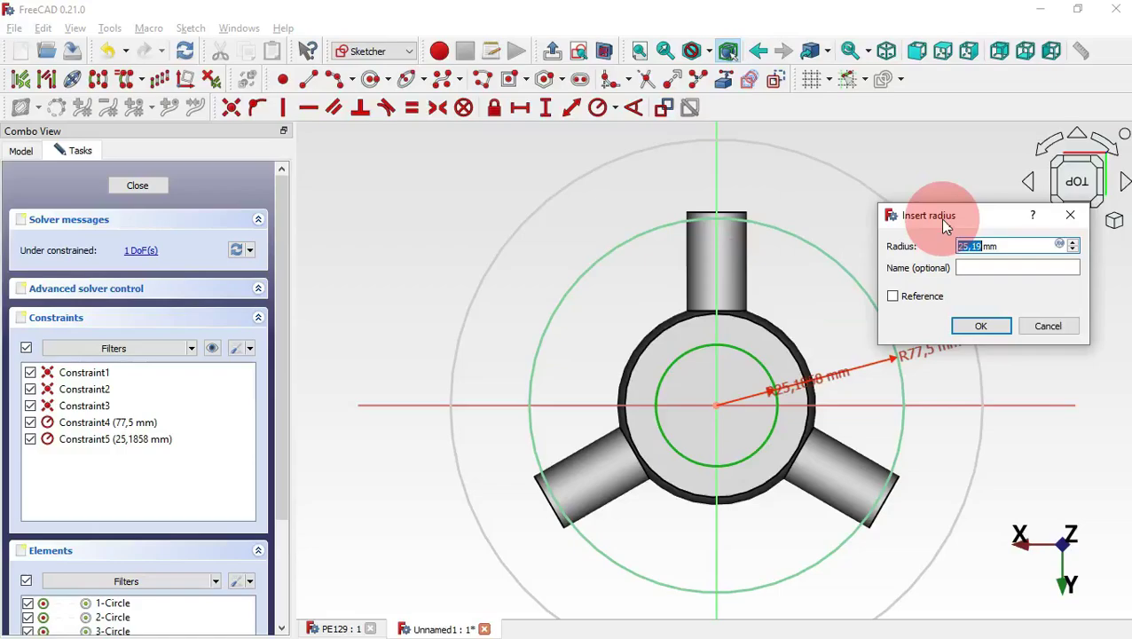
key(alt+Tab)
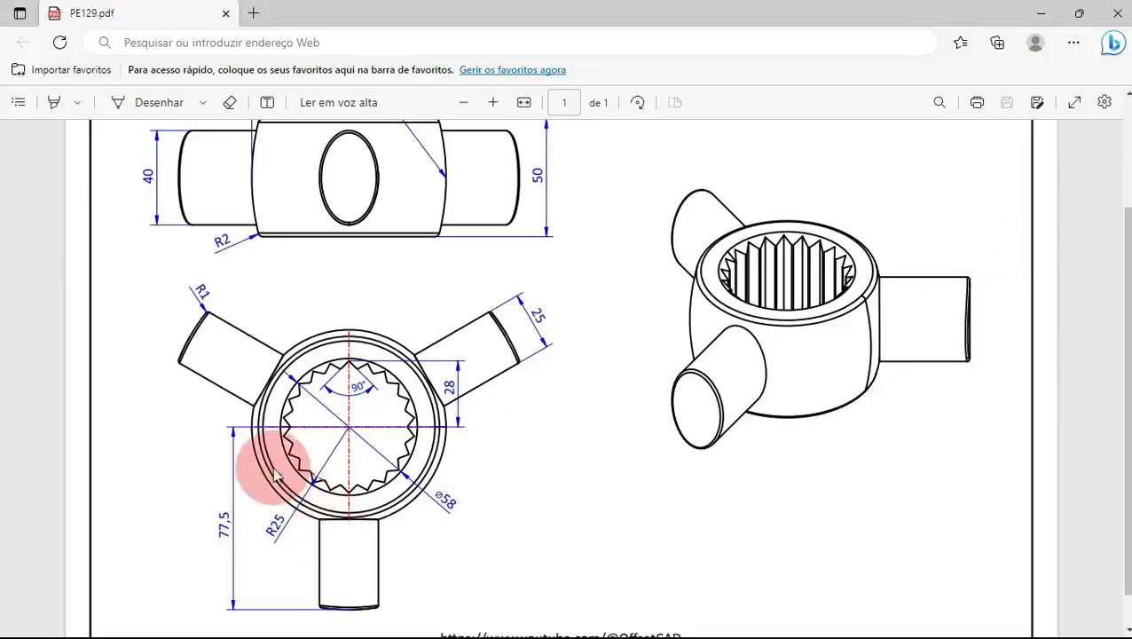
key(alt+Tab)
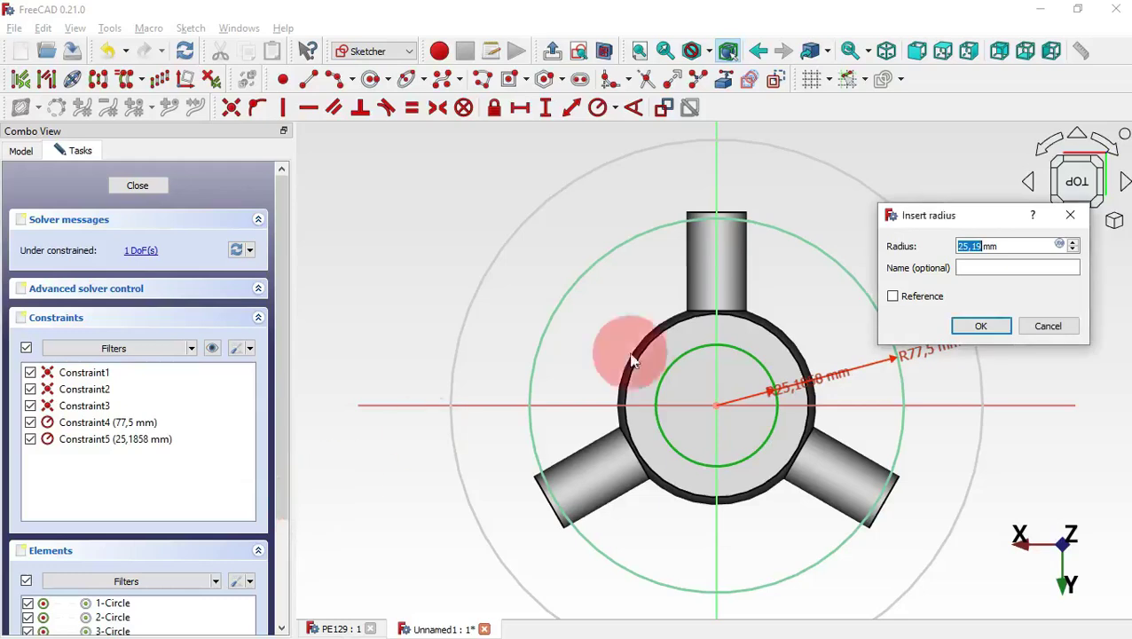
key(Return)
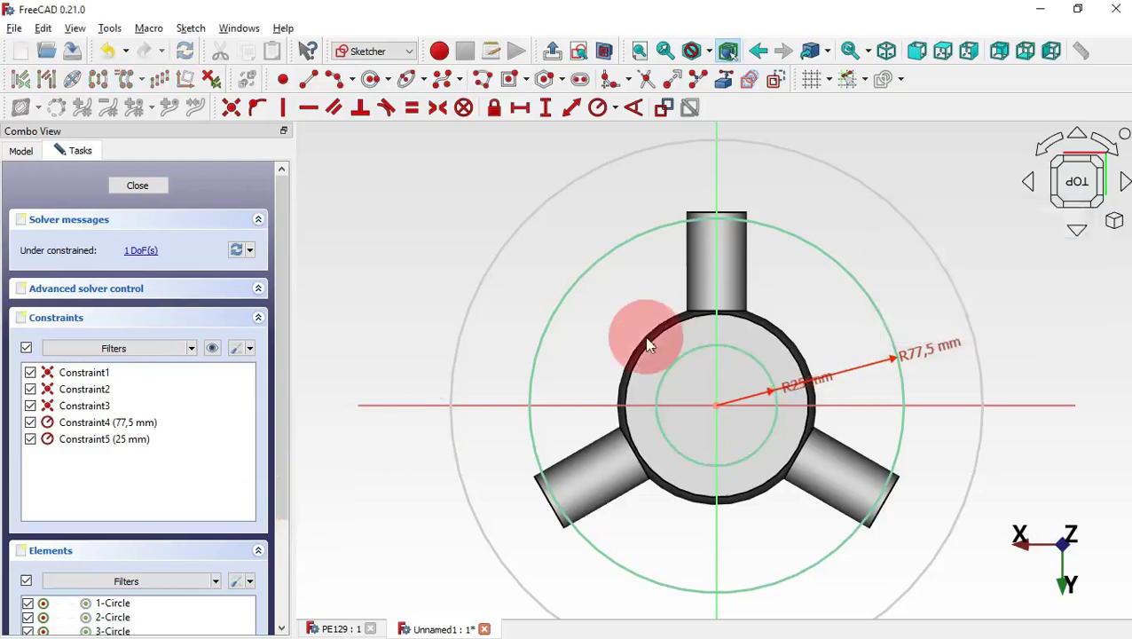
click(868, 184)
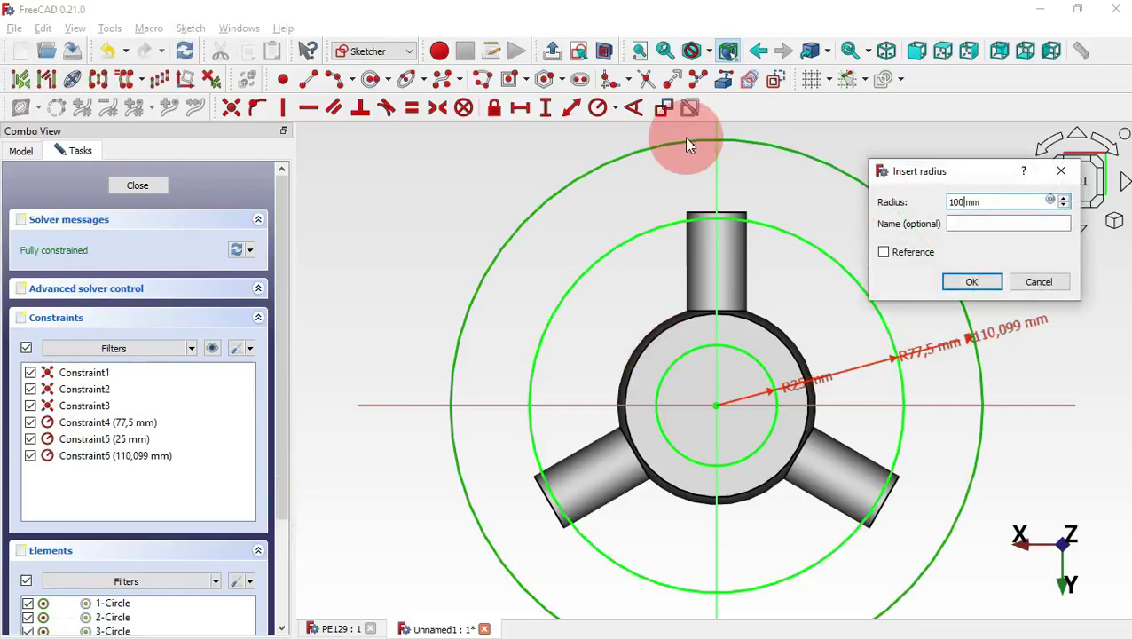
key(Return)
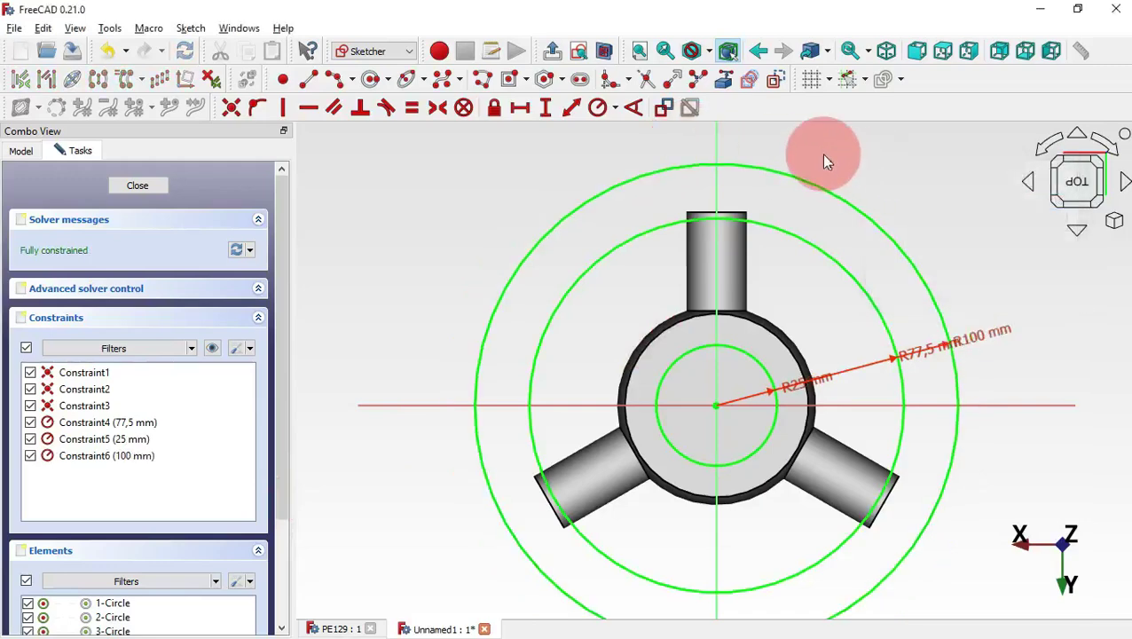
Close the sketch and pocket it Through all to cut the central bore.
key(Escape)
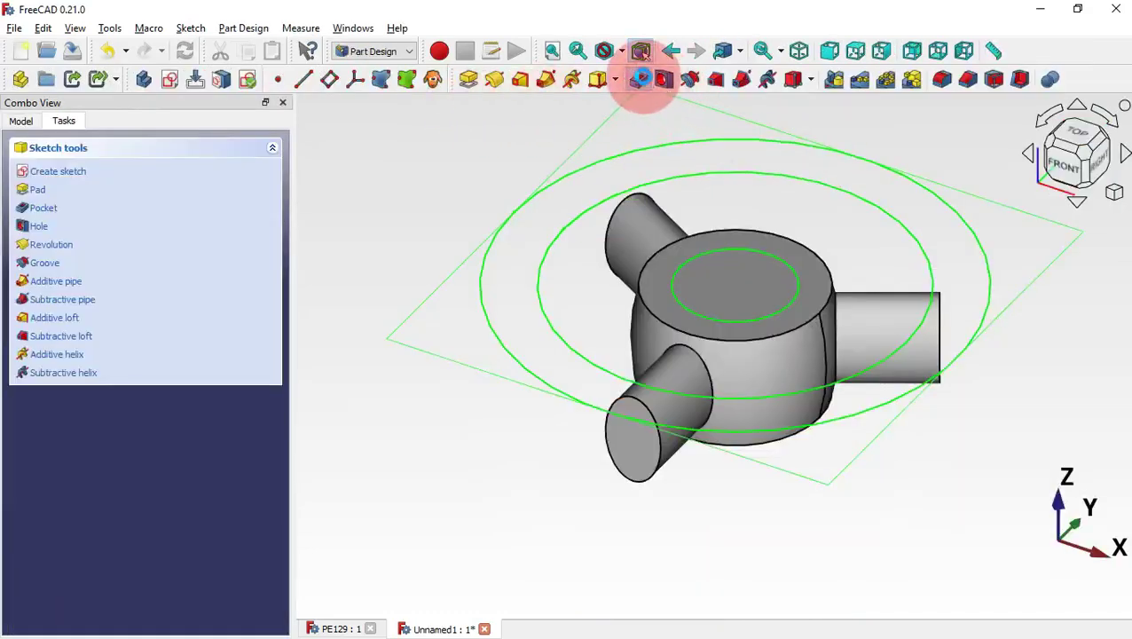
click(639, 80)
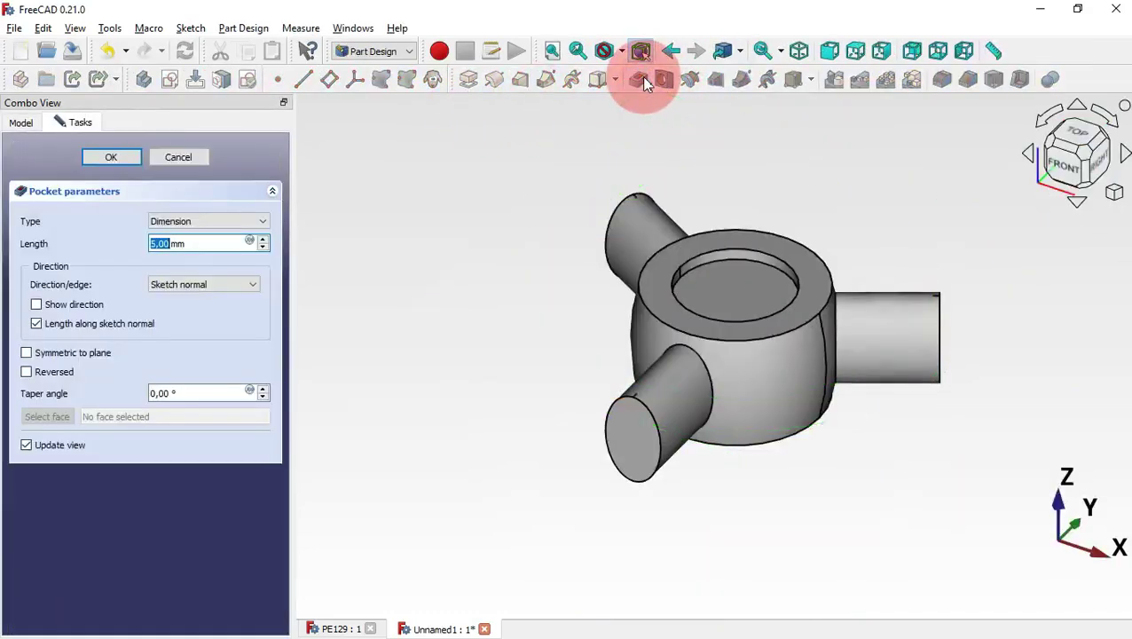
click(236, 223)
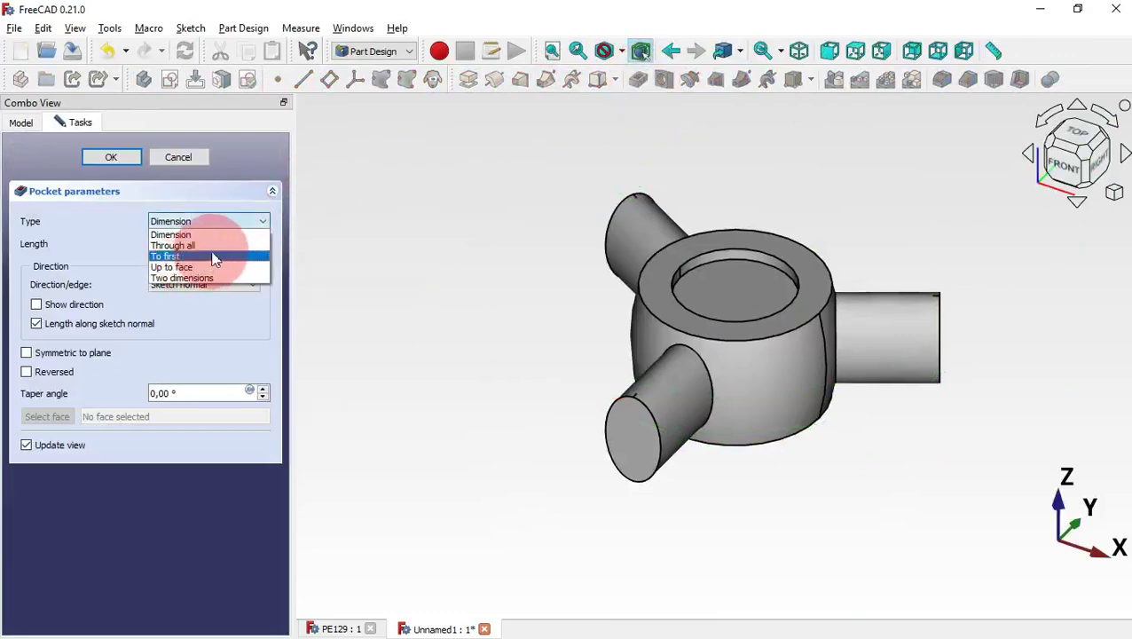
click(212, 247)
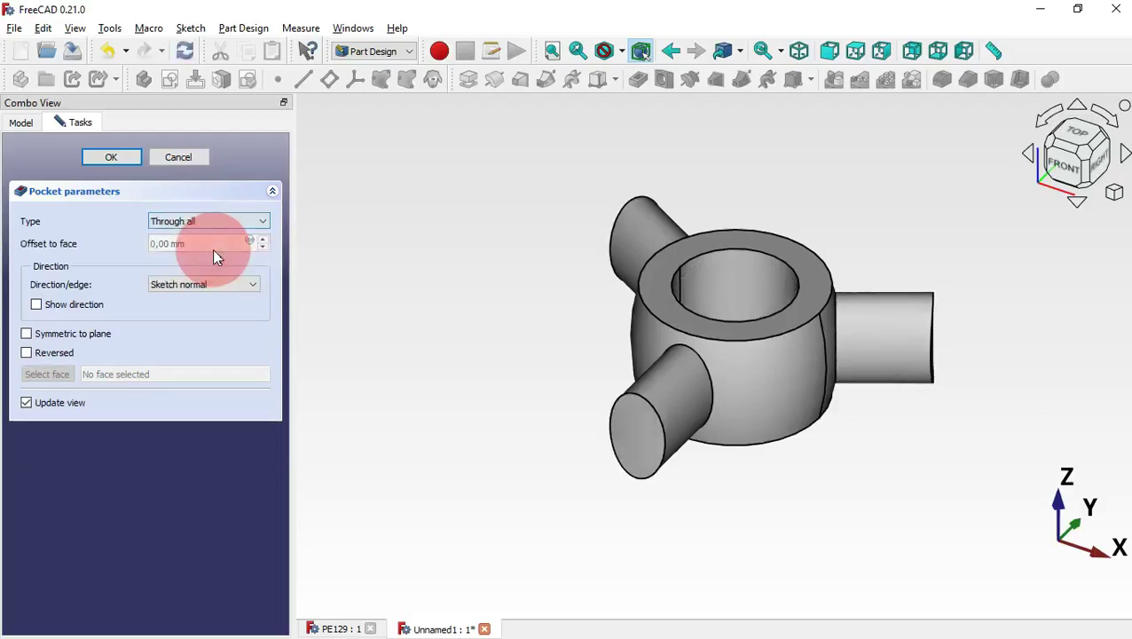
click(111, 157)
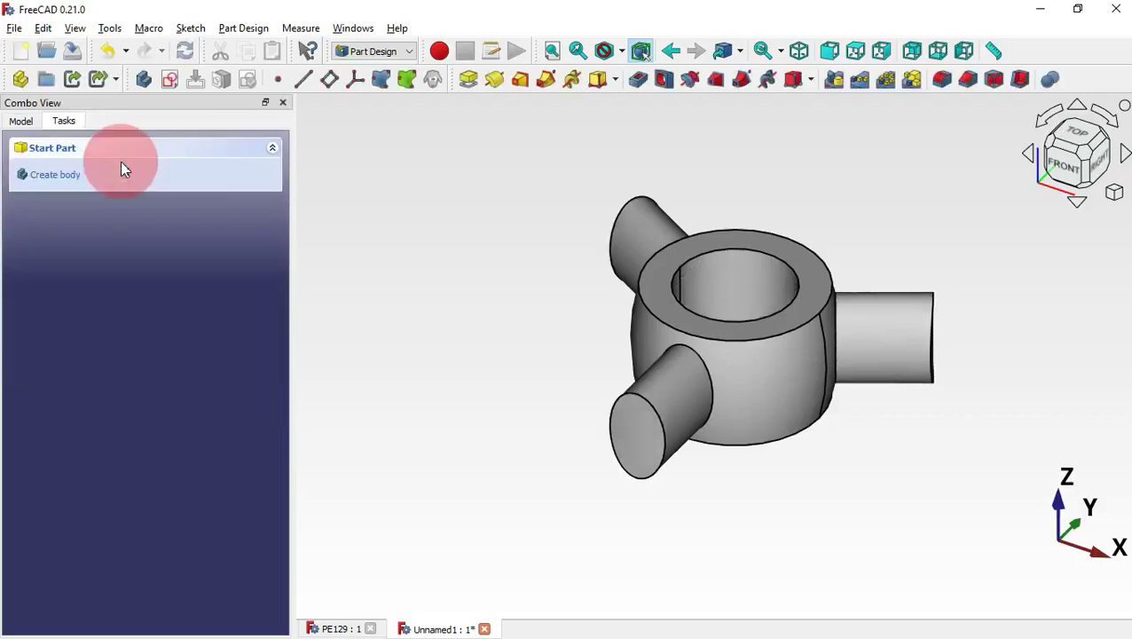
mouse_move(873, 255)
mouse_down()
mouse_move(611, 326)
mouse_move(900, 341)
mouse_move(927, 280)
mouse_up()
click(399, 429)
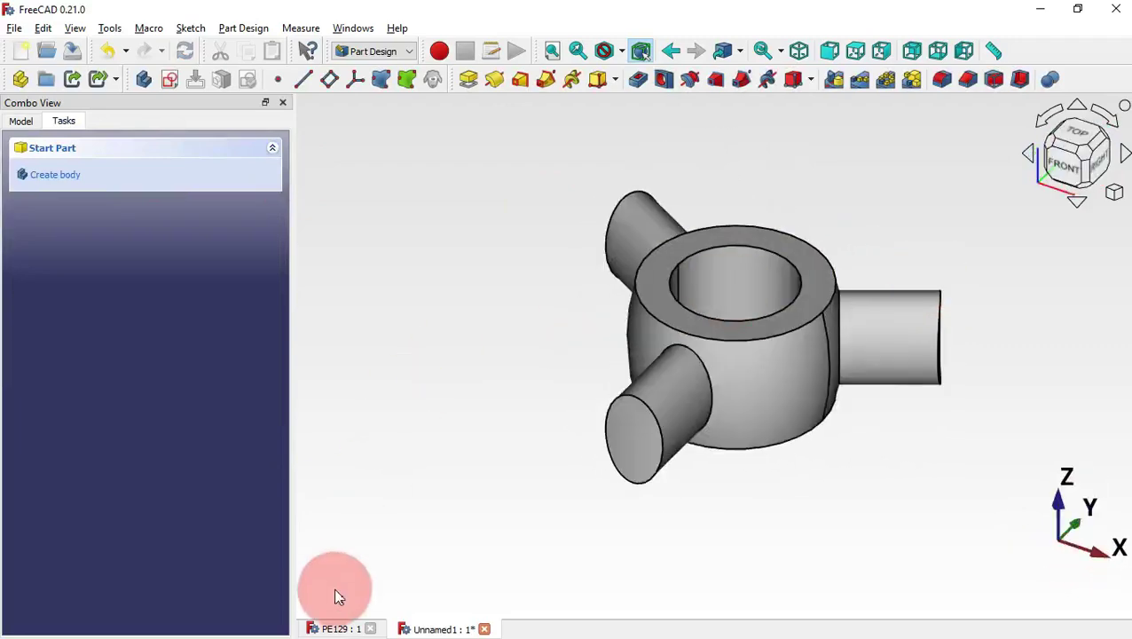
Switch to the PE129 reference model and view it isometrically.
click(343, 628)
drag(778, 488, 844, 377)
key(0)
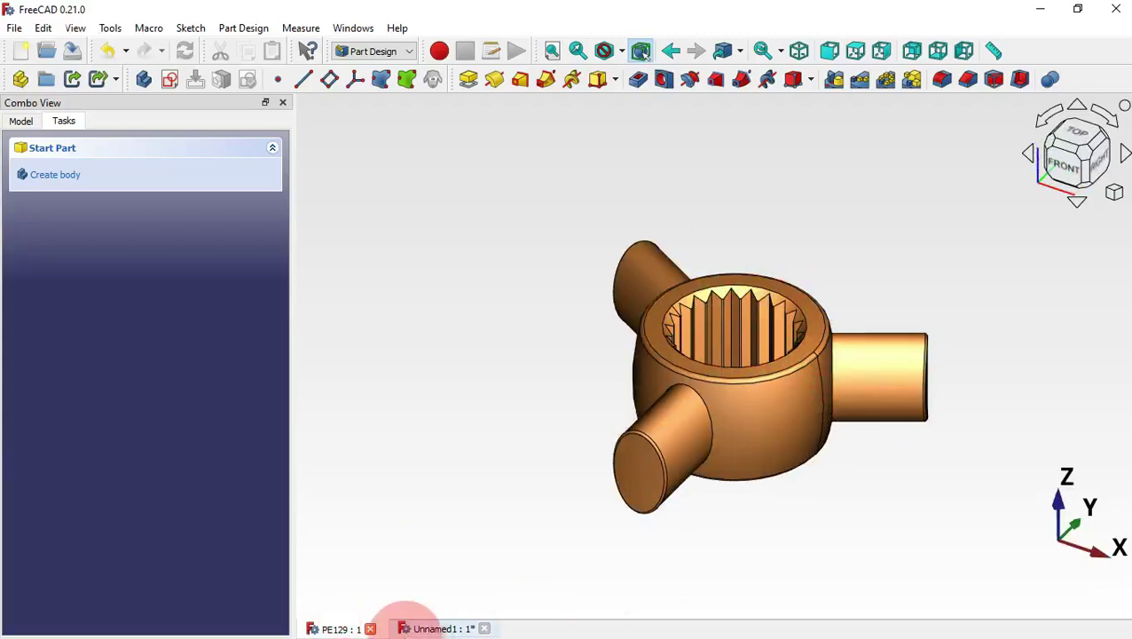
Fillet the end faces of the three spokes in Unnamed1 with a 1 mm radius.
click(401, 628)
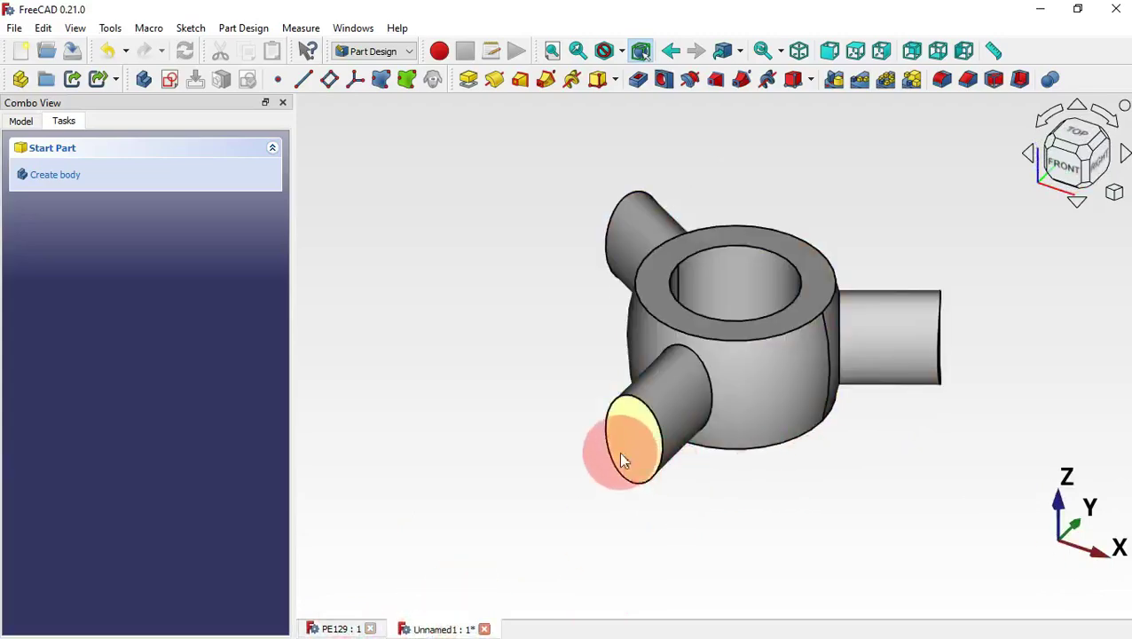
click(620, 438)
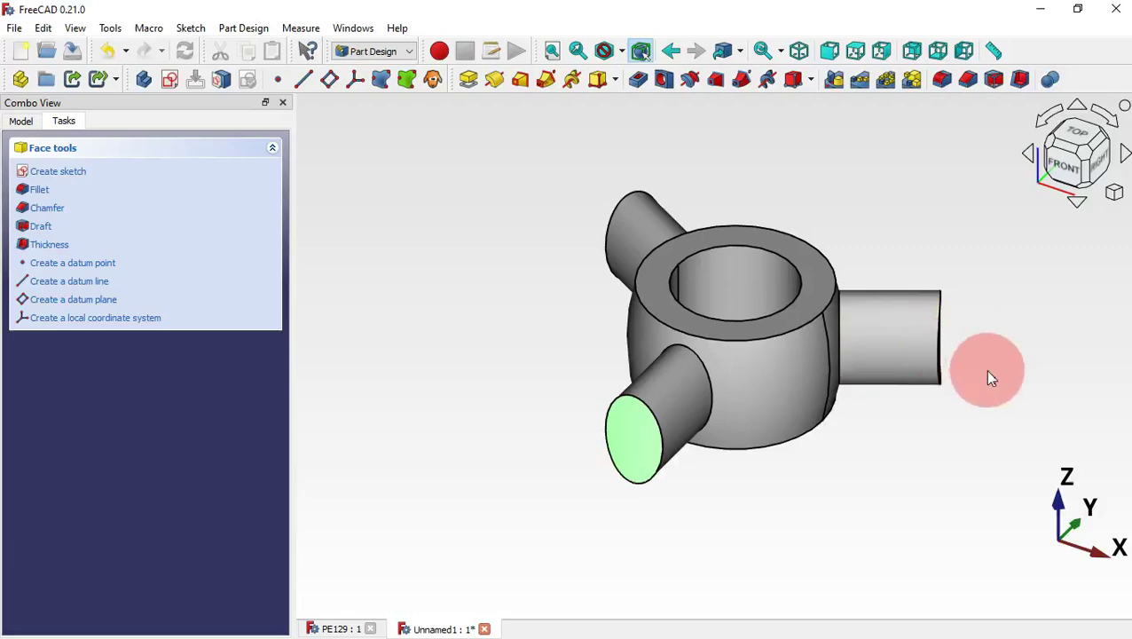
middle_drag(991, 377, 894, 383)
ctrl+click(903, 382)
middle_drag(1031, 353, 879, 404)
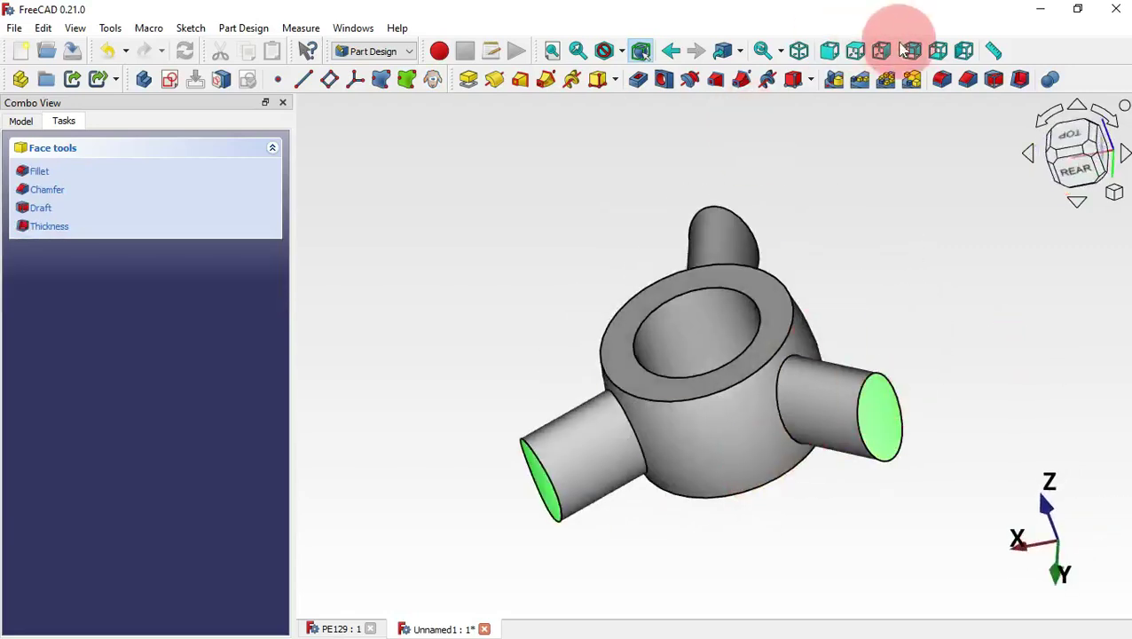
click(947, 79)
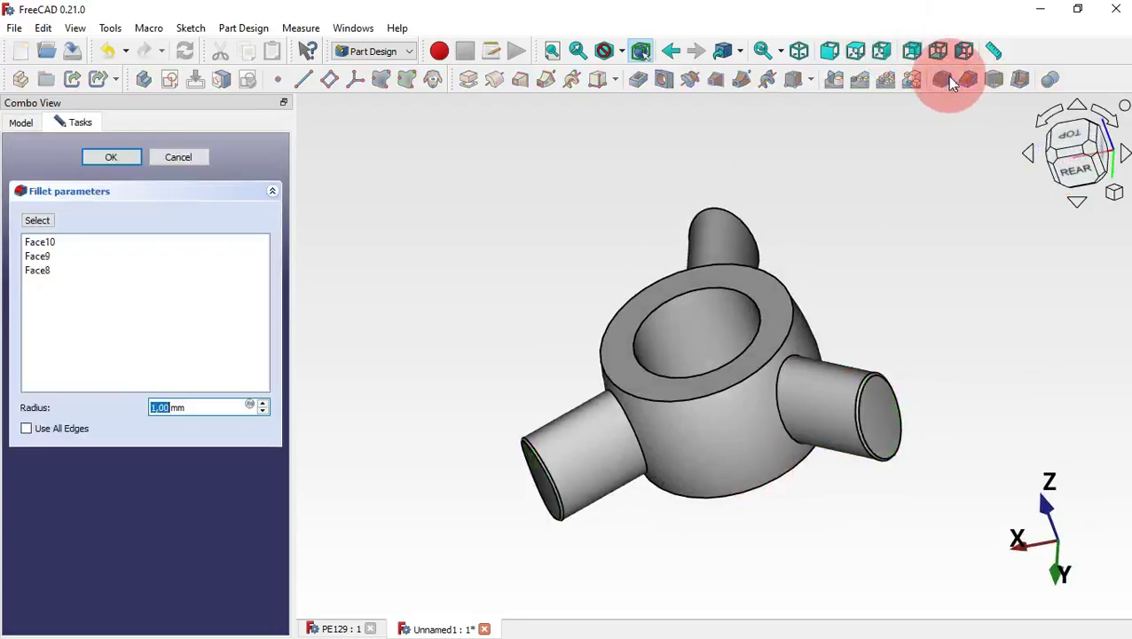
click(663, 201)
key(alt+Tab)
click(302, 424)
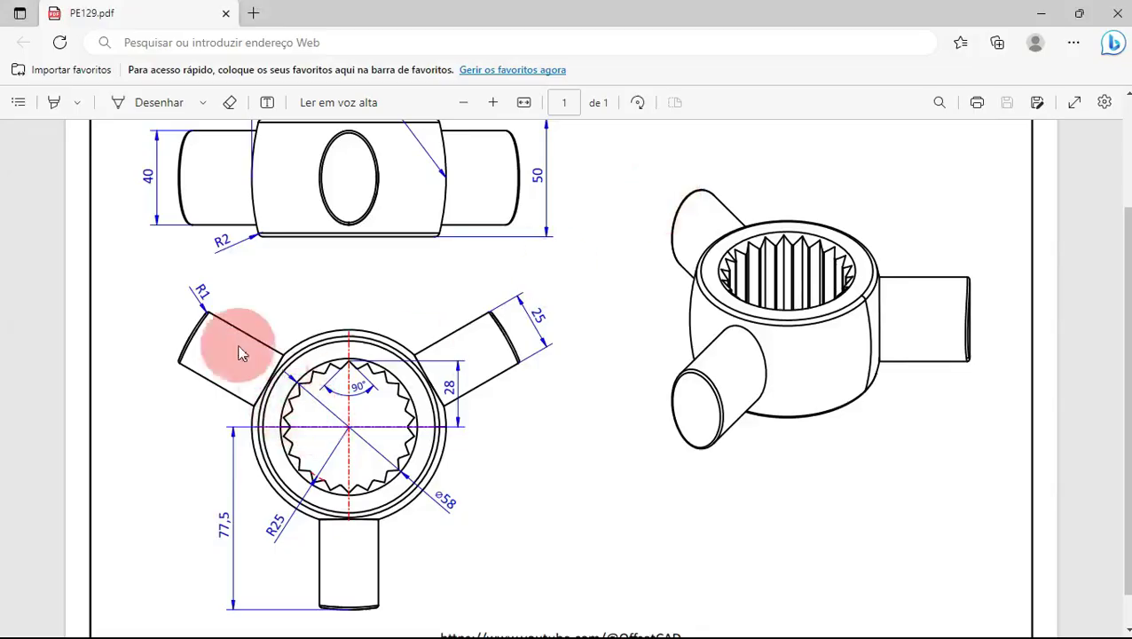
key(alt+Tab)
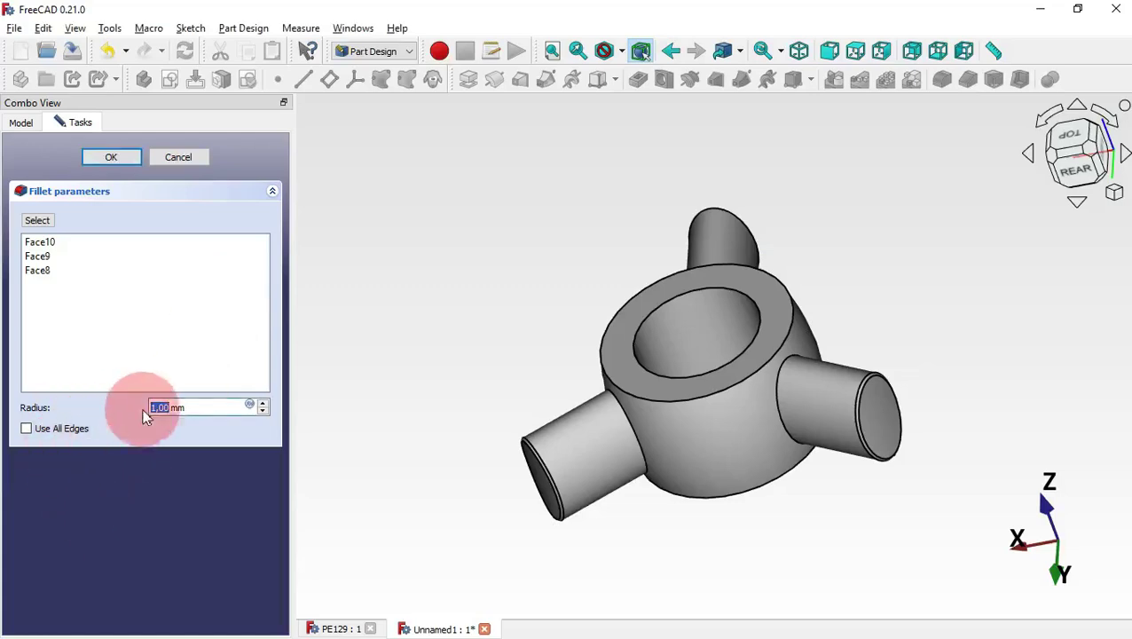
drag(146, 408, 202, 406)
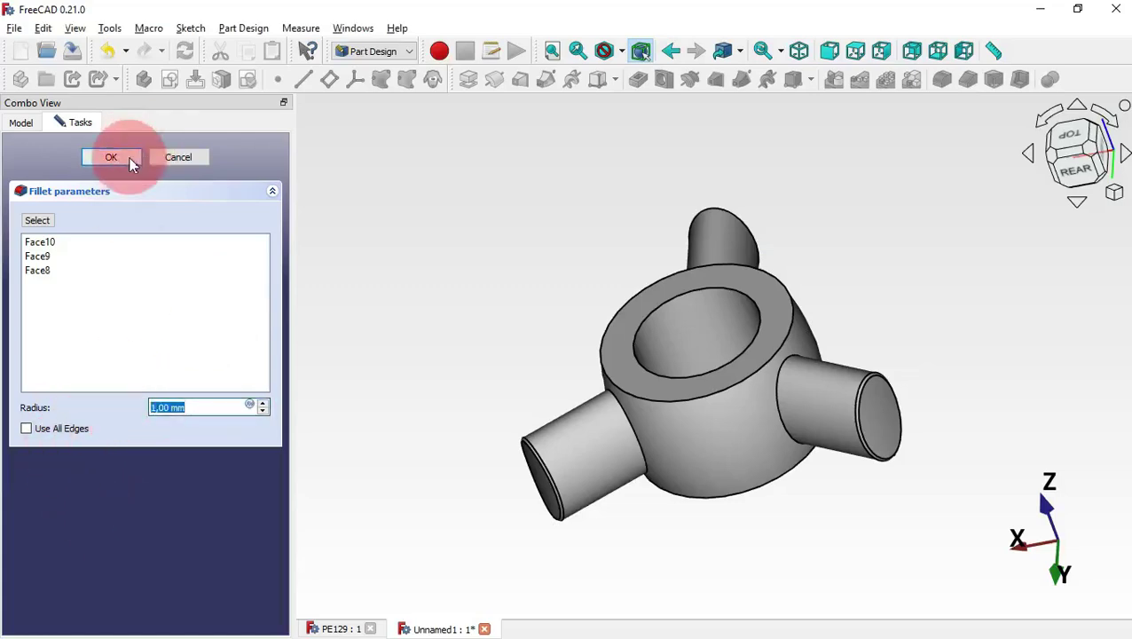
click(131, 163)
Fillet the barrel's top and bottom outer rim edges with a 2 mm radius.
drag(392, 257, 537, 380)
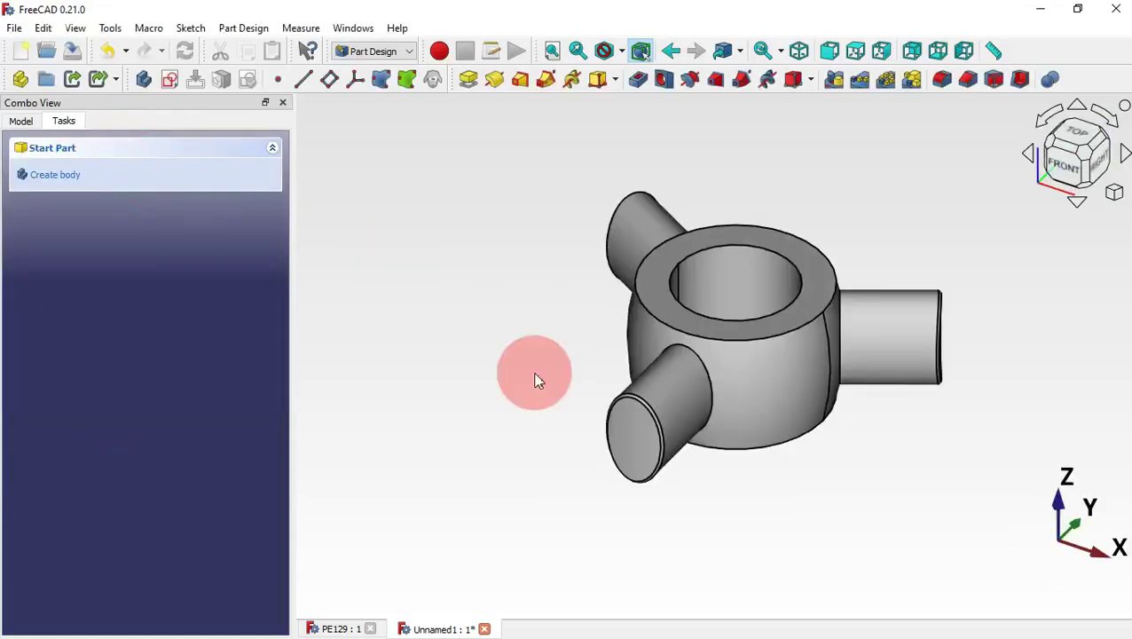
key(ctrl+Tab)
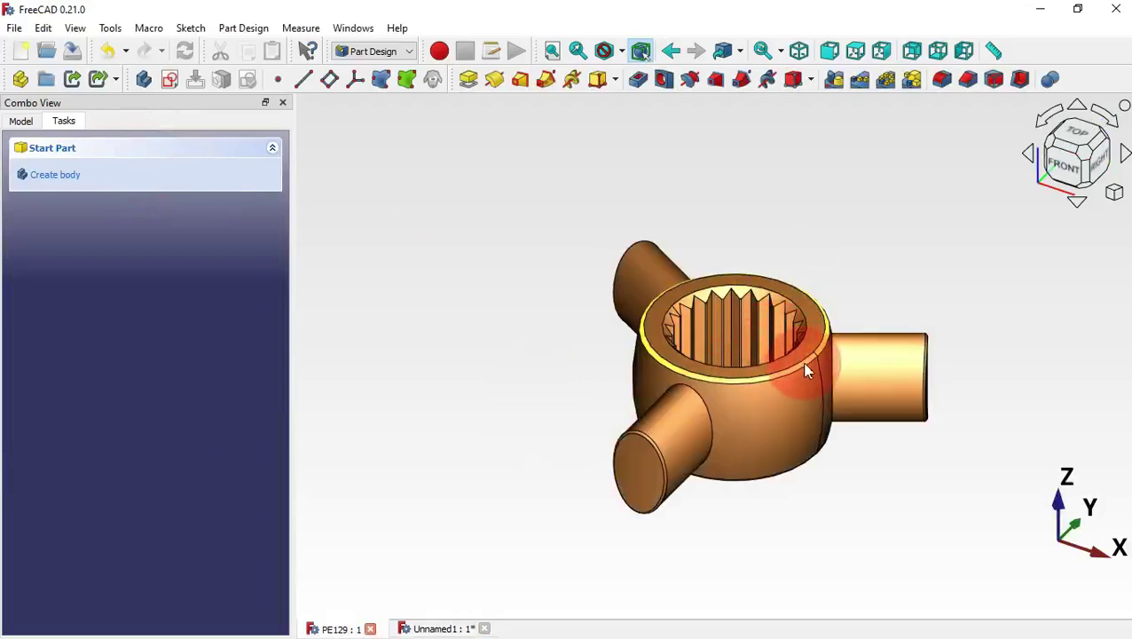
drag(905, 493, 758, 320)
key(ctrl+Tab)
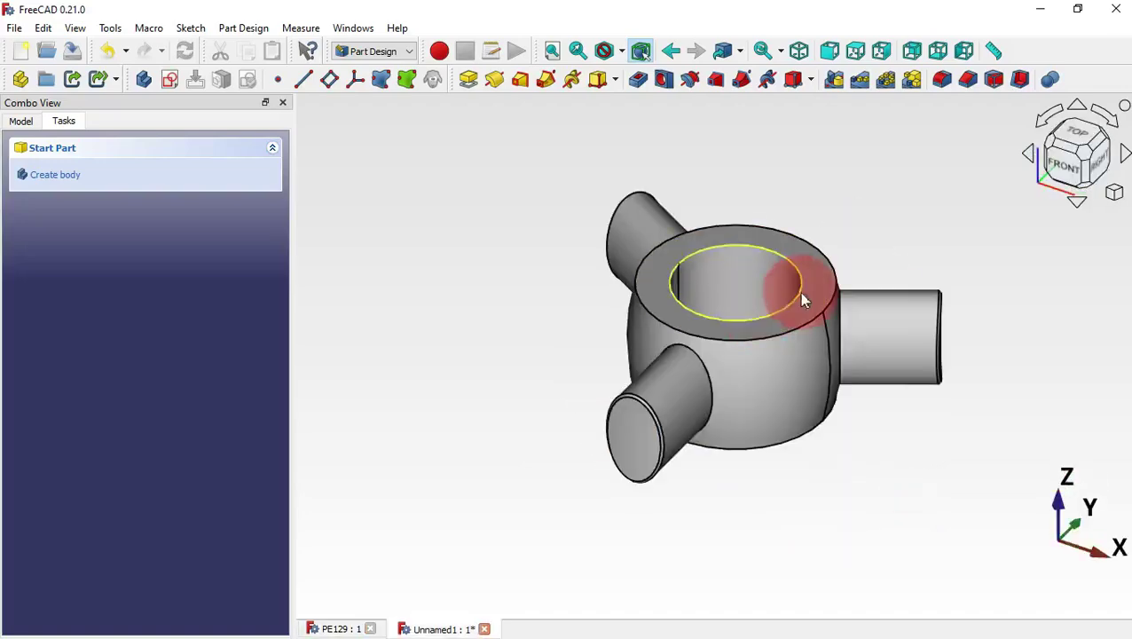
click(784, 337)
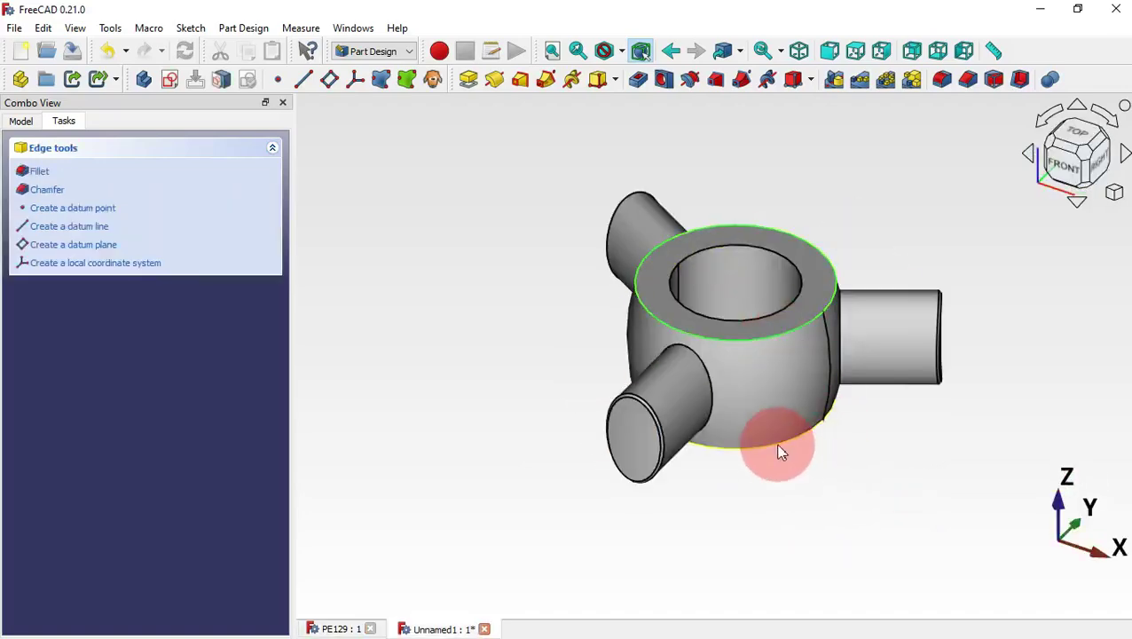
click(942, 82)
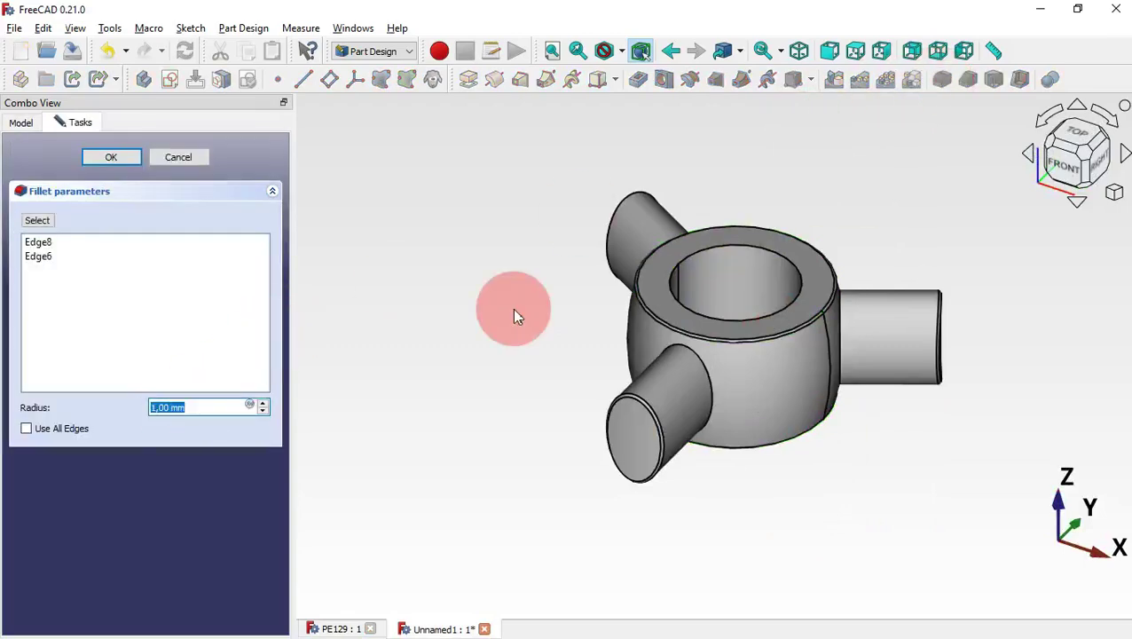
key(alt+Tab)
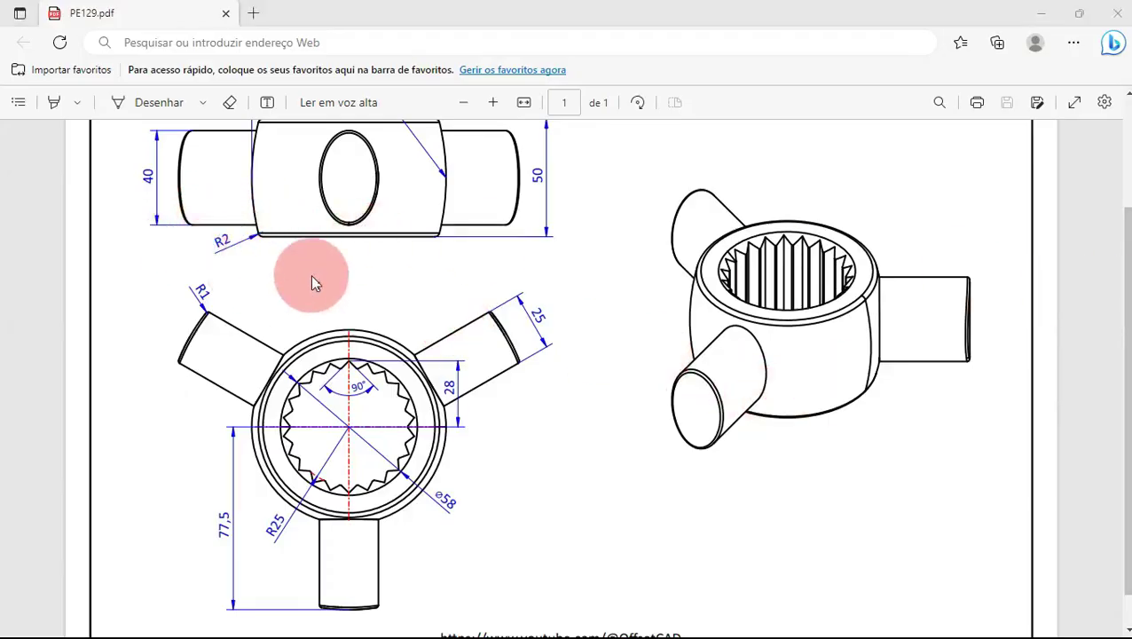
key(alt+Tab)
click(101, 400)
text(2)
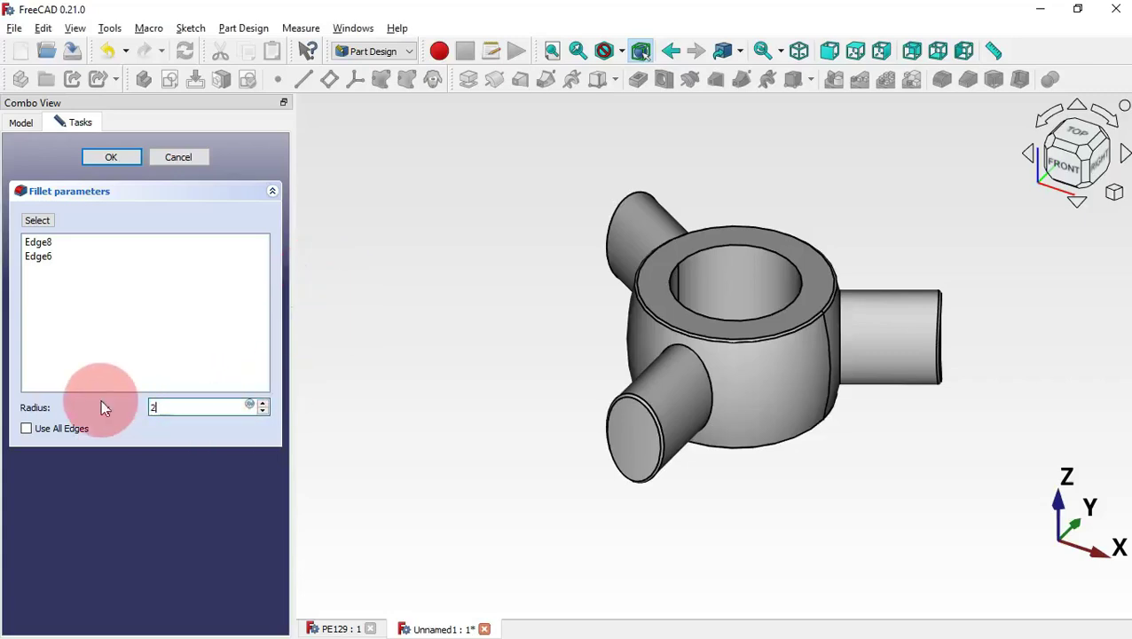
key(Return)
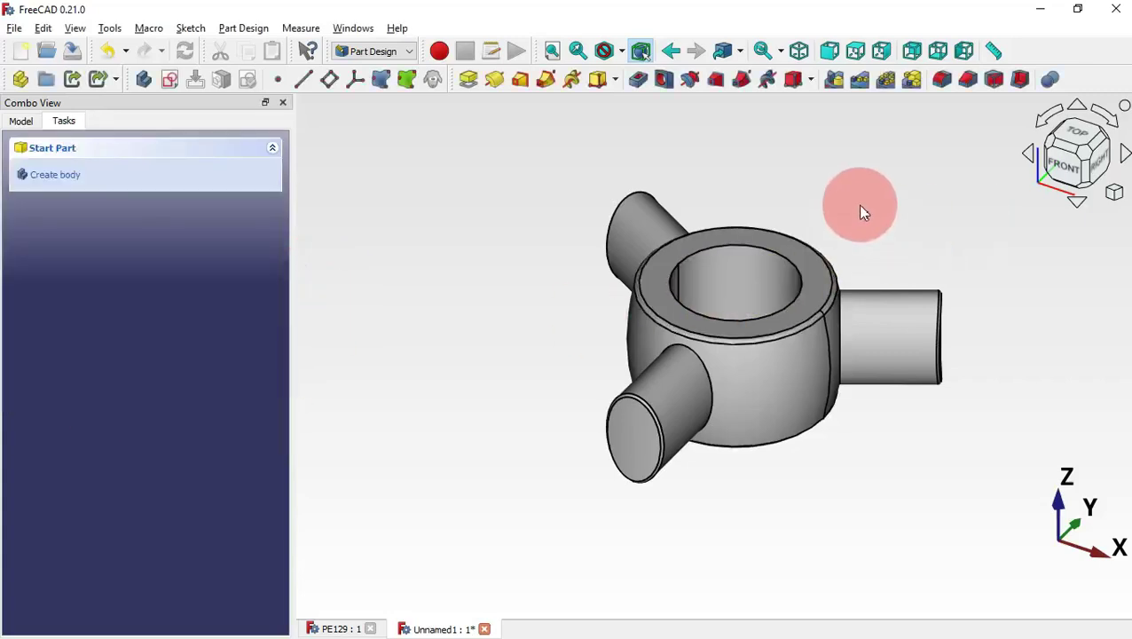
key(alt+Tab)
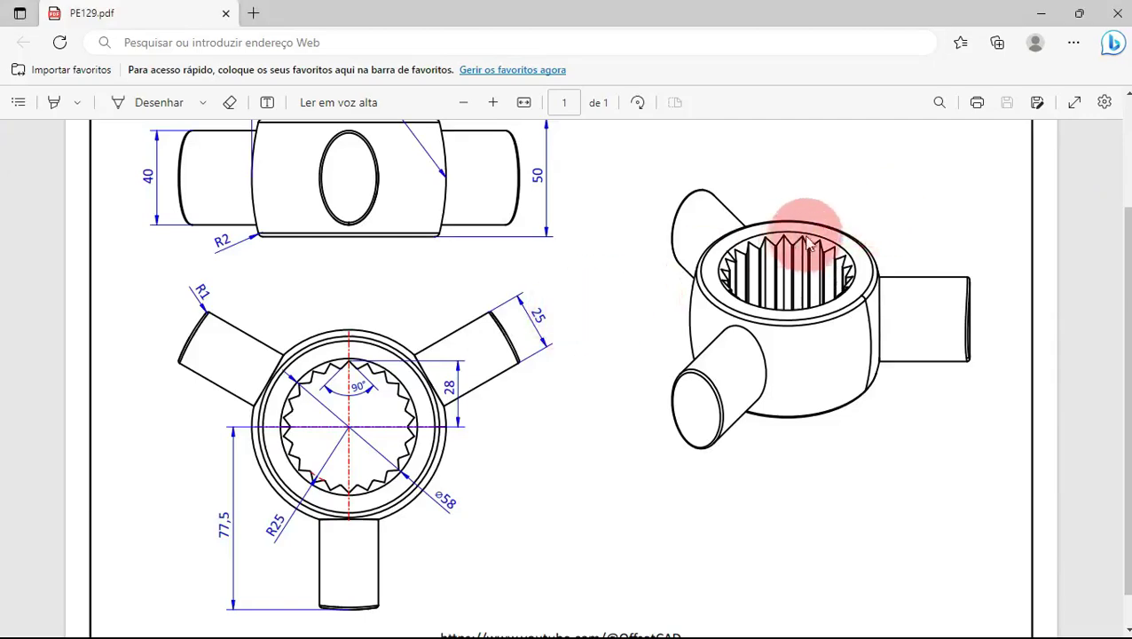
Chamfer the bore face with an equal-distance size of 58/2-25 (4 mm) and inspect the Chamfer feature.
key(alt+Tab)
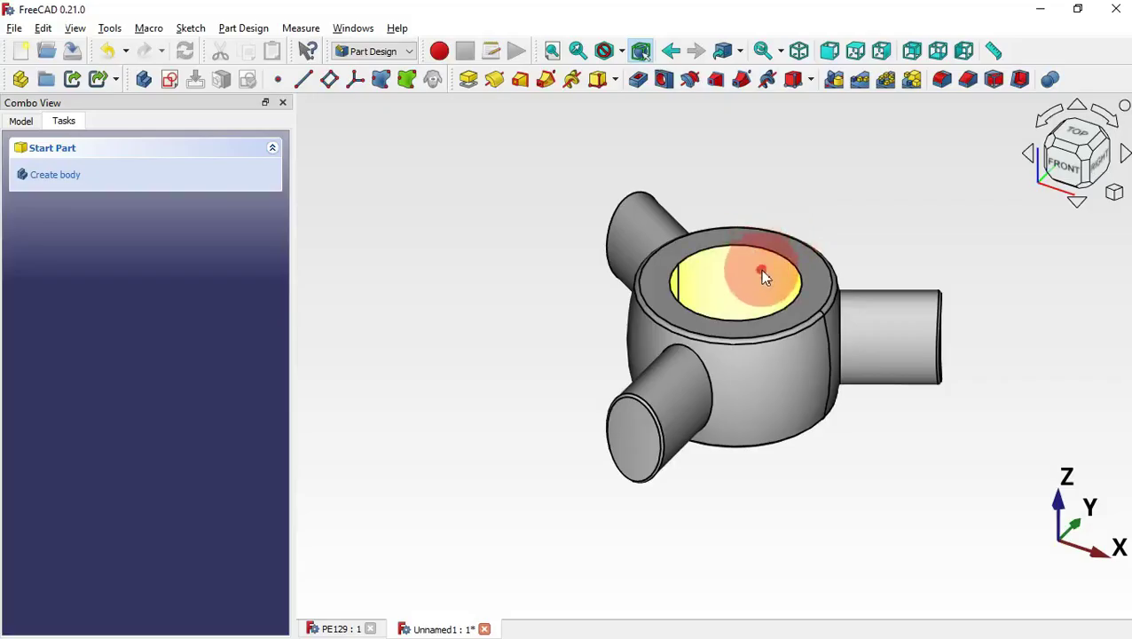
click(765, 277)
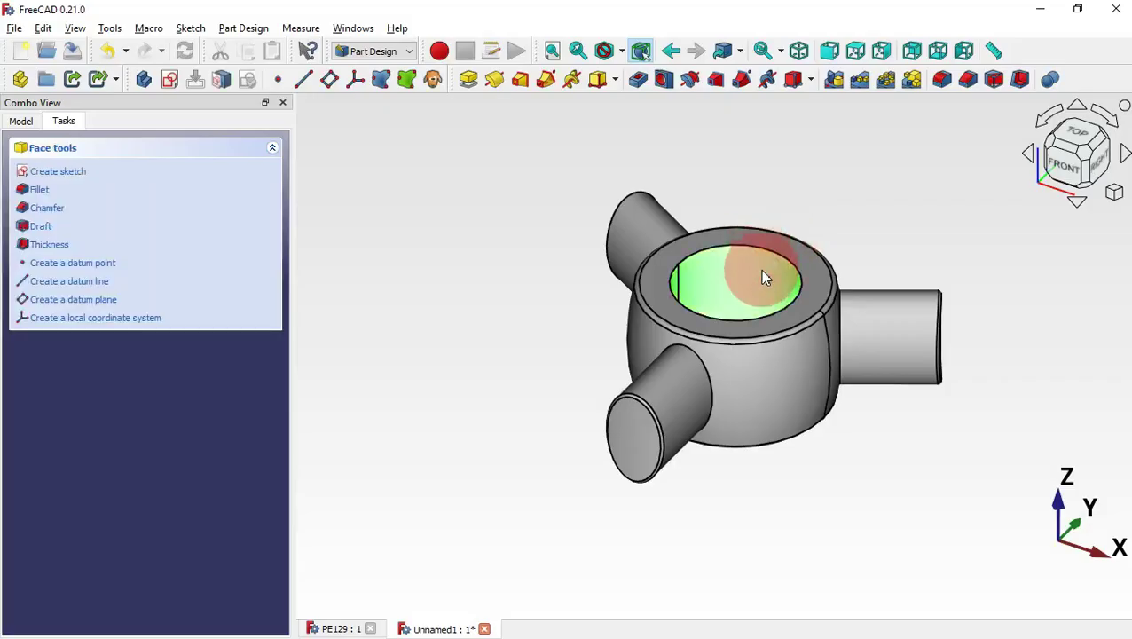
click(969, 80)
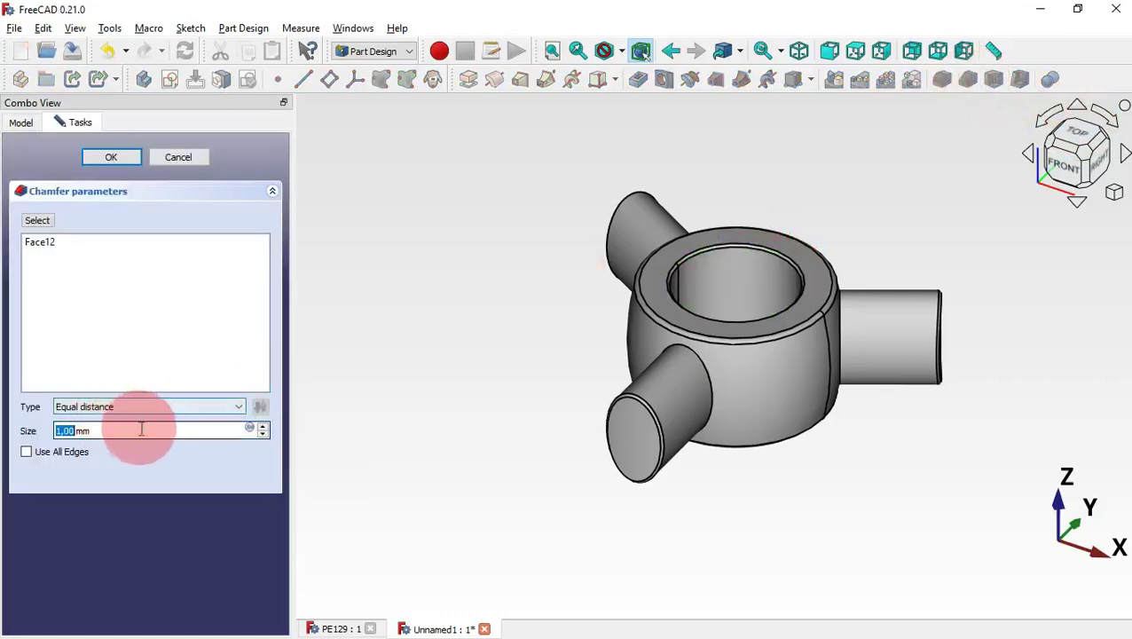
drag(146, 430, 81, 448)
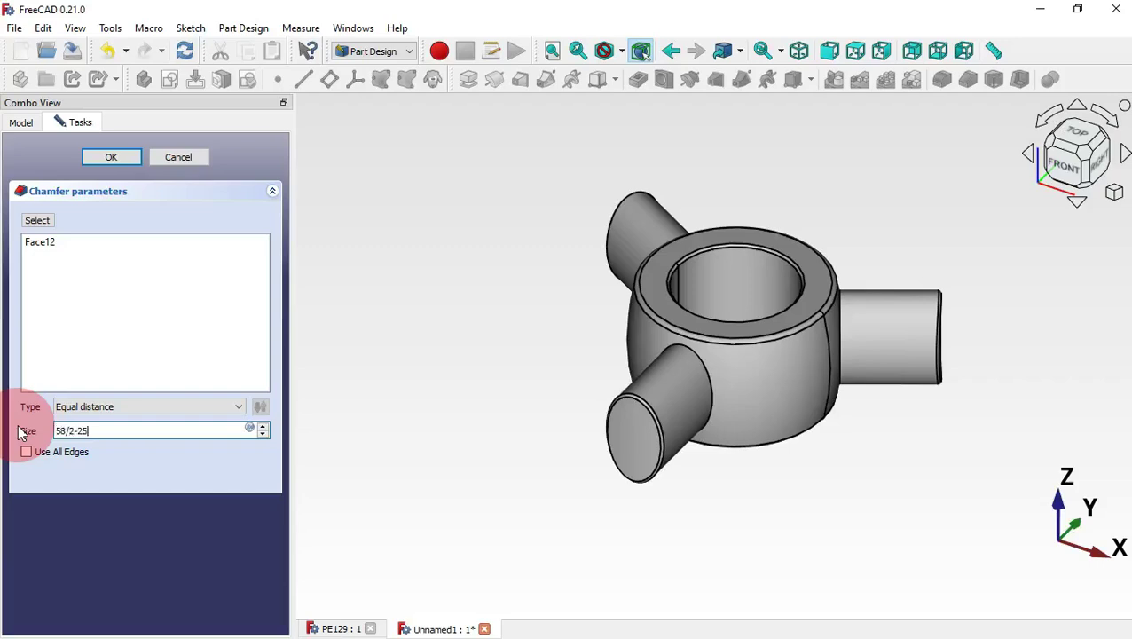
click(495, 377)
click(107, 159)
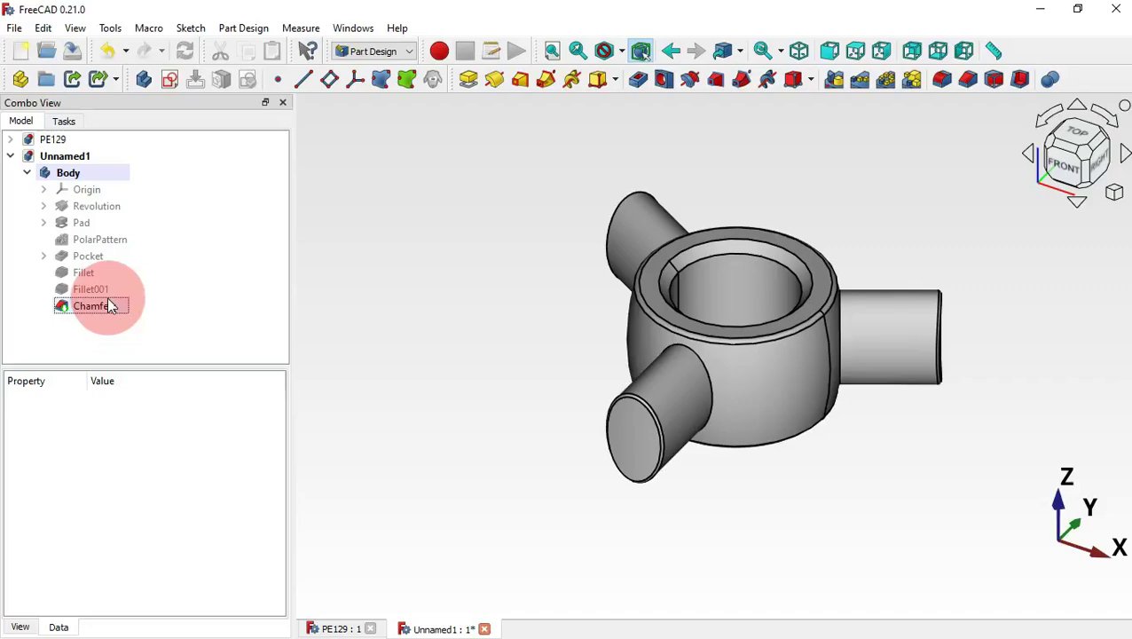
click(109, 306)
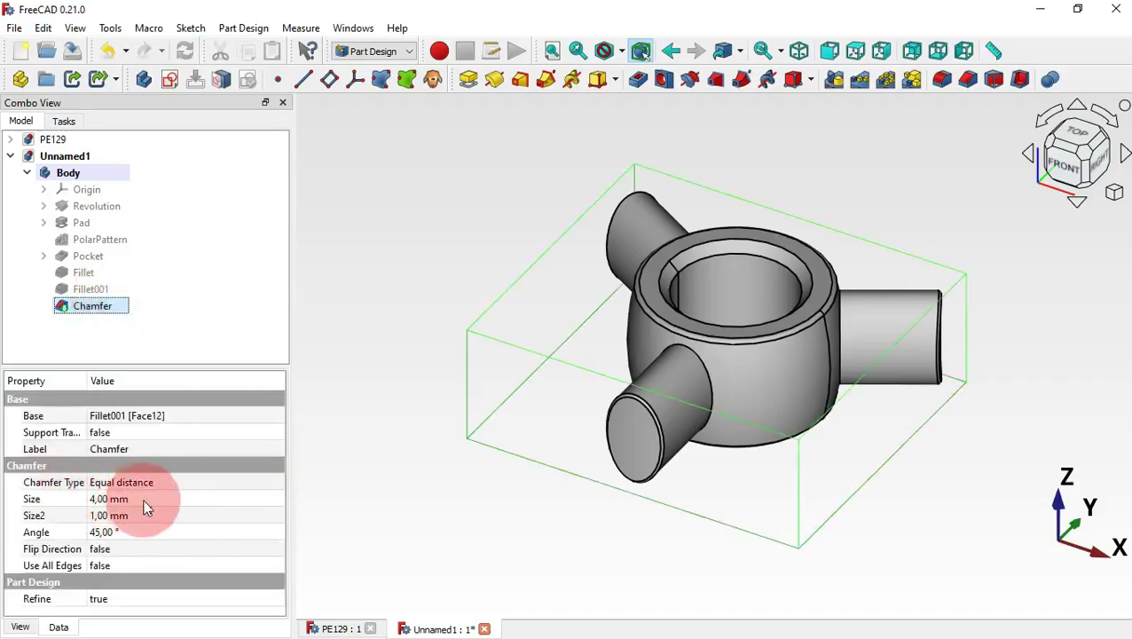